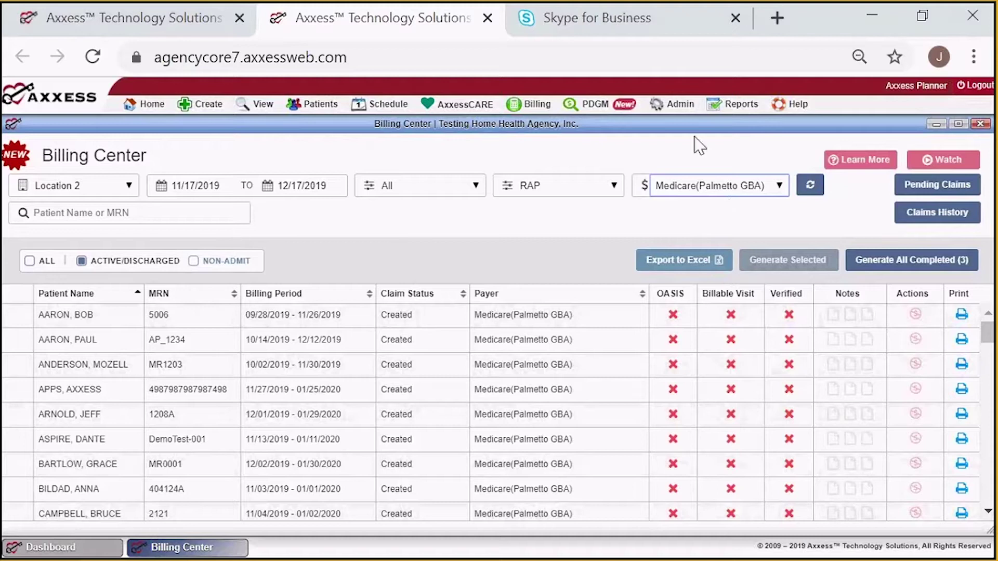
Set the start of the billing date range to 07/01/2019 for the Location 2 claims.
mouse_move(538, 106)
left_click(130, 190)
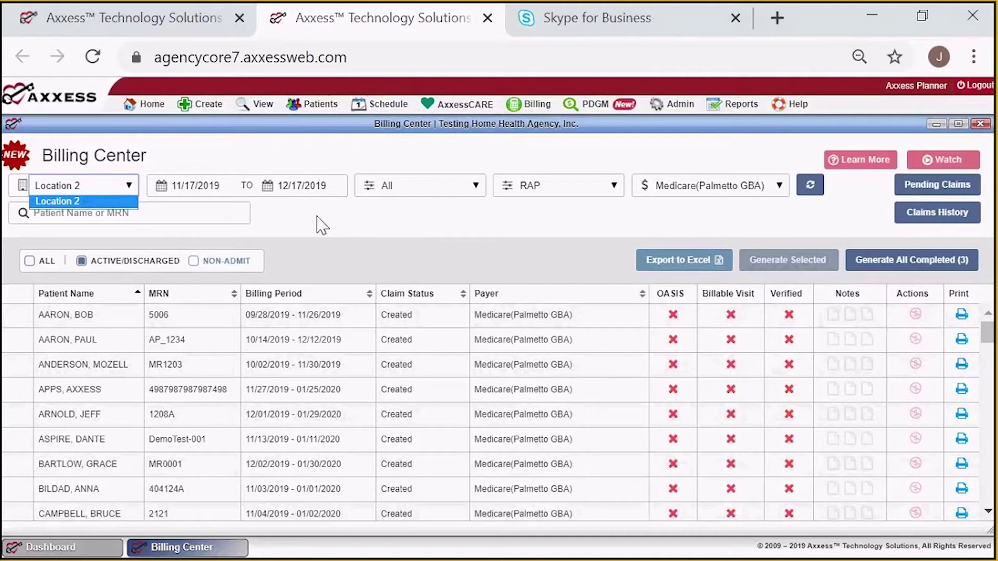
left_click(158, 188)
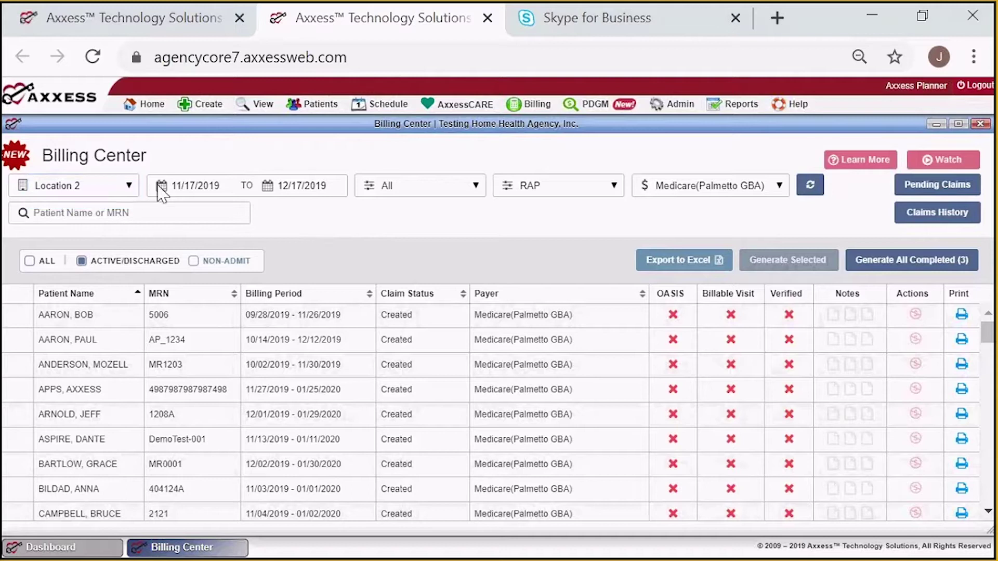
left_click(159, 188)
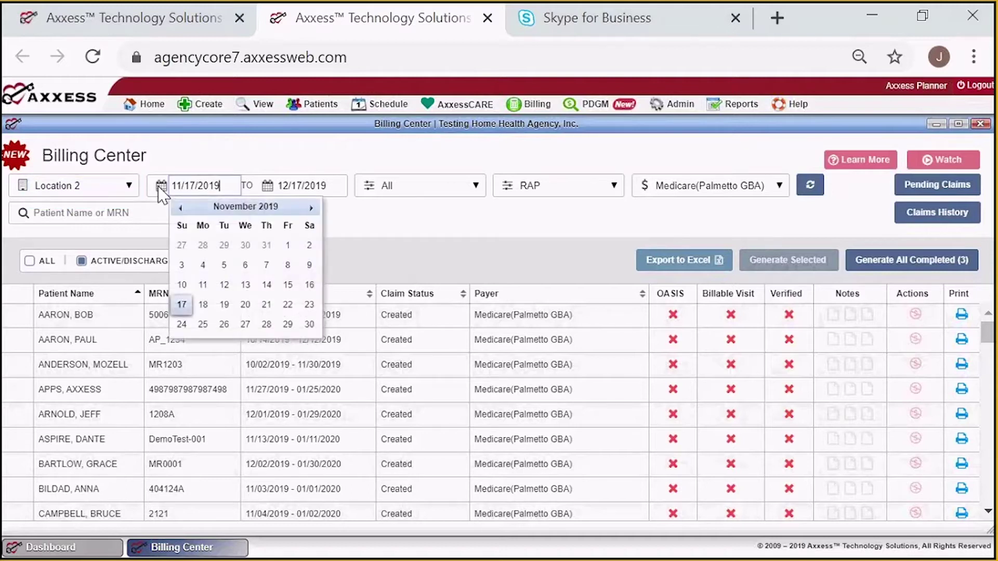
left_click(179, 208)
left_click(179, 208)
left_click(179, 208)
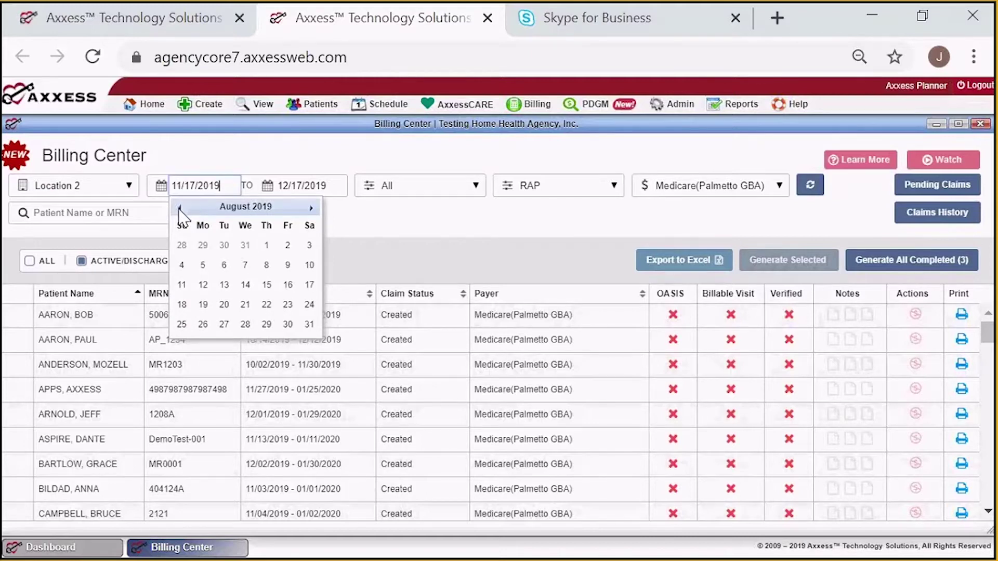
left_click(179, 208)
left_click(203, 245)
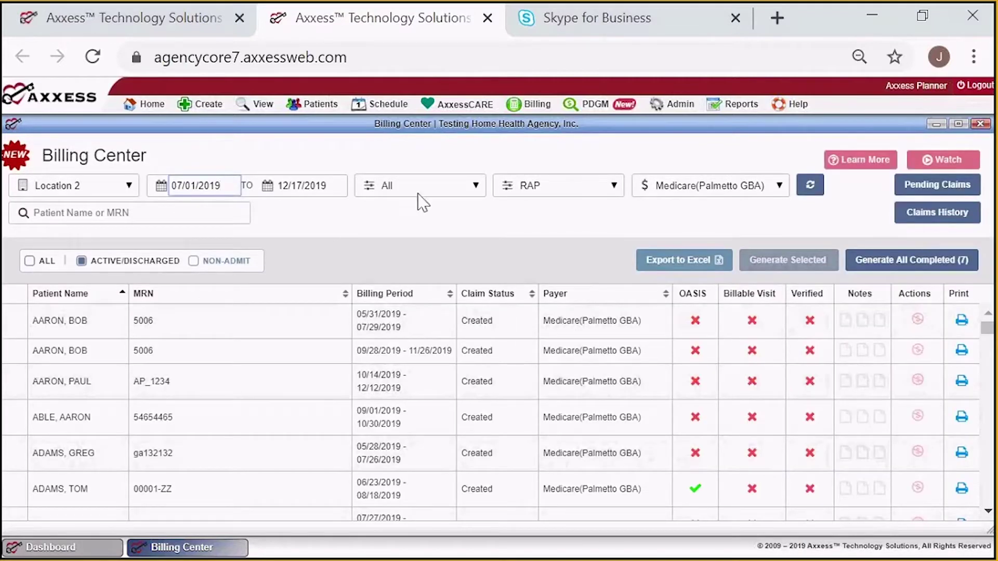
Check the claim status and claim type filter choices, keeping All, RAP and the payer Medicare(Palmetto GBA).
left_click(460, 188)
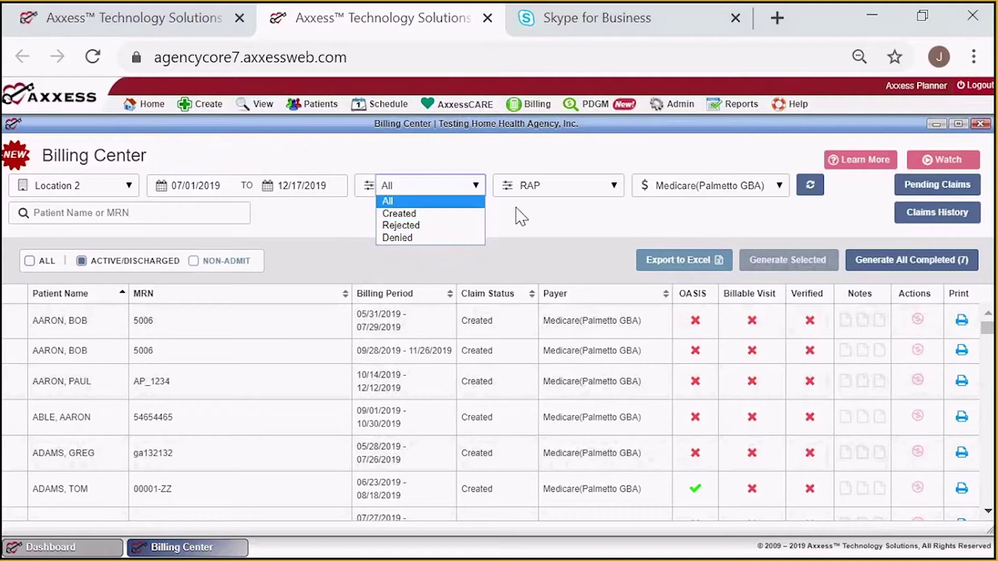
left_click(614, 186)
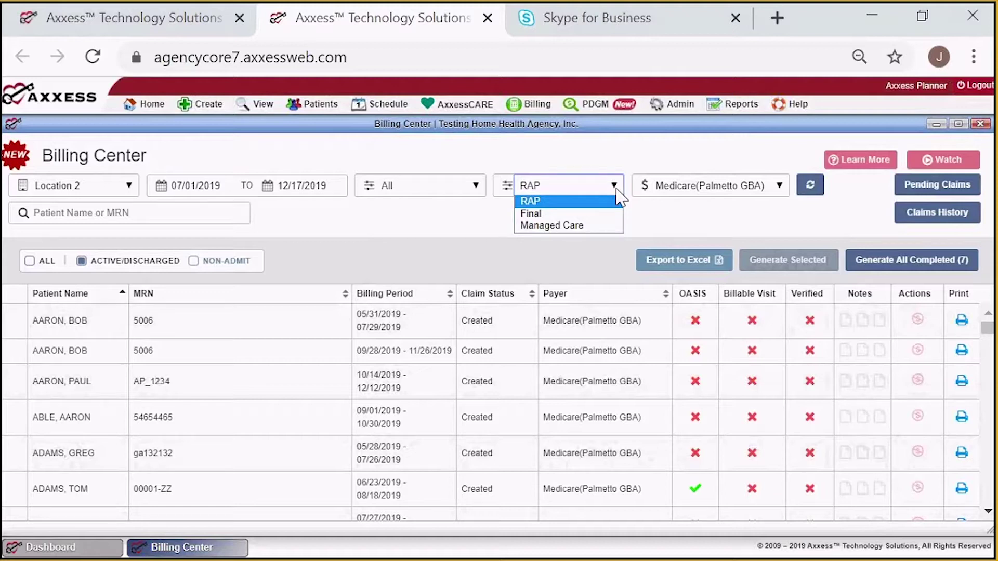
left_click(732, 202)
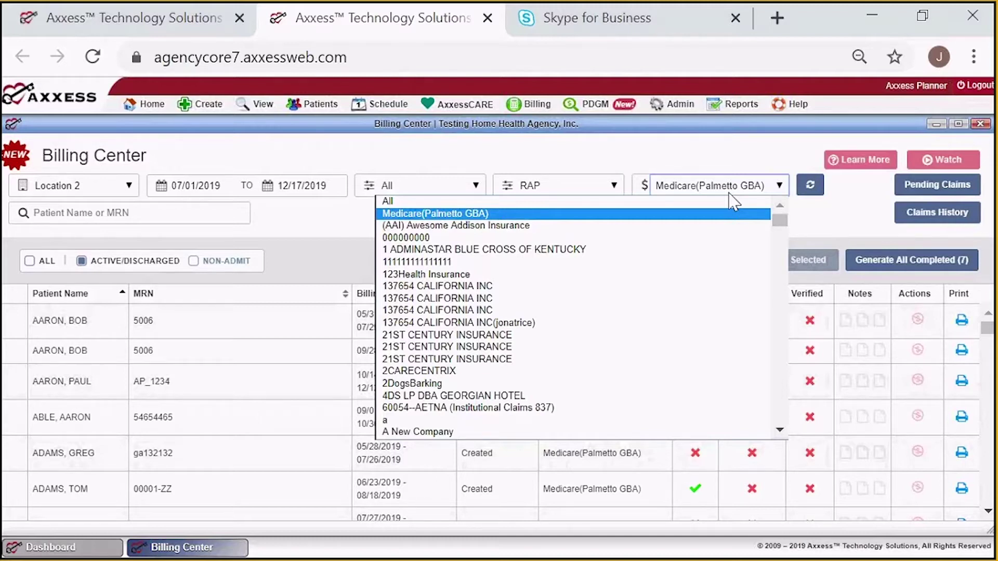
left_click(436, 215)
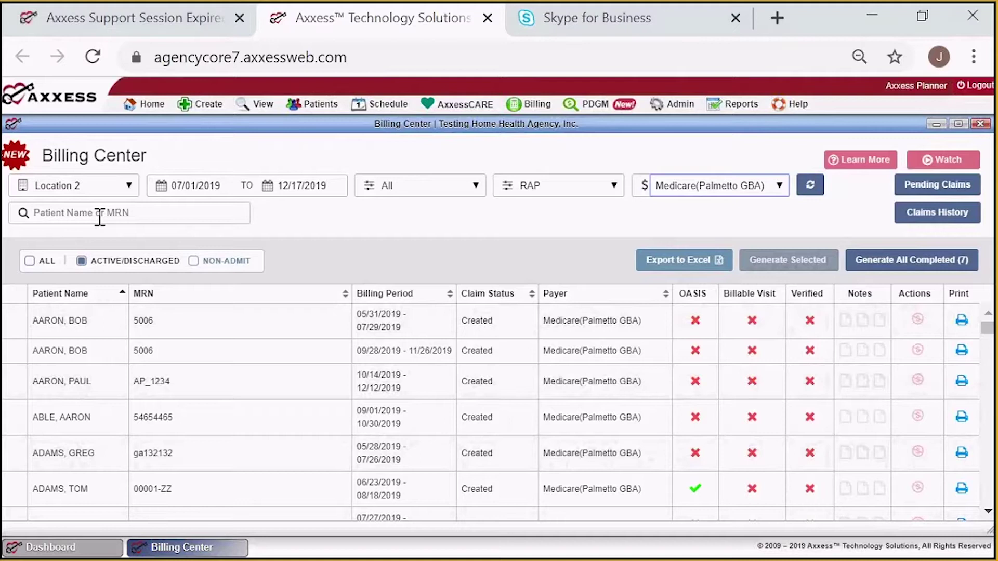
key("f")
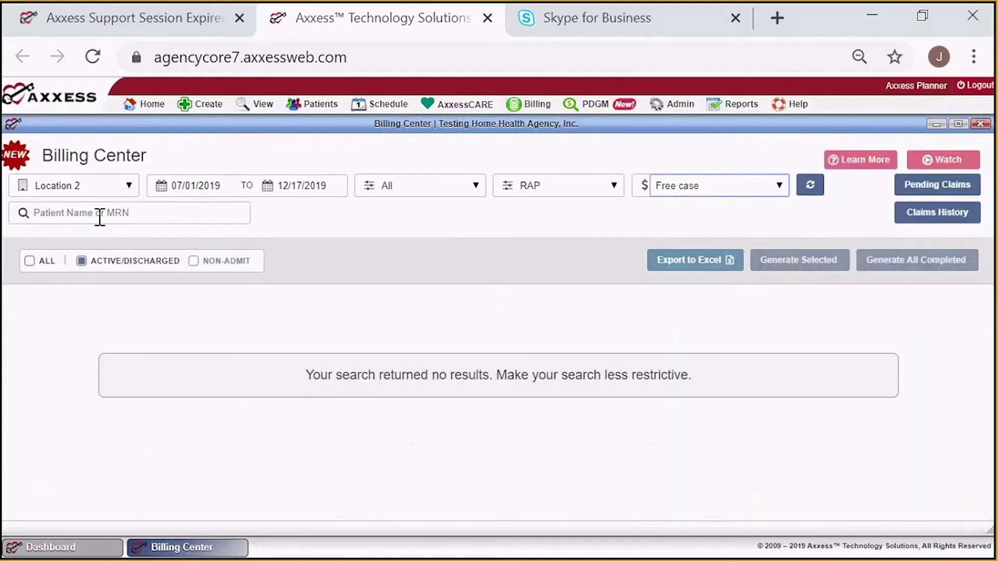
left_click(99, 218)
type("fr")
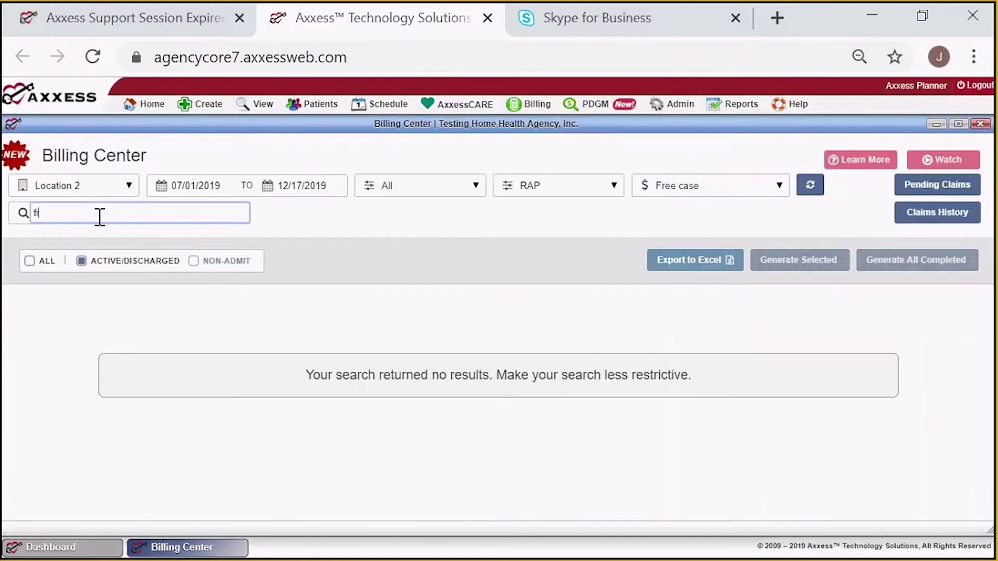
type("e")
key("BackSpace")
key("BackSpace")
key("BackSpace")
left_click(684, 193)
scroll(479, 225, "up", 10)
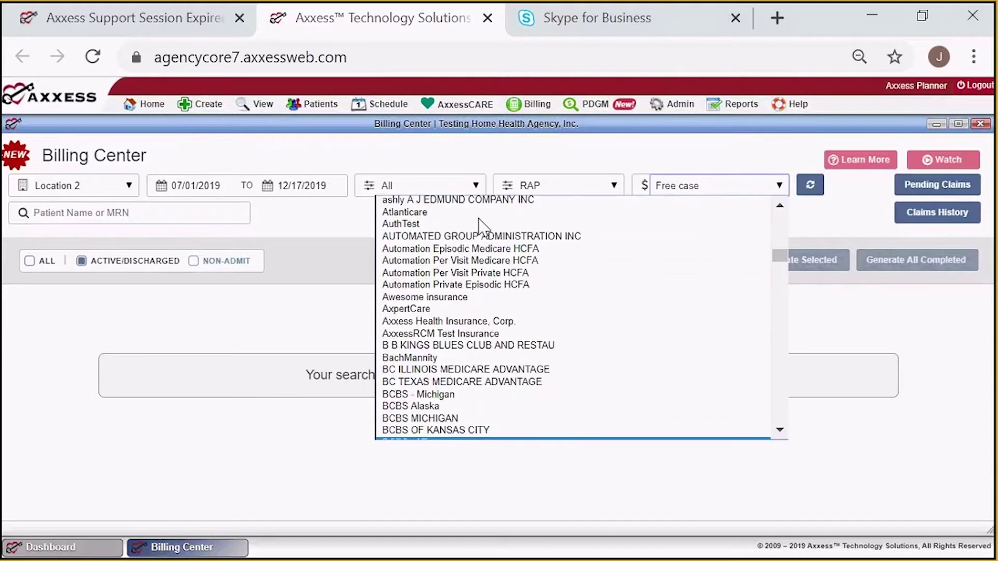
scroll(479, 224, "up", 5)
left_click(494, 214)
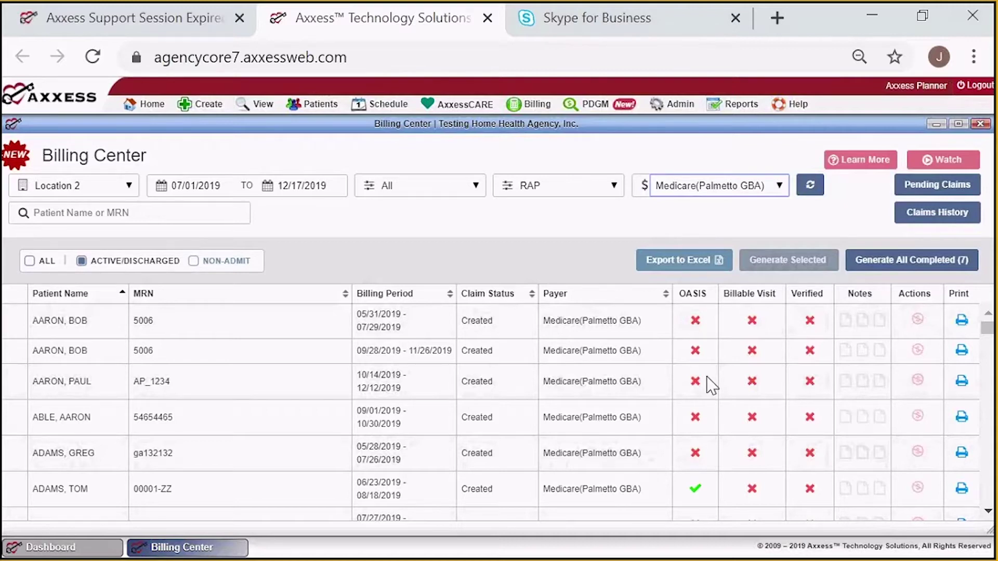
Examine the OASIS, Billable Visit and Verified columns across the listed RAP claims.
scroll(711, 385, "down", 2)
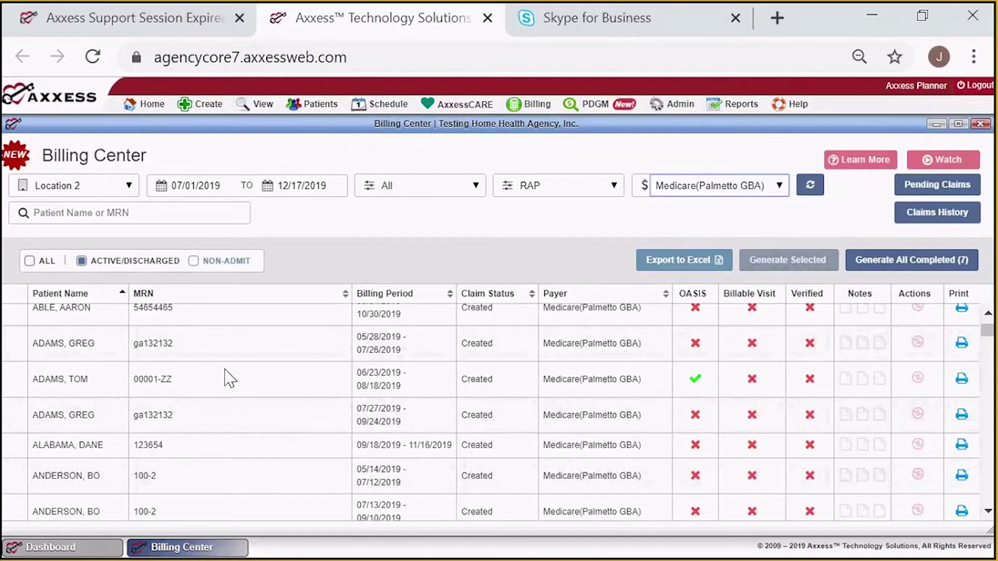
scroll(229, 380, "down", 5)
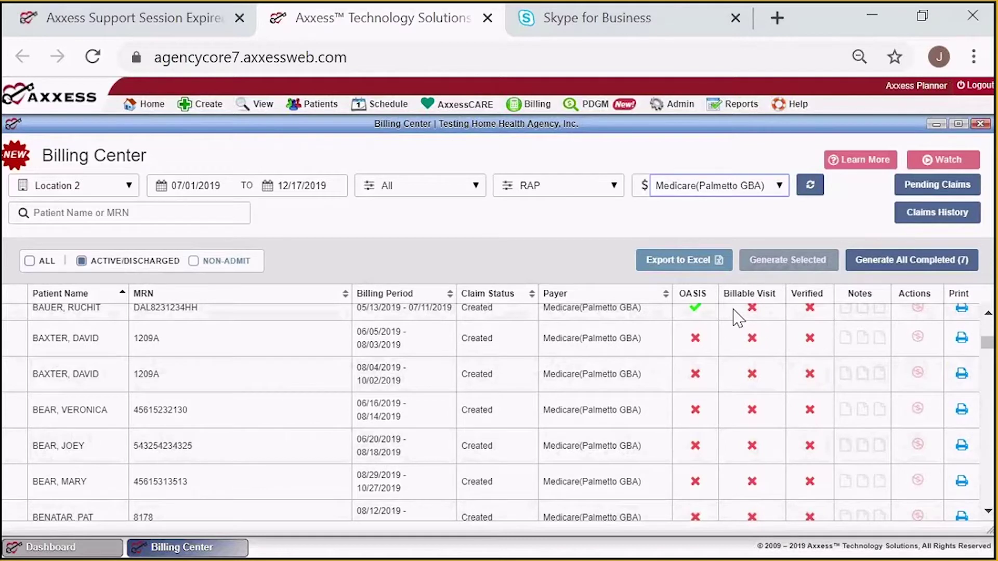
scroll(751, 410, "down", 3)
scroll(752, 421, "down", 2)
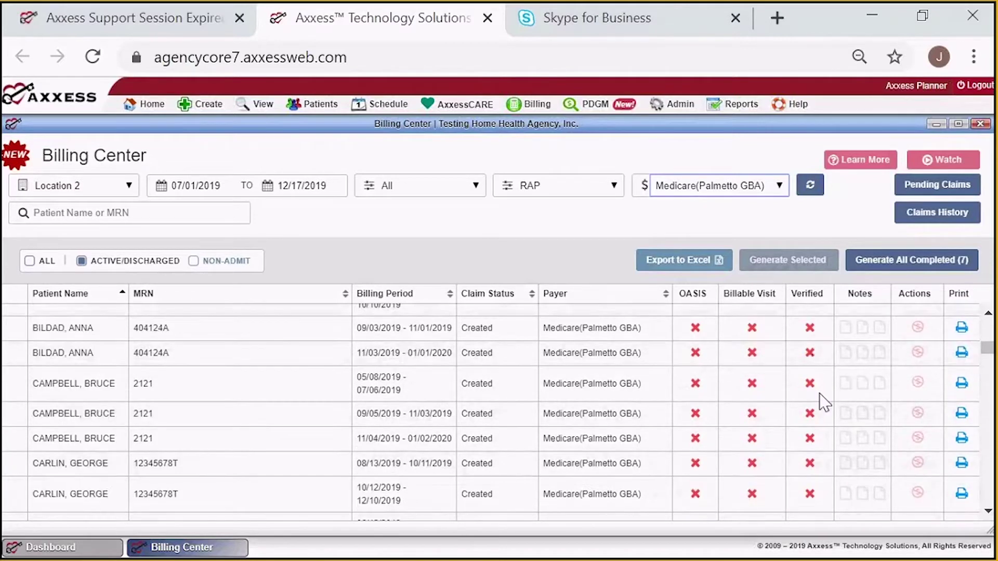
Search the claims by part of a patient's name and clear the search.
left_click(139, 213)
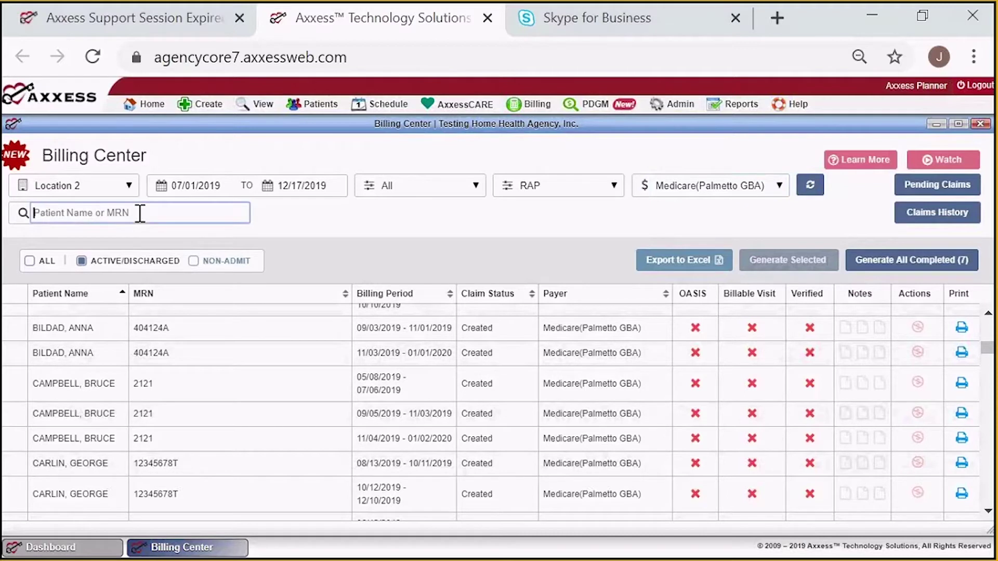
type("fre")
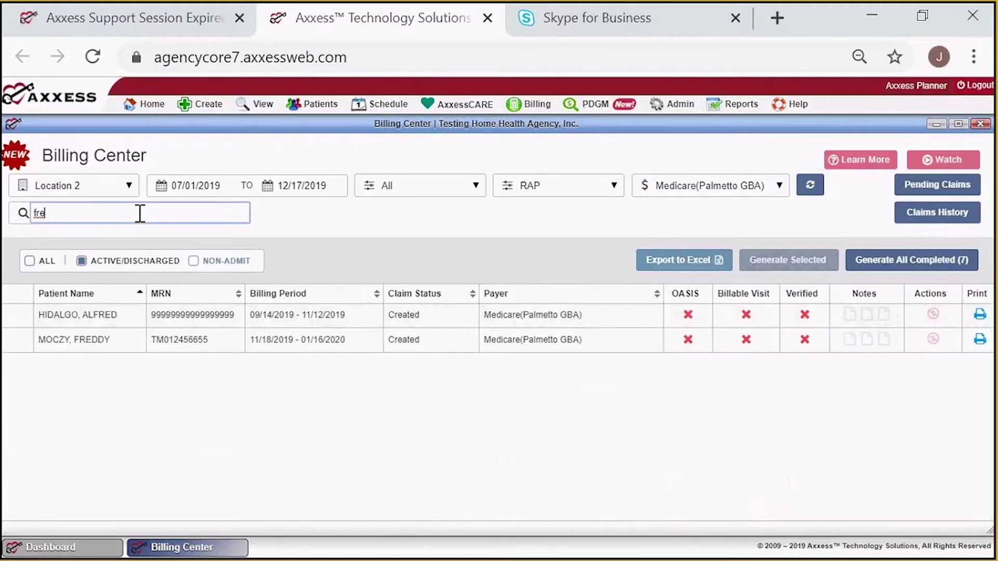
key("BackSpace")
key("BackSpace")
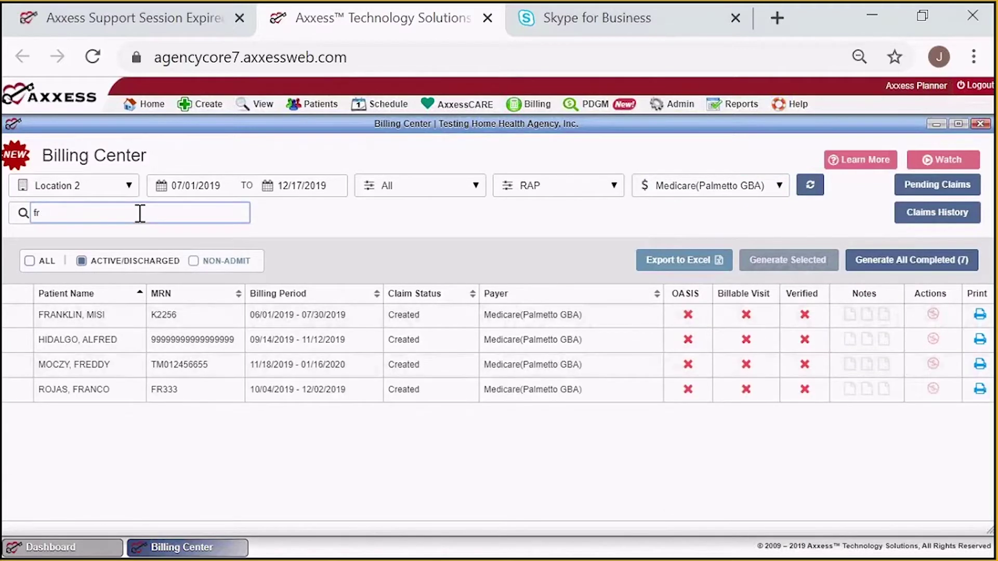
key("BackSpace")
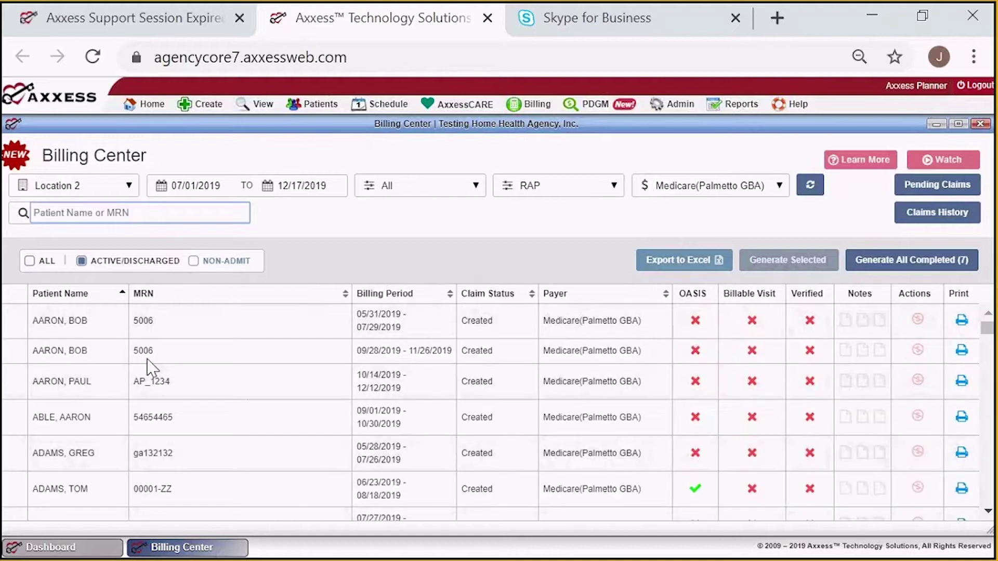
Open the fully checked-off RAP claim for the billing period 06/28/2019 - 08/26/2019.
scroll(432, 395, "down", 5)
scroll(431, 395, "down", 10)
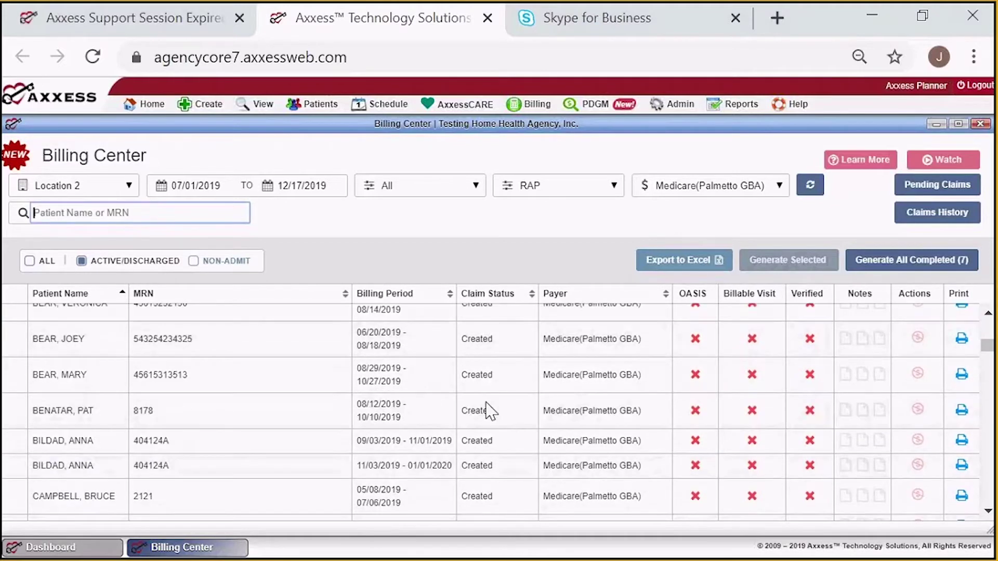
scroll(496, 419, "down", 10)
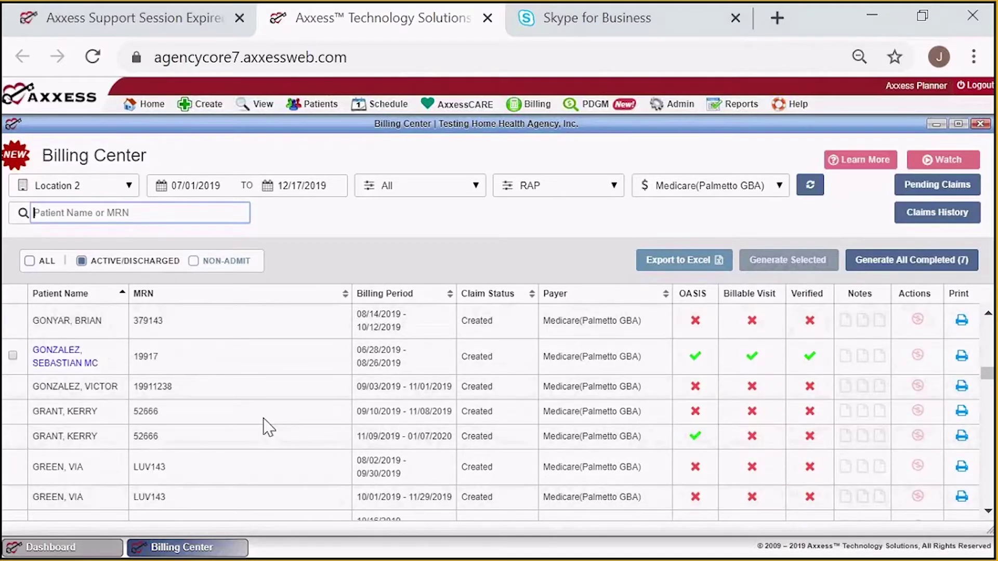
scroll(411, 390, "down", 3)
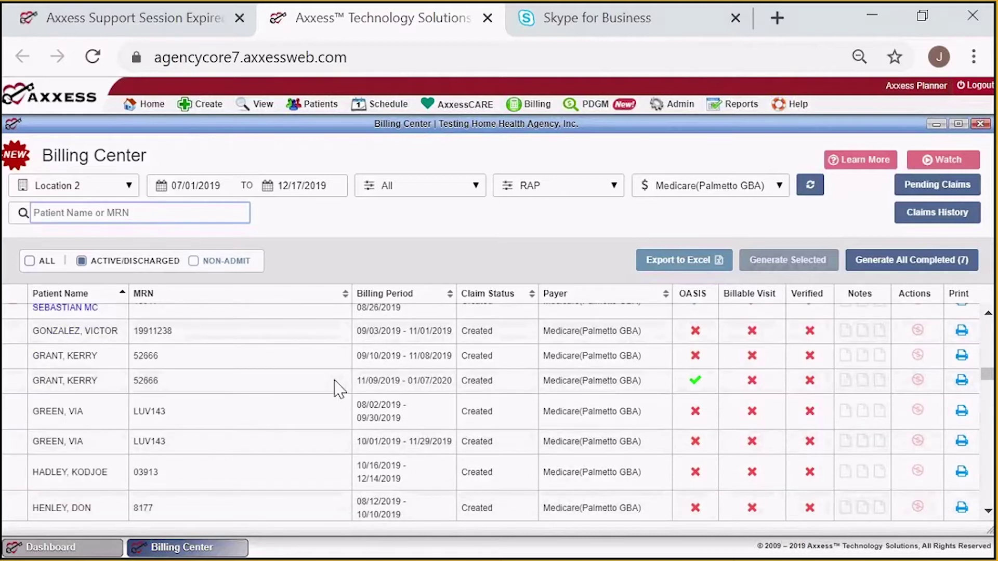
scroll(276, 383, "up", 3)
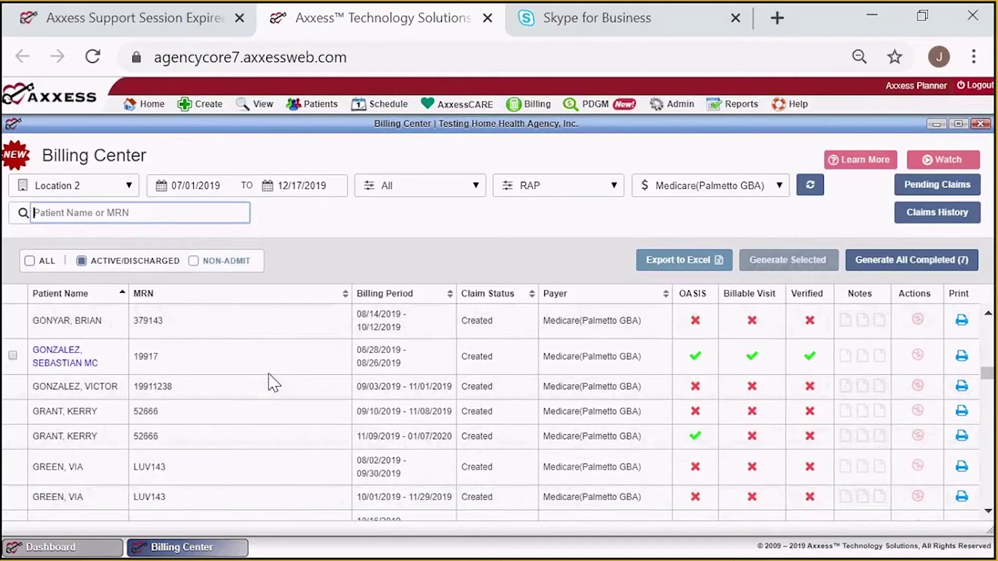
left_click(47, 357)
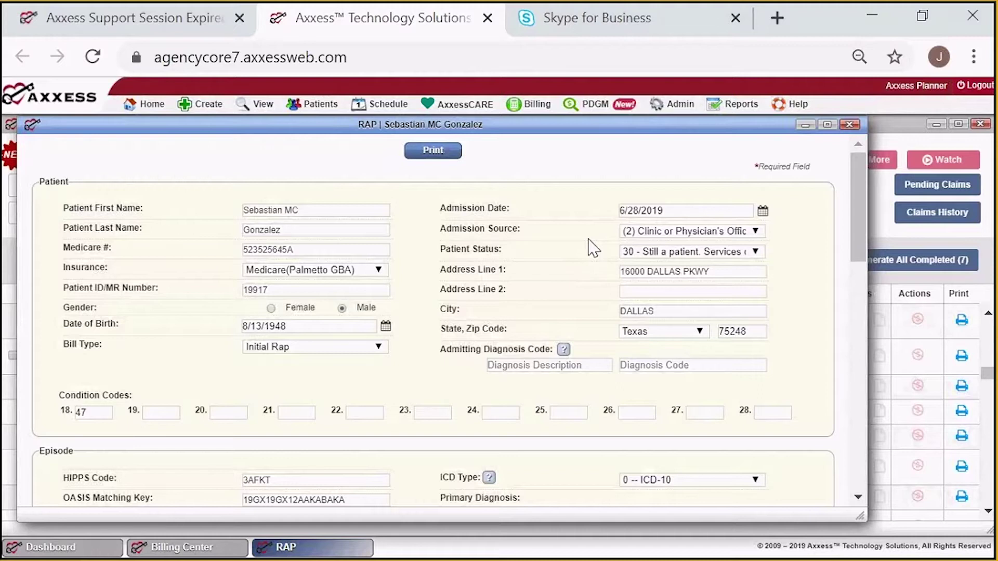
Review the RAP form's patient details, condition codes, episode information, diagnoses, billing period payment, UB04 locators and remark.
scroll(361, 297, "down", 2)
scroll(362, 297, "down", 1)
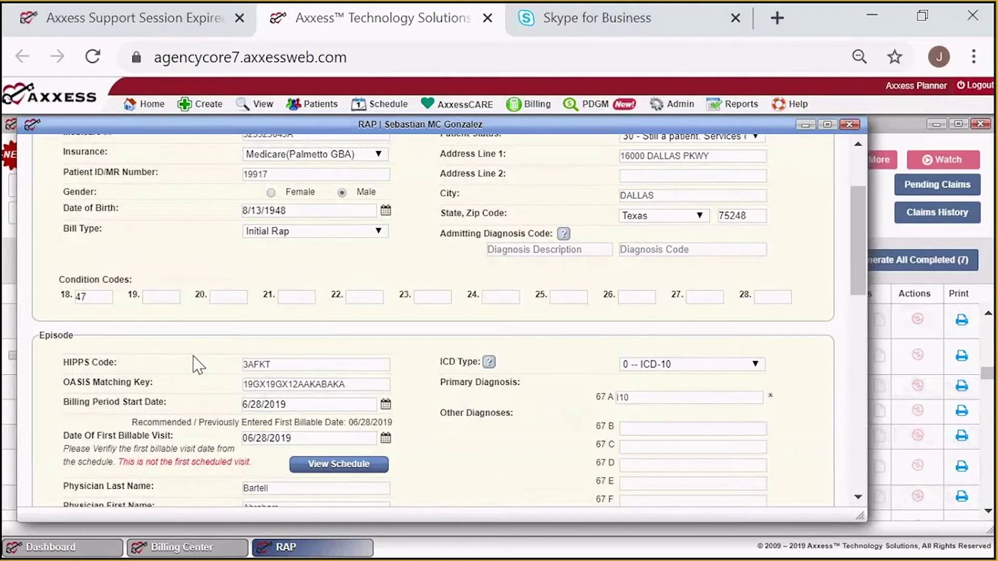
scroll(555, 385, "down", 2)
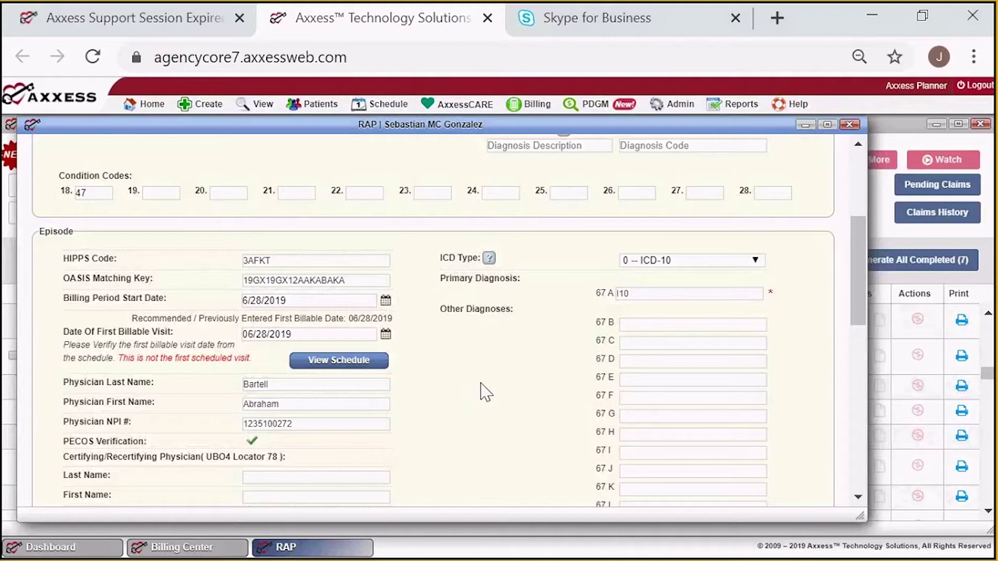
scroll(502, 393, "down", 2)
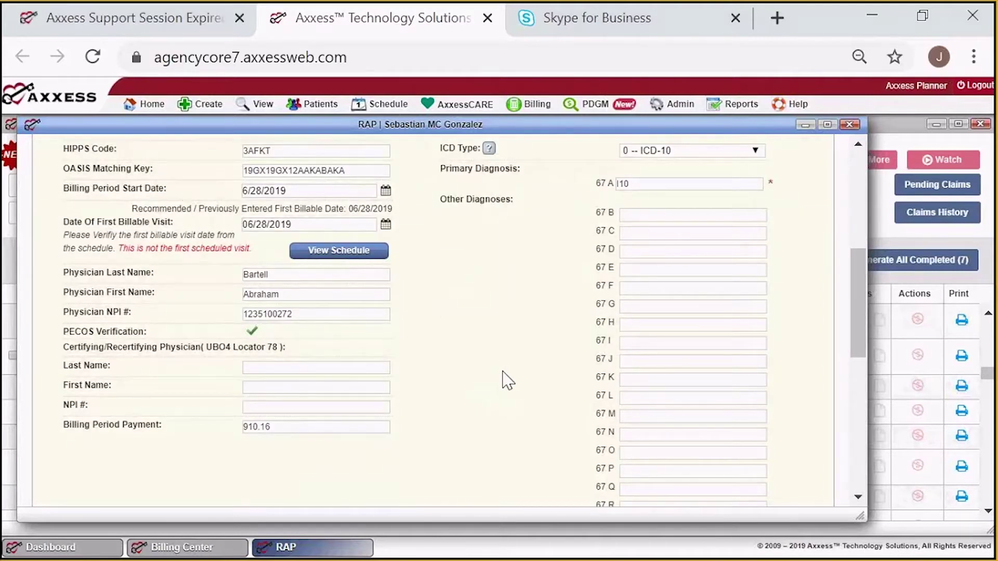
scroll(138, 323, "down", 2)
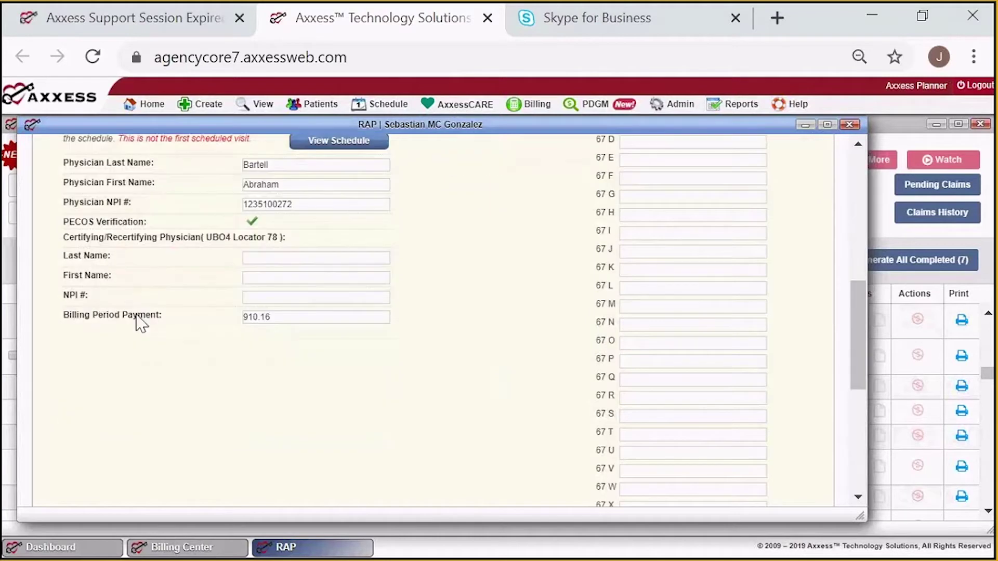
scroll(225, 366, "down", 2)
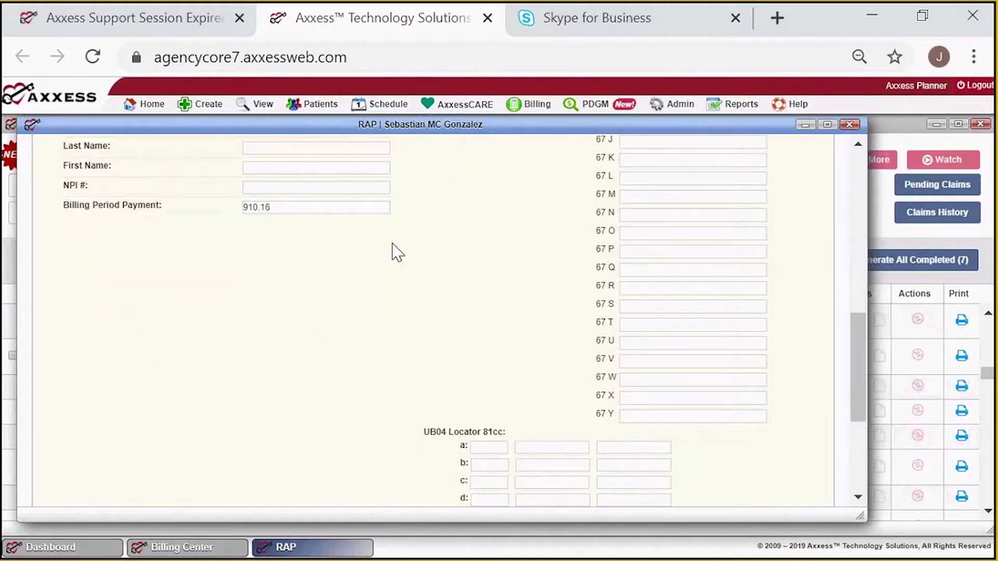
scroll(395, 251, "down", 3)
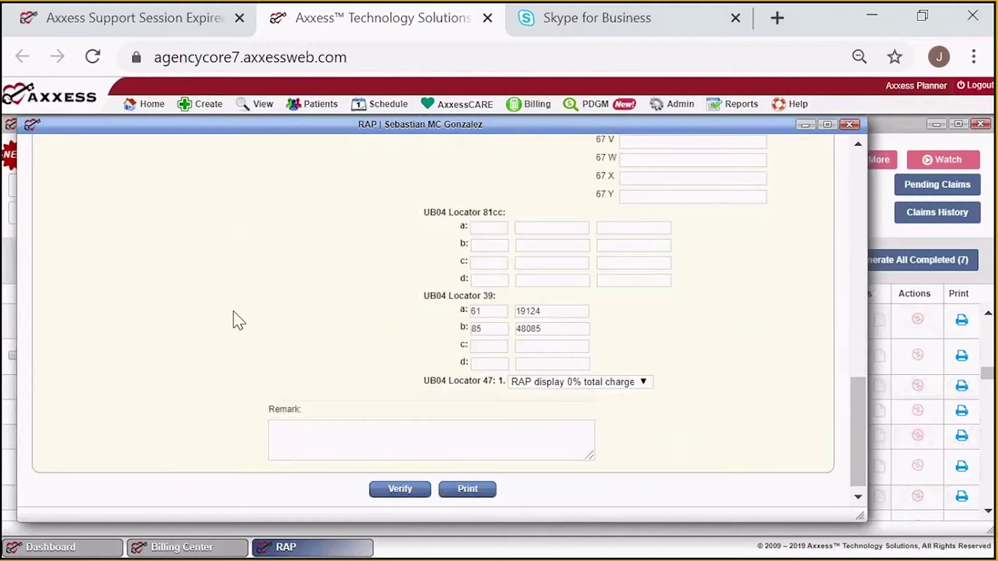
scroll(225, 323, "up", 7)
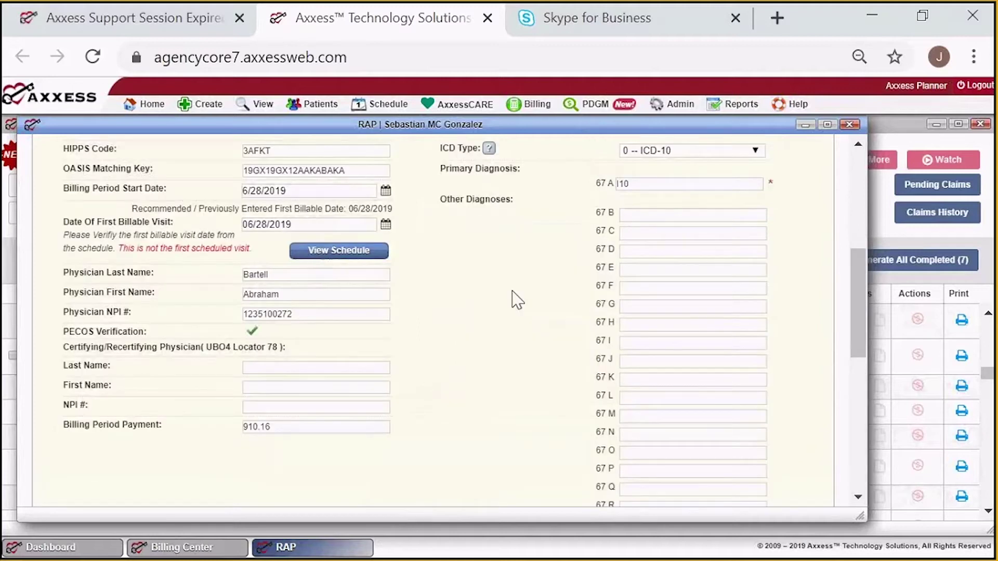
scroll(518, 300, "up", 2)
scroll(519, 300, "up", 2)
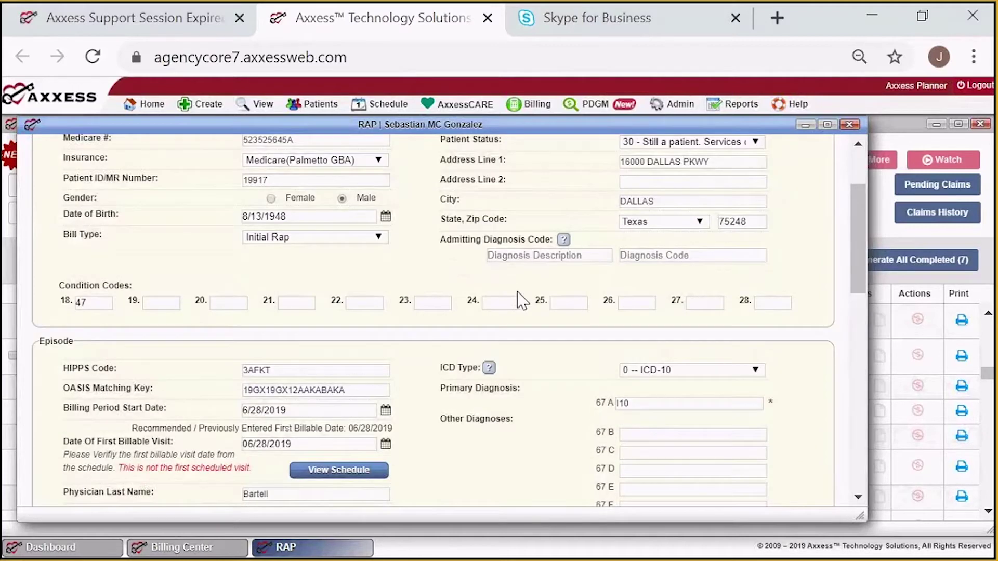
scroll(522, 301, "up", 2)
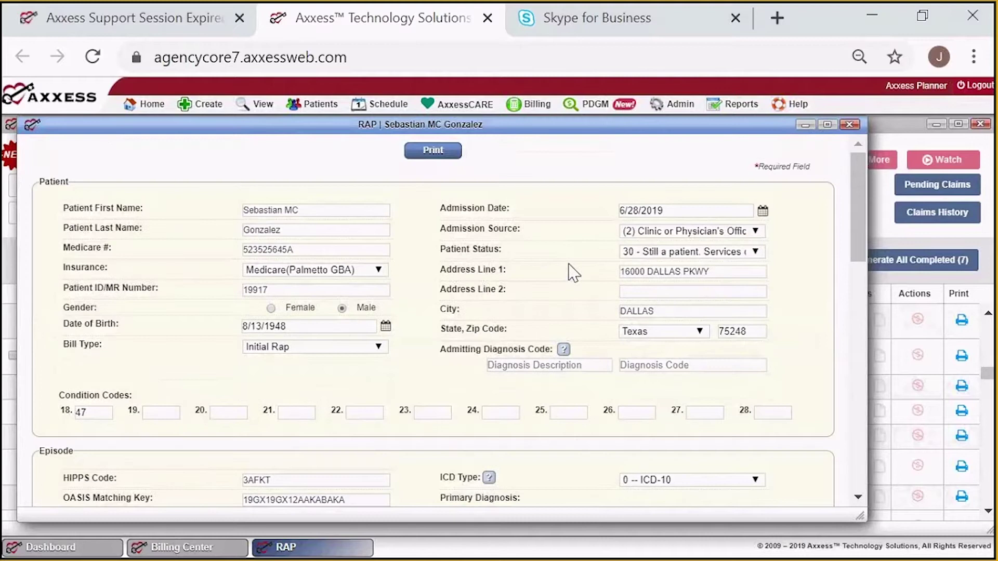
scroll(574, 272, "down", 2)
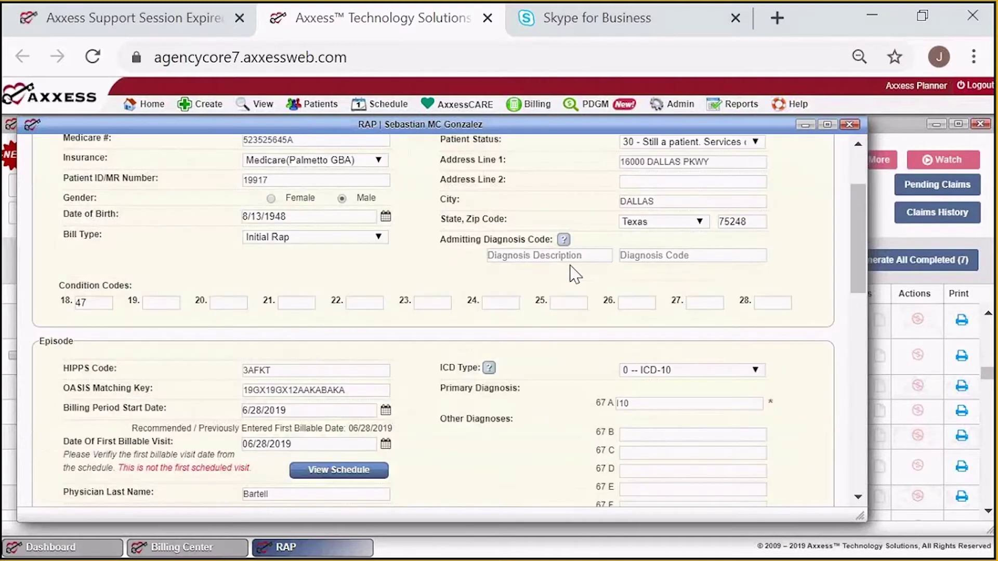
Check the rest of the RAP form through the remark and verify the claim.
scroll(575, 274, "down", 4)
scroll(574, 272, "down", 9)
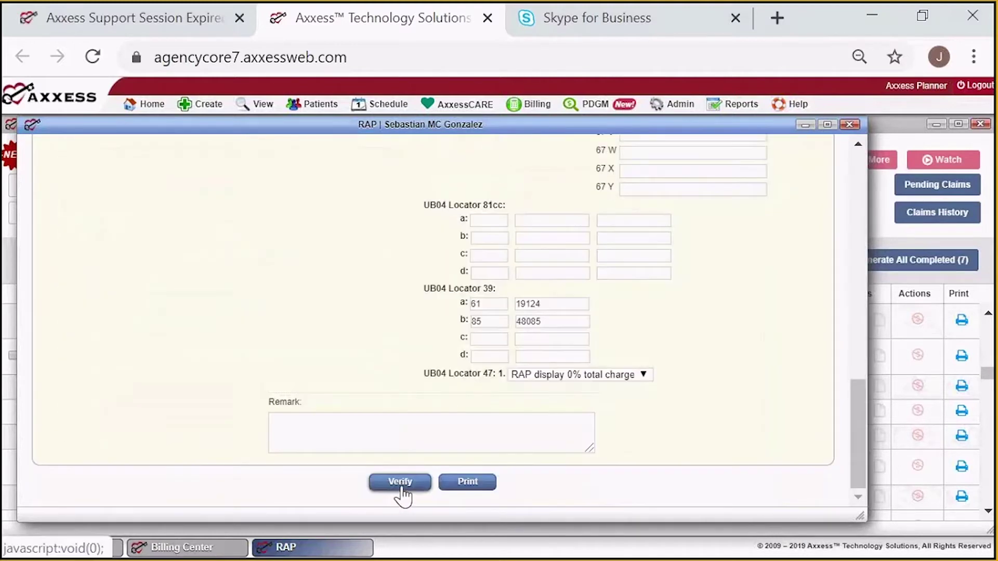
left_click(385, 498)
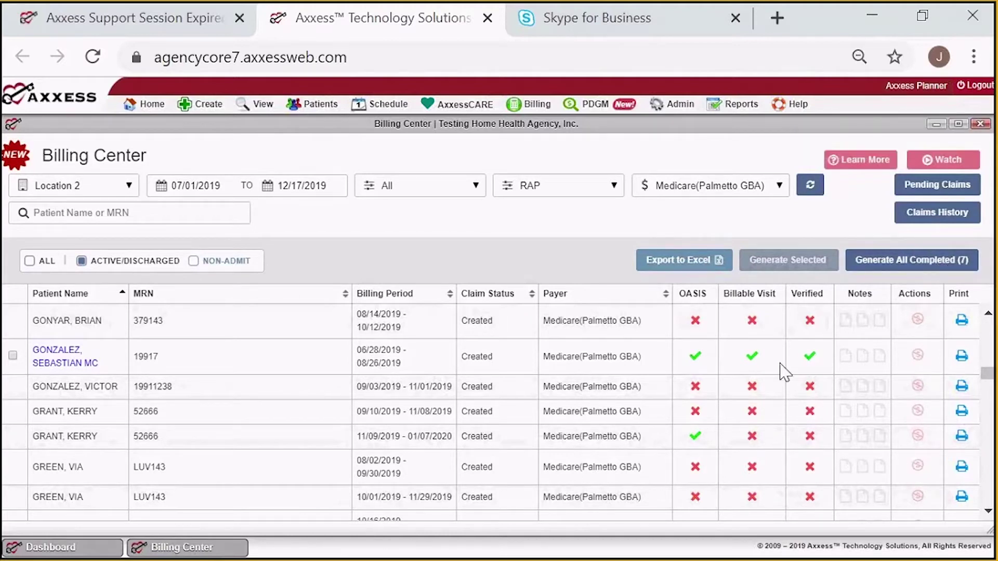
Select the verified RAP claim for billing period 06/28/2019 - 08/26/2019, generate it and submit it electronically.
left_click(13, 356)
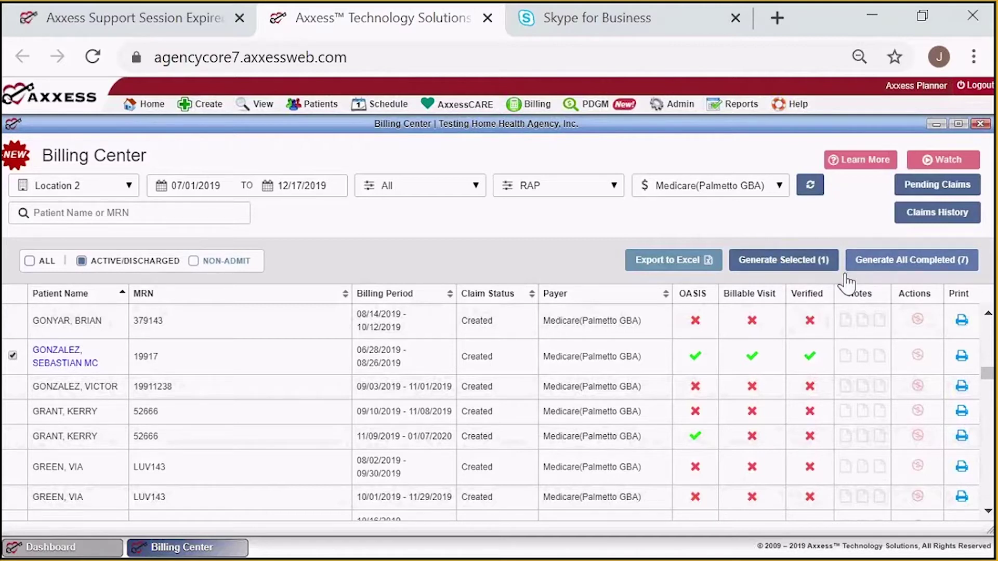
left_click(774, 262)
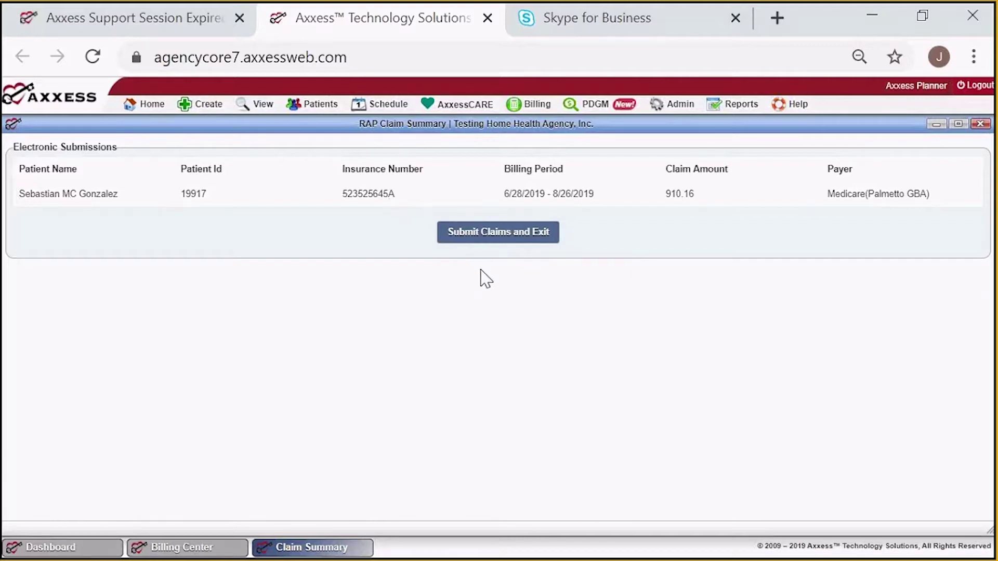
left_click(511, 238)
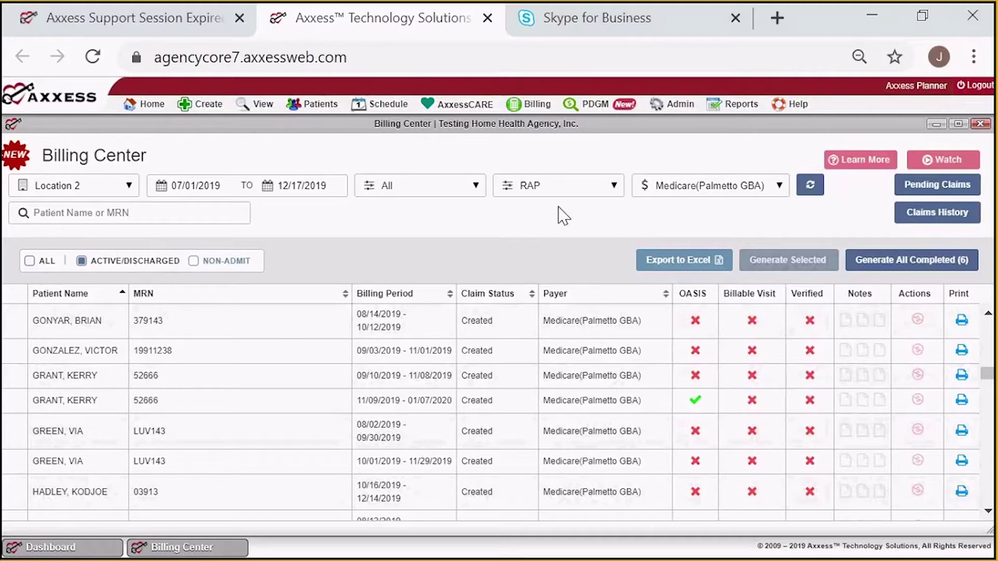
Switch the claim type filter to Final and open the unverified 10/14/2019 - 12/12/2019 claim whose RAP and OASIS Exported are checked.
left_click(586, 198)
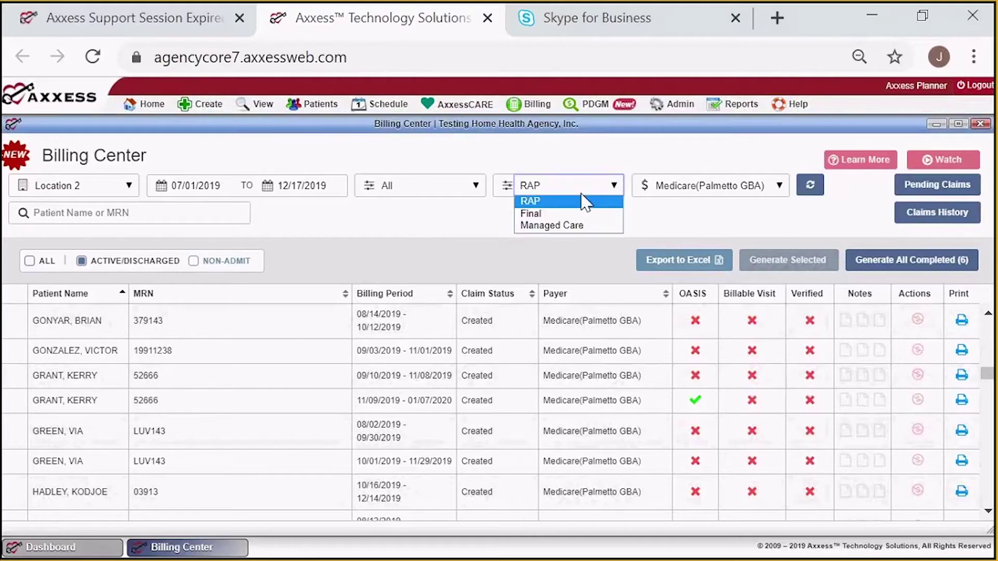
left_click(556, 214)
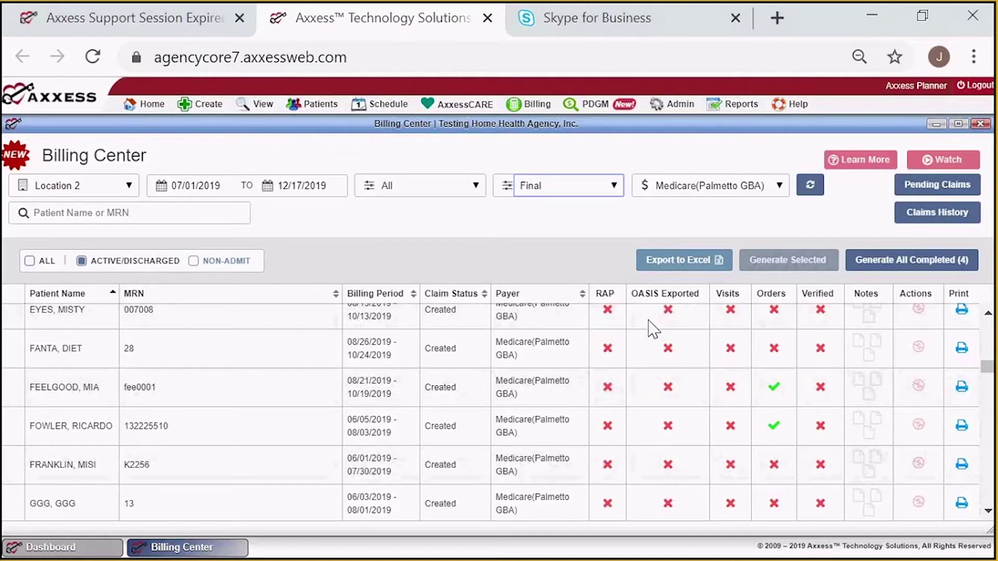
scroll(249, 393, "down", 1)
scroll(250, 392, "down", 5)
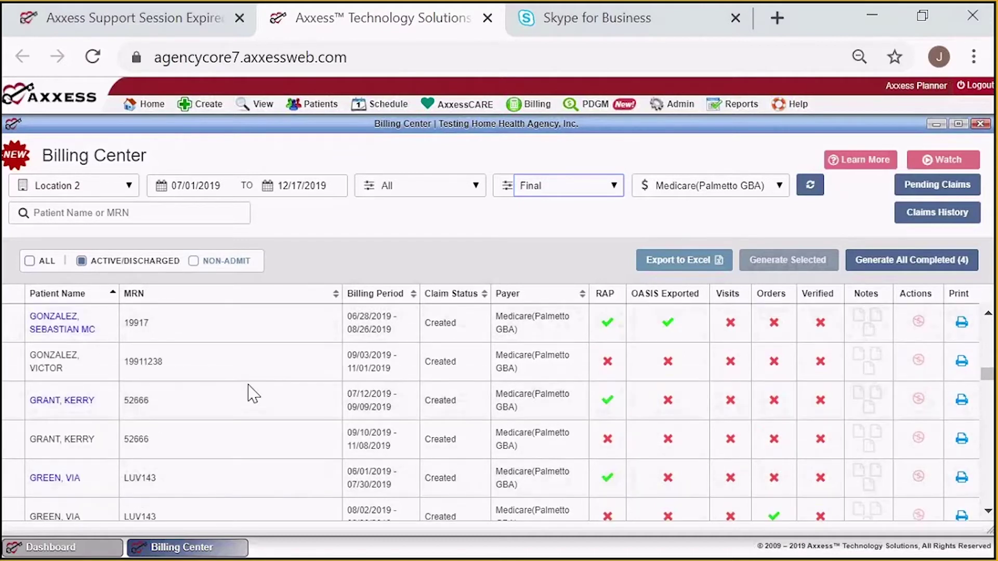
scroll(253, 394, "down", 4)
scroll(255, 397, "down", 5)
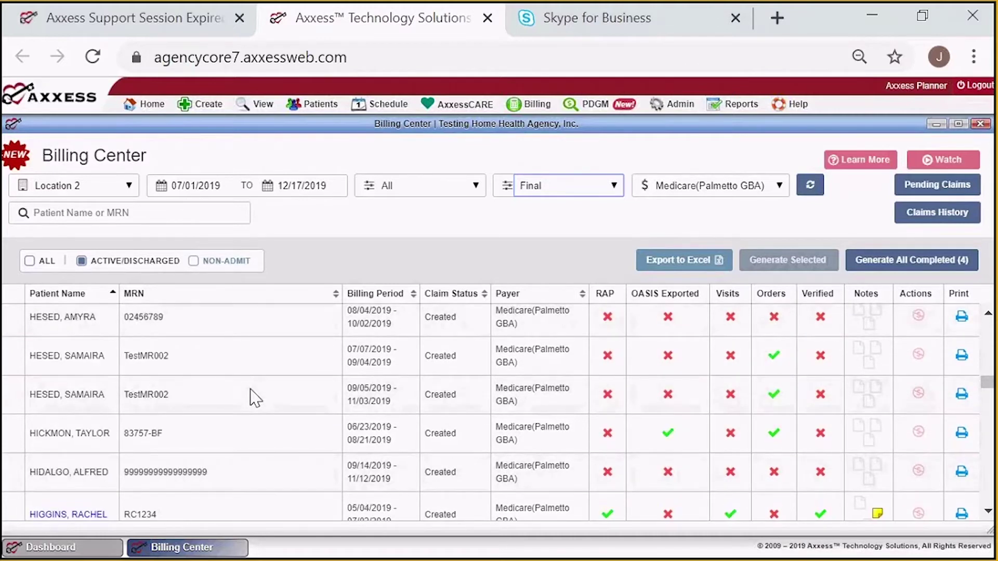
scroll(255, 398, "up", 7)
scroll(252, 390, "down", 9)
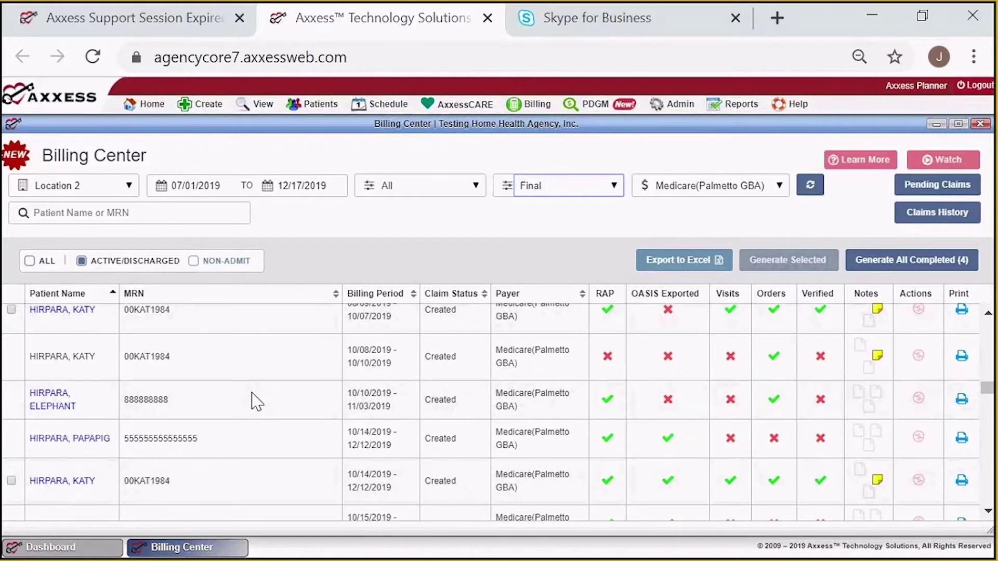
scroll(256, 401, "down", 2)
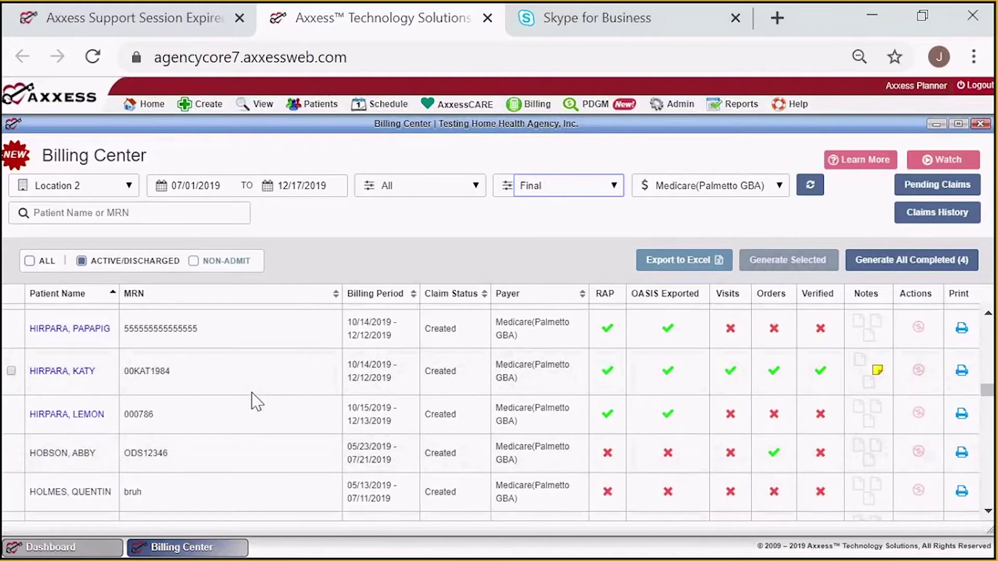
left_click(83, 329)
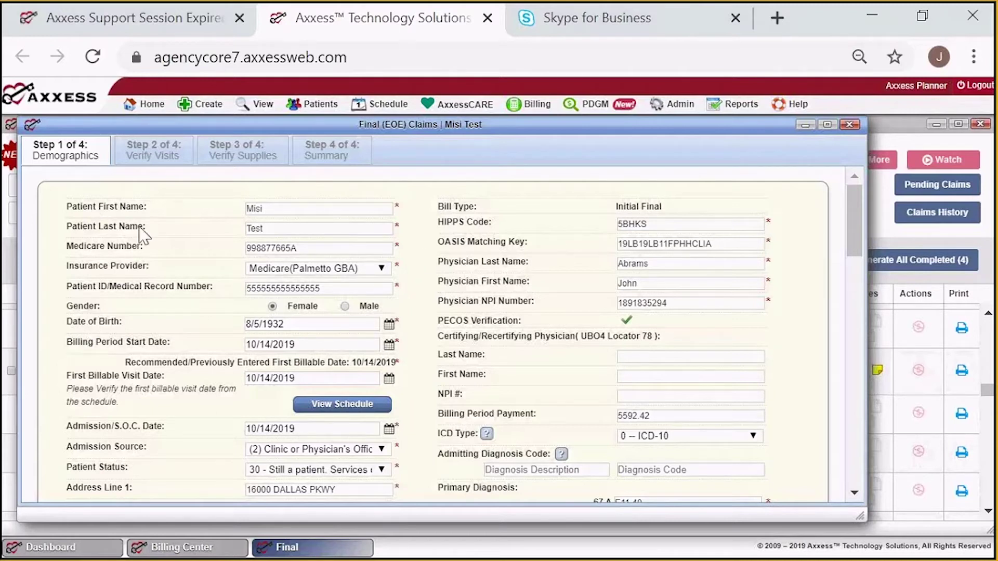
Review the final claim's demographics, including physician details, diagnoses, condition codes, UB04 locators and remark.
scroll(572, 271, "down", 1)
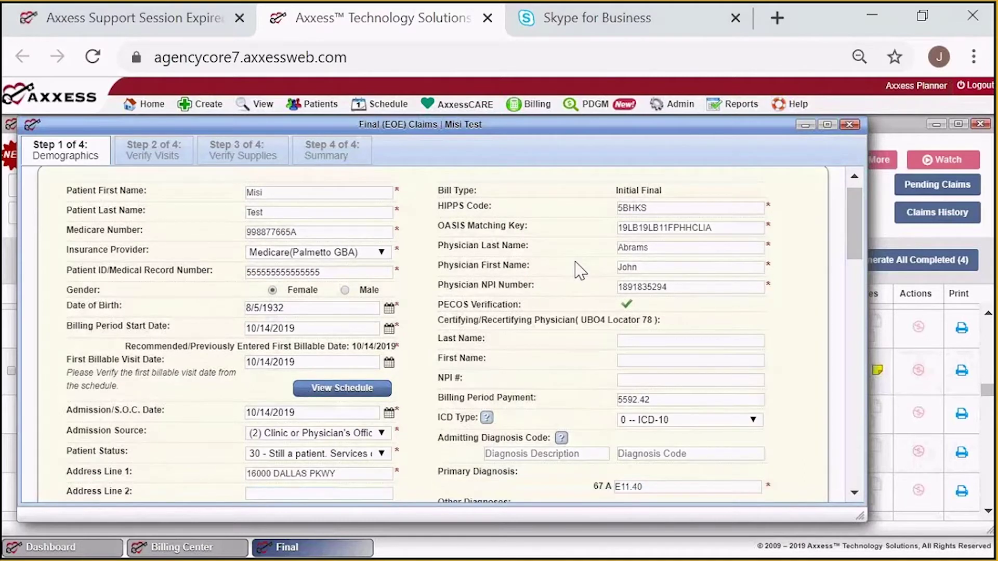
scroll(580, 270, "down", 3)
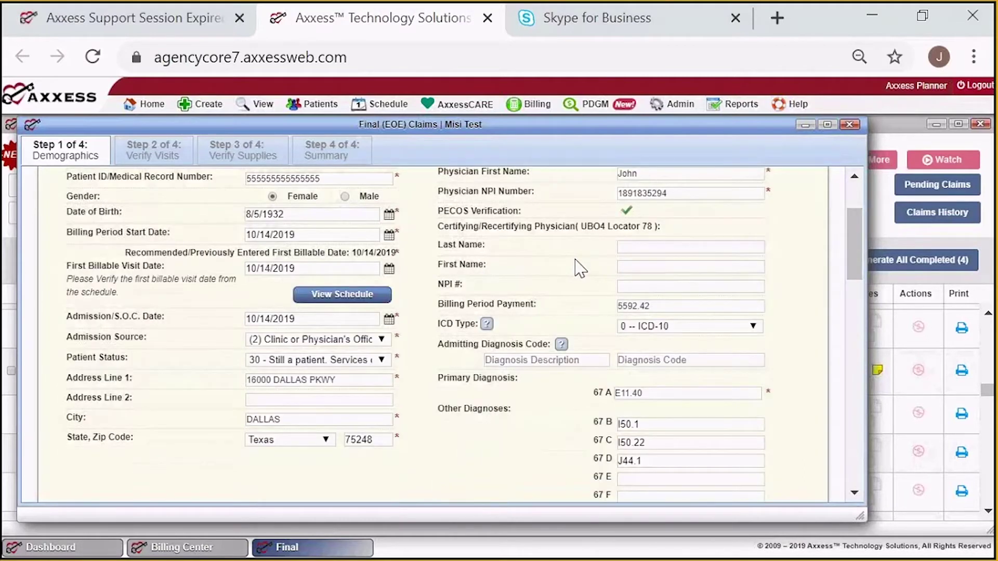
scroll(581, 270, "down", 1)
scroll(579, 270, "down", 6)
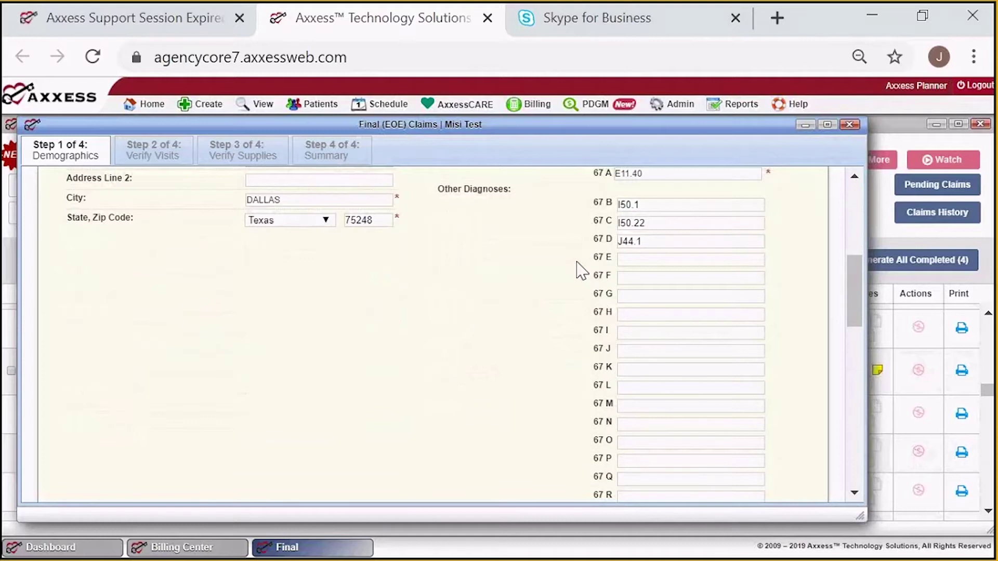
scroll(581, 270, "down", 3)
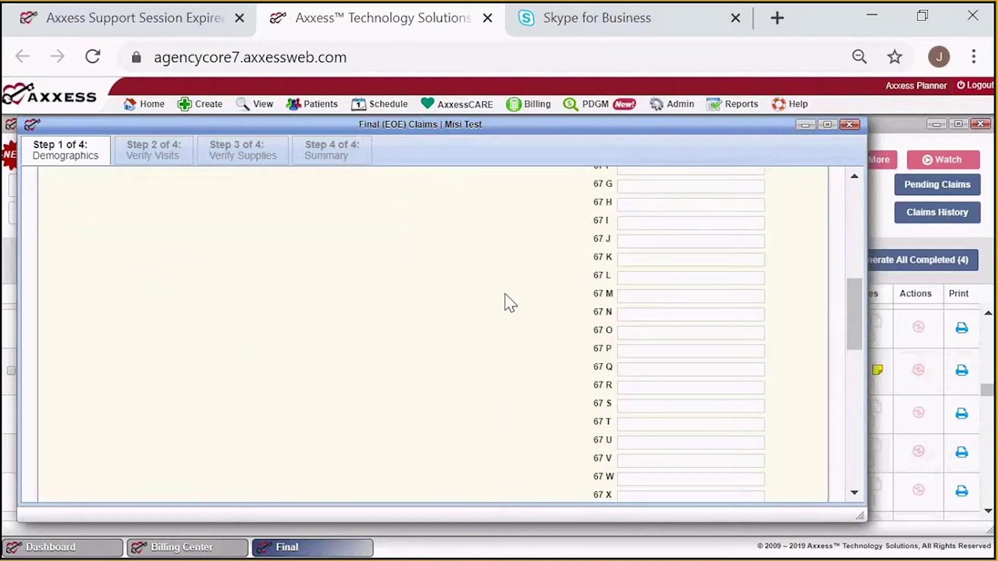
scroll(506, 301, "down", 3)
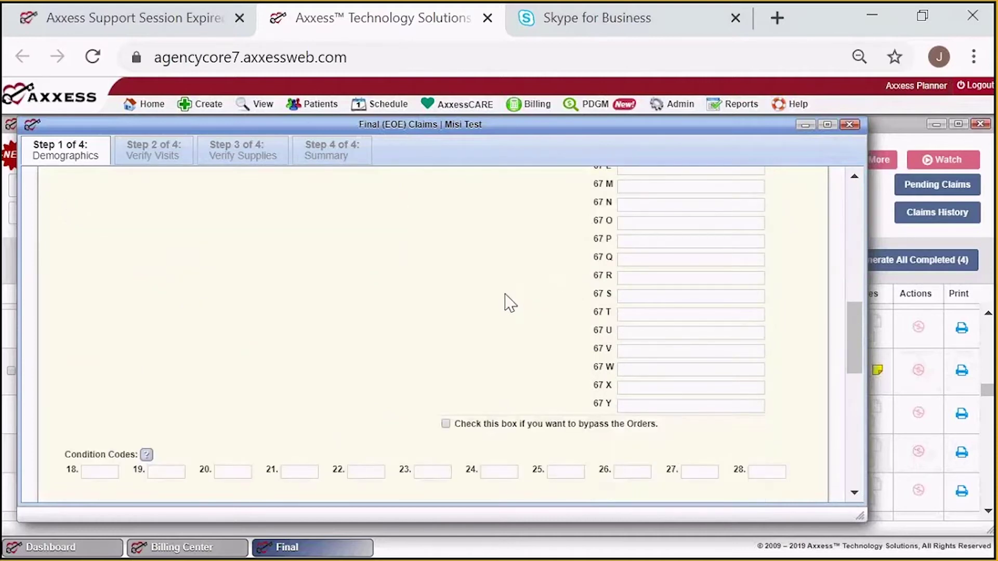
scroll(508, 299, "down", 6)
scroll(488, 307, "down", 10)
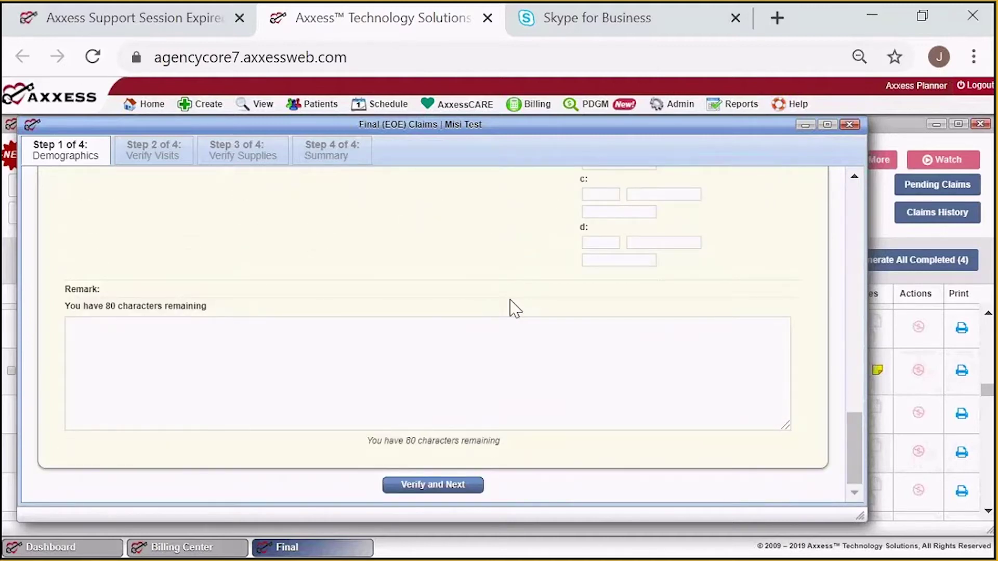
scroll(468, 328, "up", 3)
scroll(403, 364, "down", 4)
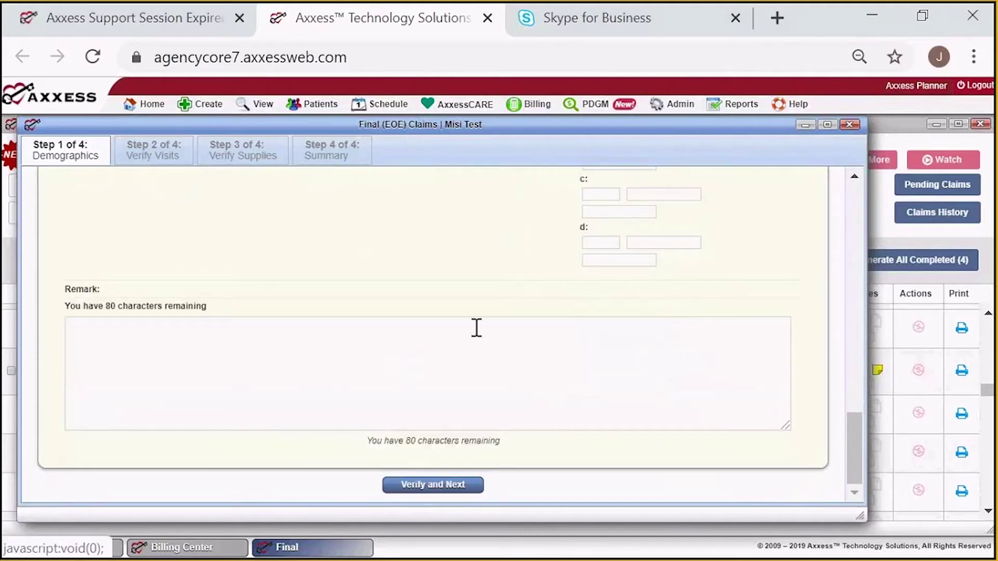
Enable the option to bypass the orders on the final claim and verify its demographics.
scroll(475, 327, "up", 5)
scroll(475, 330, "up", 3)
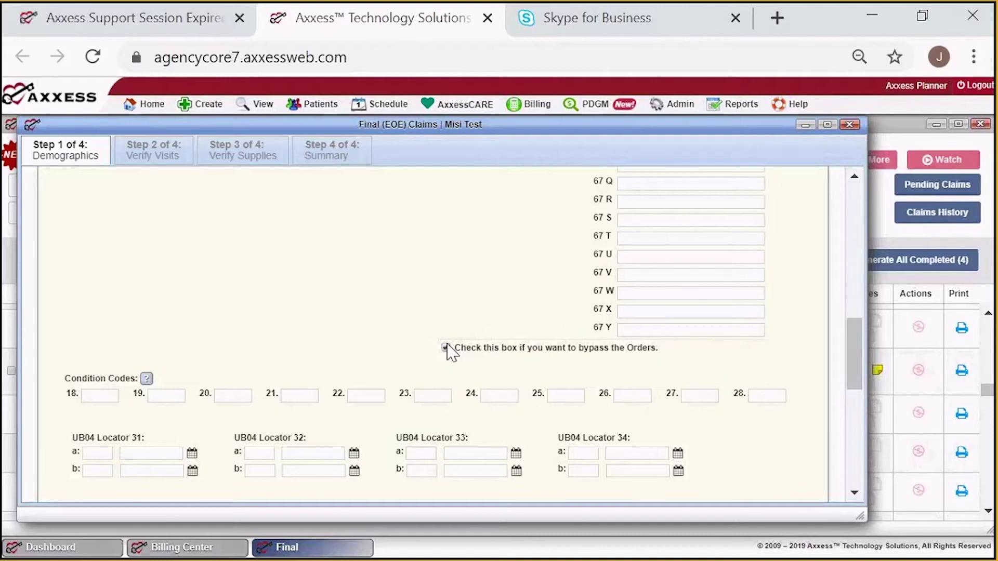
scroll(439, 333, "down", 10)
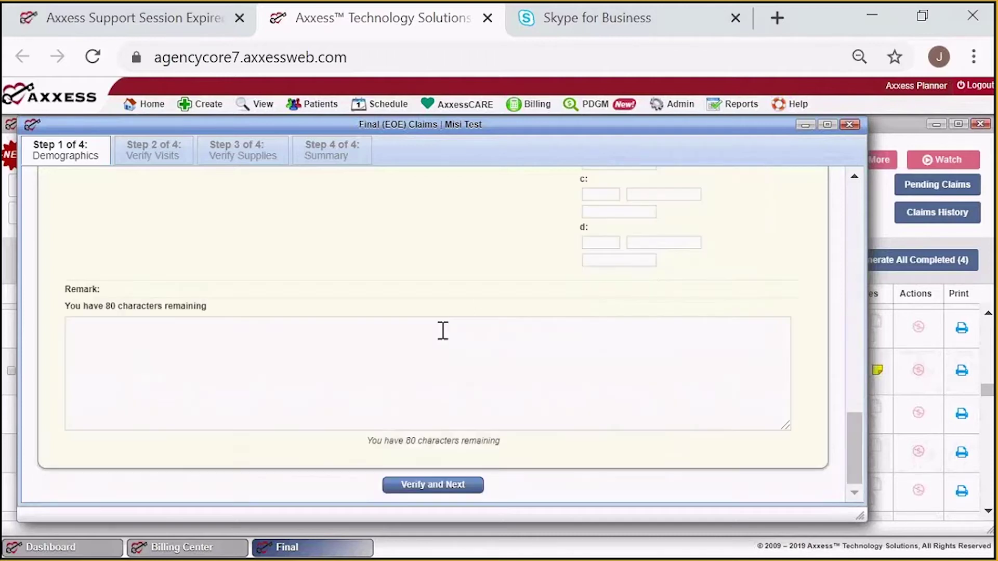
scroll(499, 340, "up", 6)
scroll(502, 341, "up", 4)
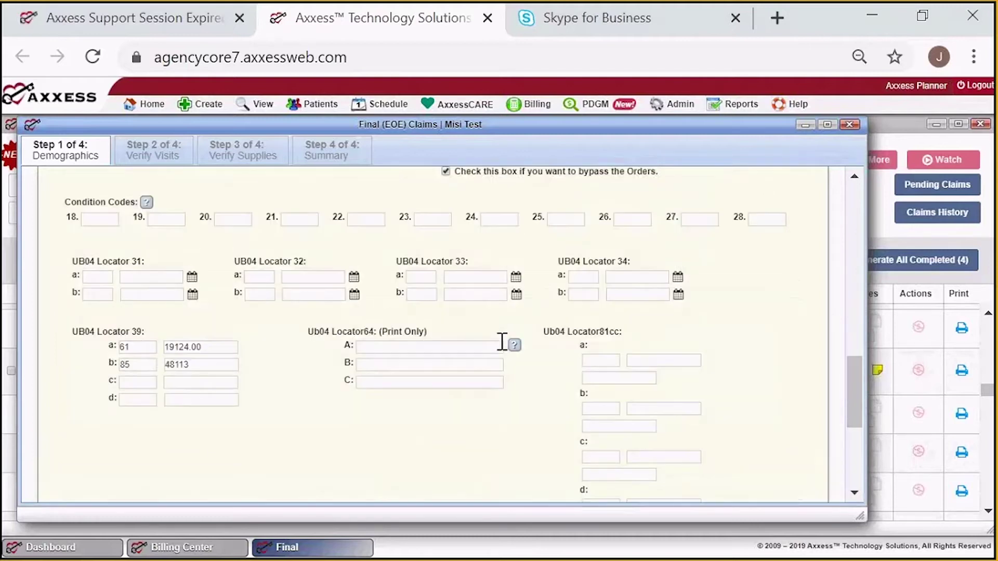
scroll(426, 343, "down", 8)
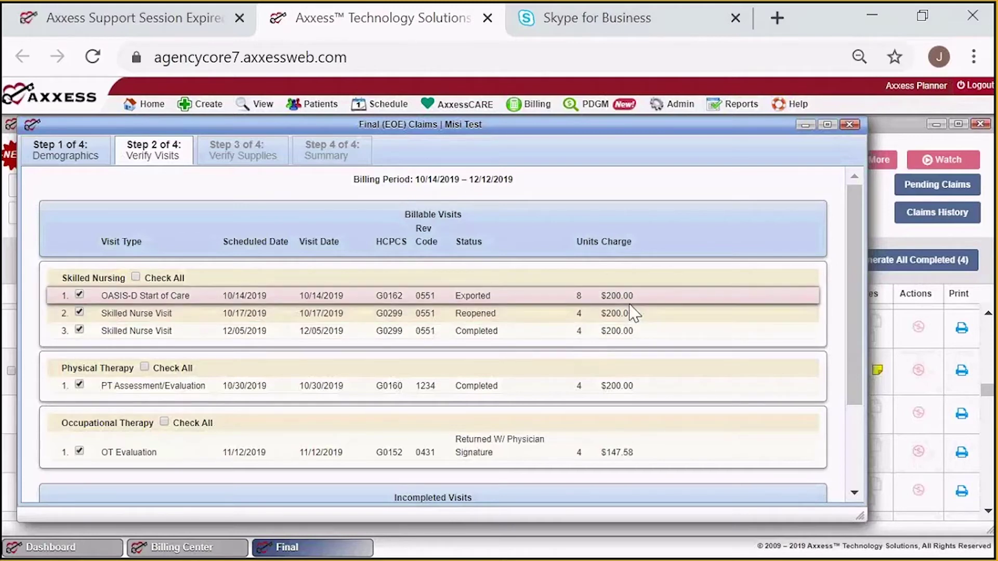
Review the billable and incompleted visits for the billing period and verify the visits.
scroll(633, 315, "down", 1)
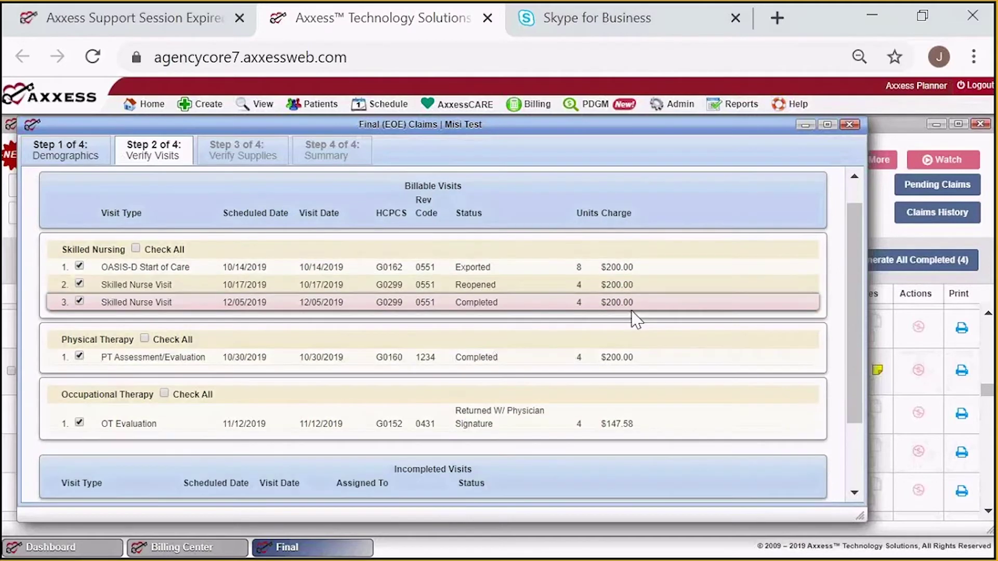
scroll(633, 317, "down", 3)
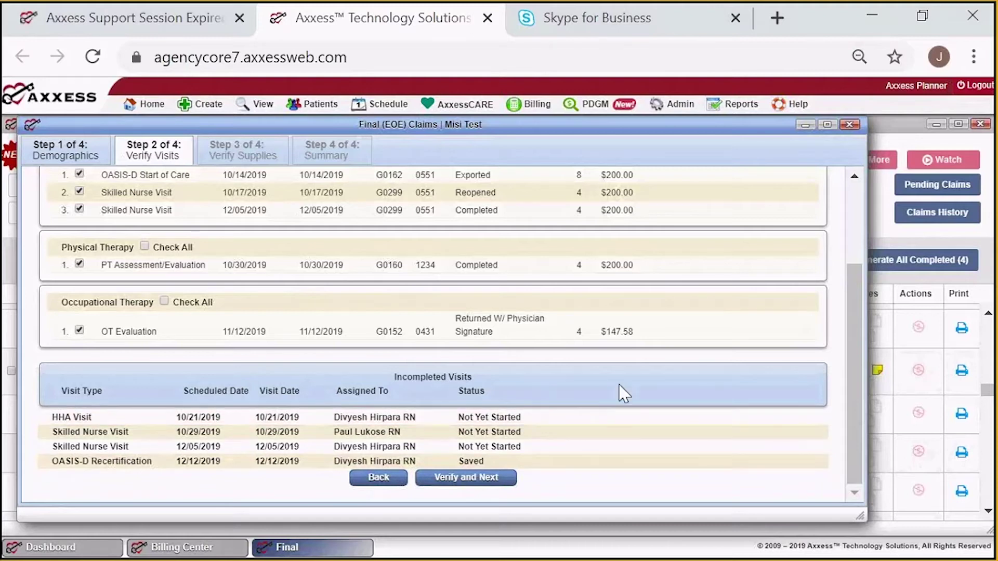
left_click(491, 481)
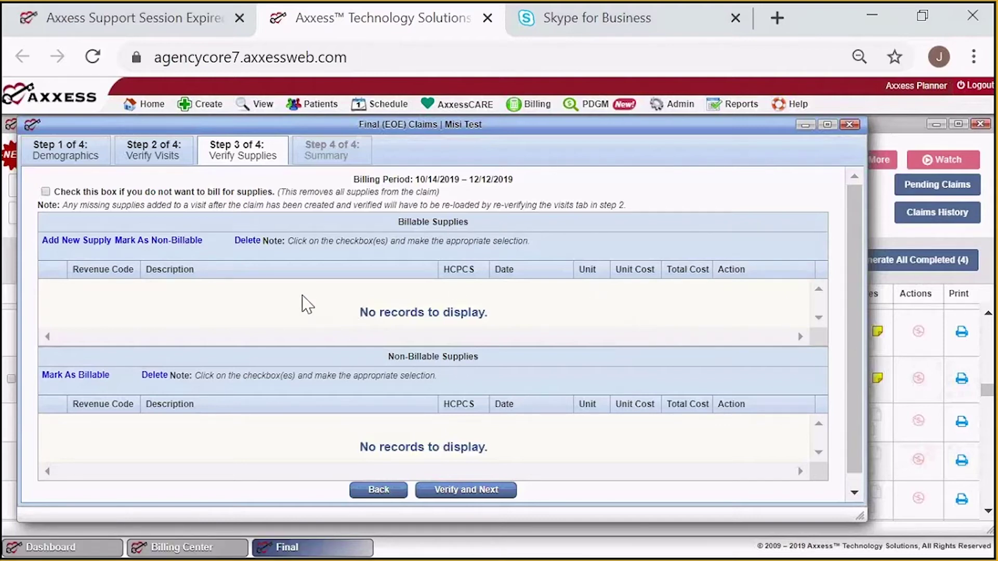
View the New Supply form, exit it without adding a supply, and verify the claim's supplies.
left_click(95, 239)
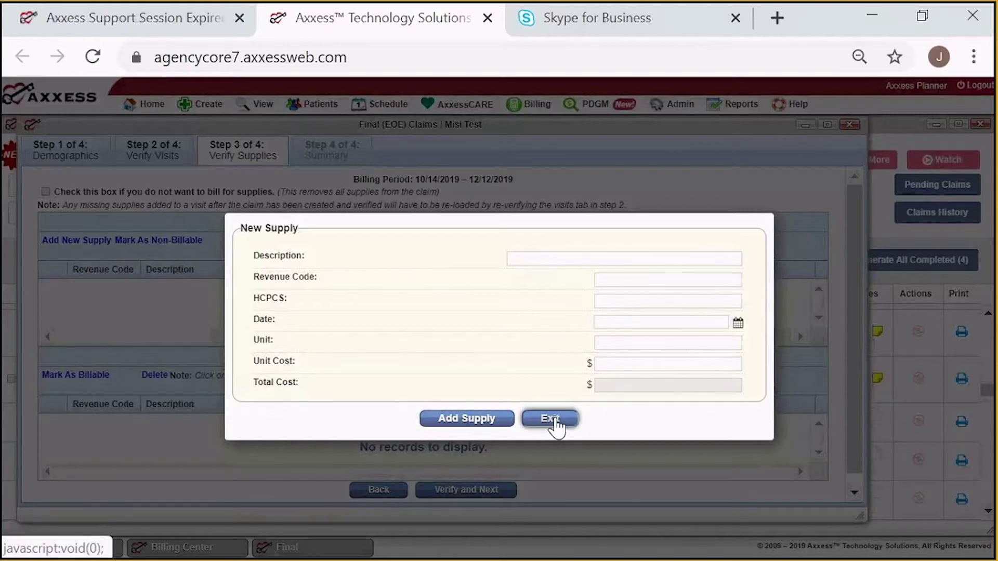
left_click(553, 422)
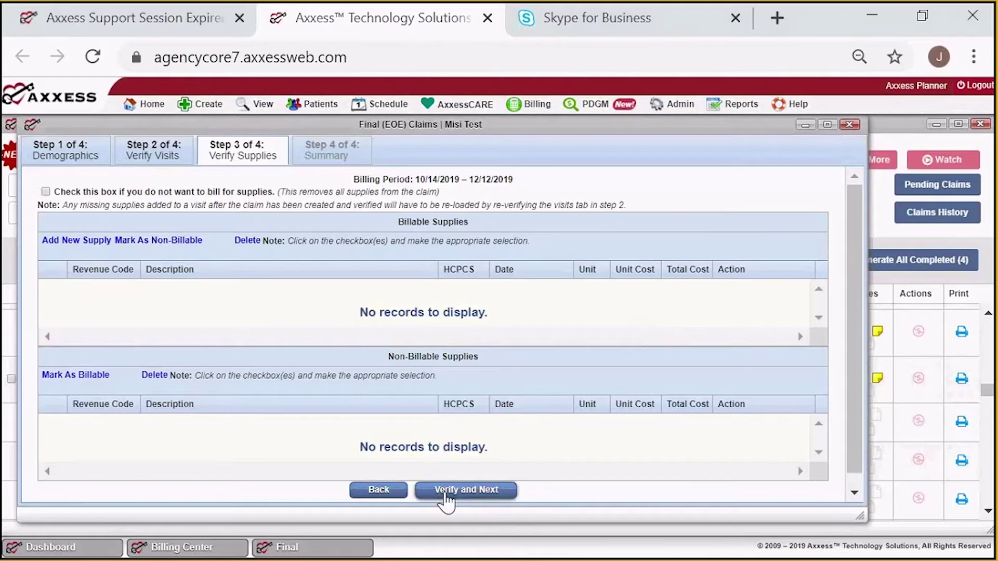
left_click(469, 490)
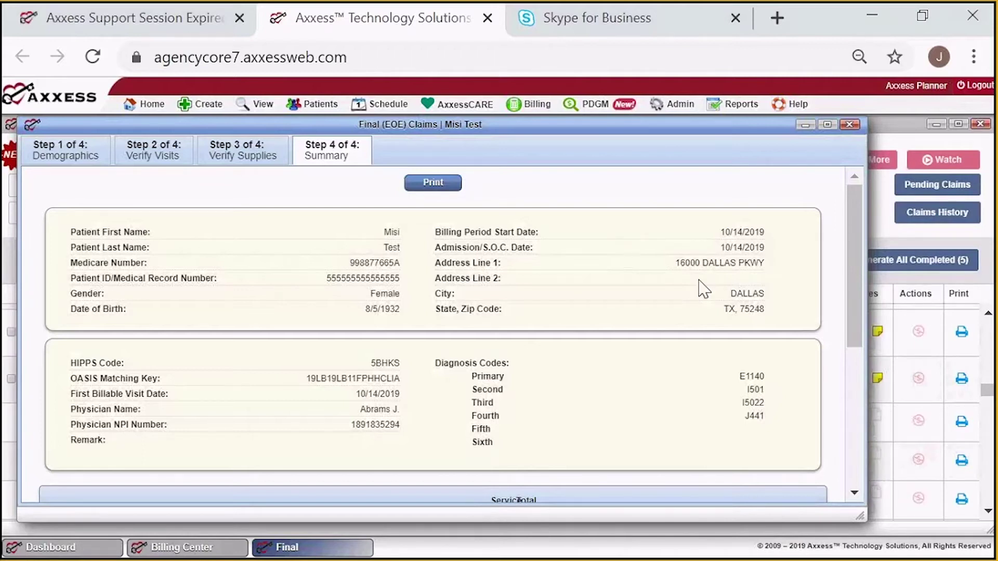
Review the final claim's summary of service lines and total charges, and complete the claim.
scroll(727, 294, "down", 2)
scroll(746, 298, "down", 3)
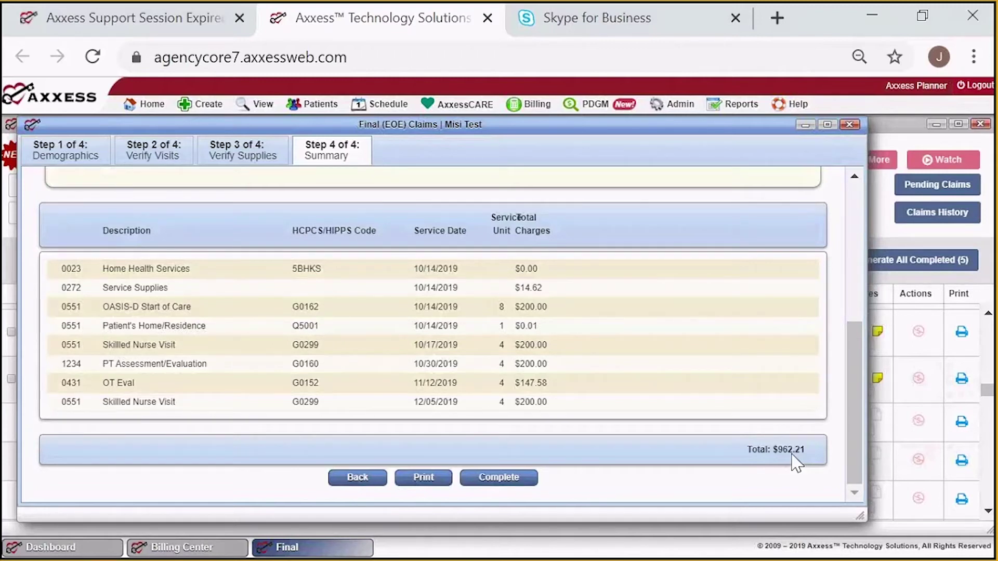
left_click(500, 479)
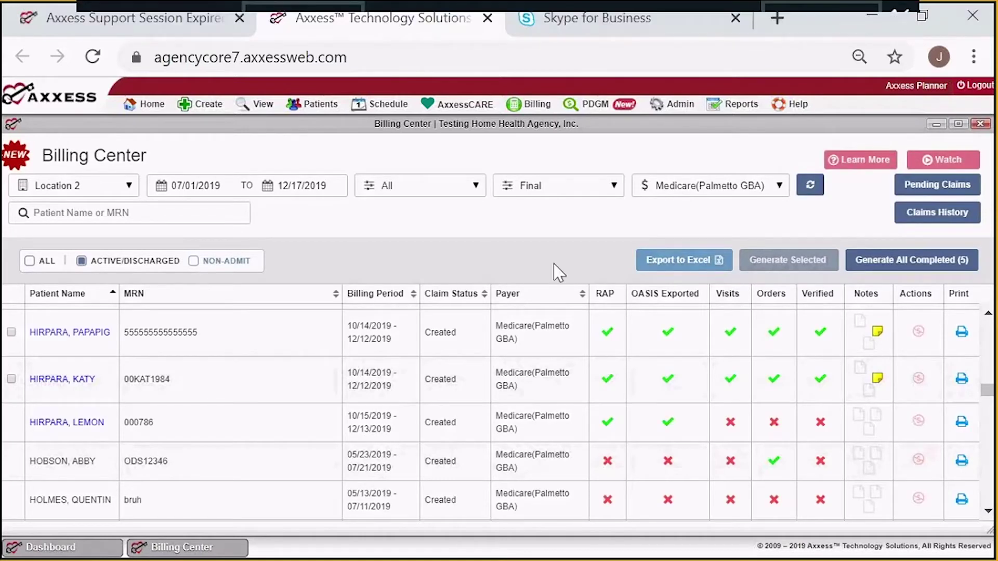
Generate all completed final claims to view the Final Claim Summary, and close it without submitting.
left_click(918, 266)
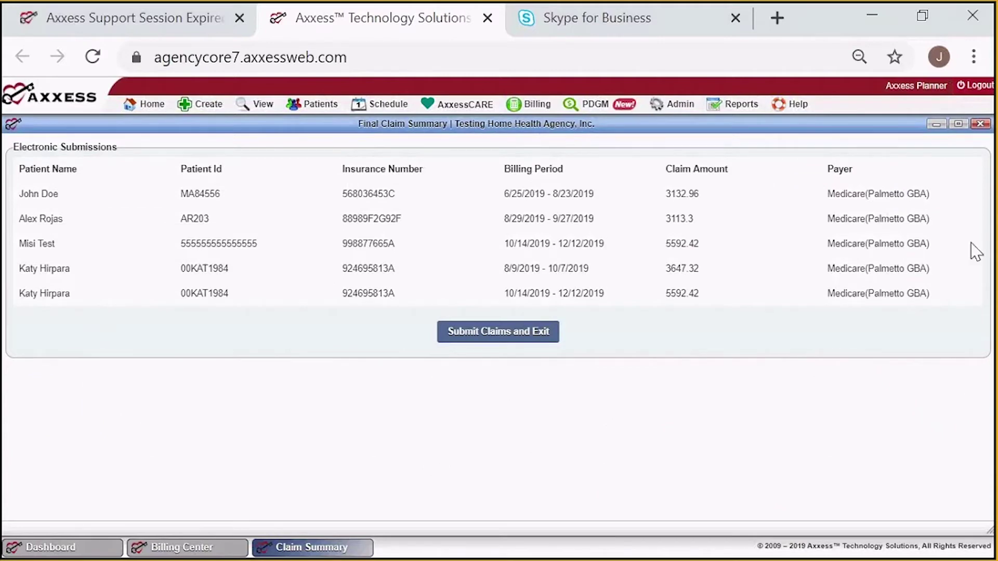
left_click(980, 125)
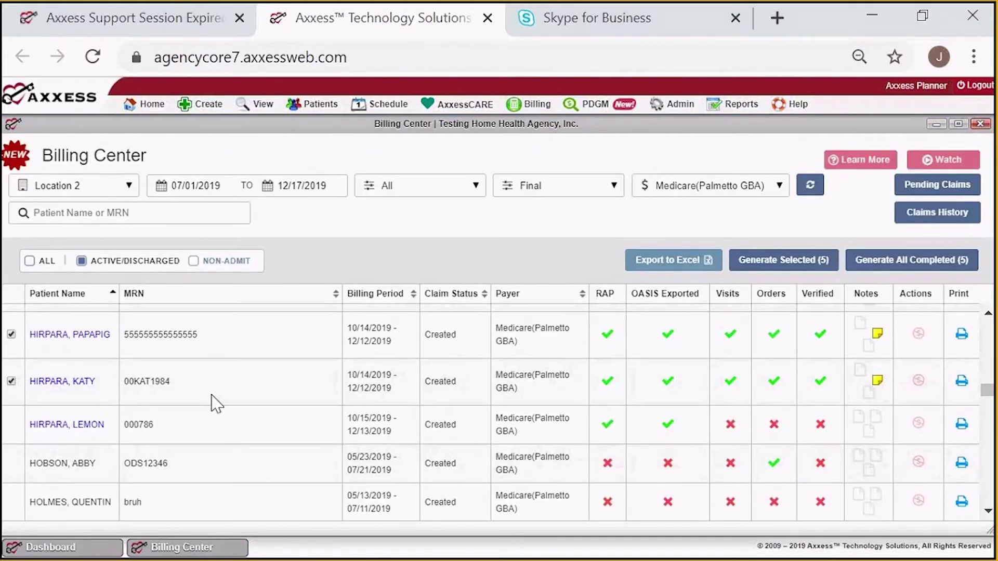
Open the Medicare / Medicare HMO claim submission history, view the submitted claims of the 10/21/2019 batch, and close their detail.
scroll(216, 403, "up", 10)
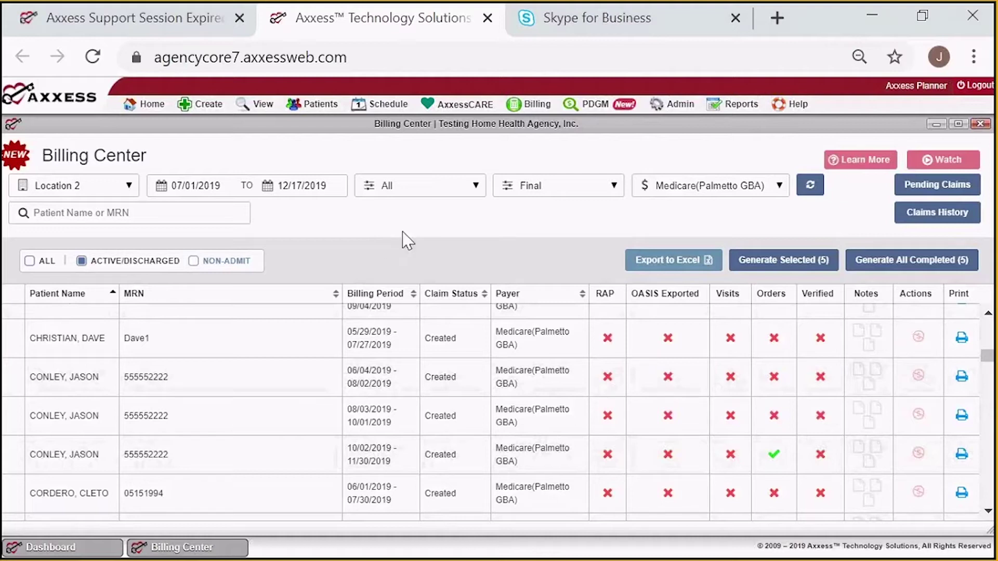
mouse_move(530, 104)
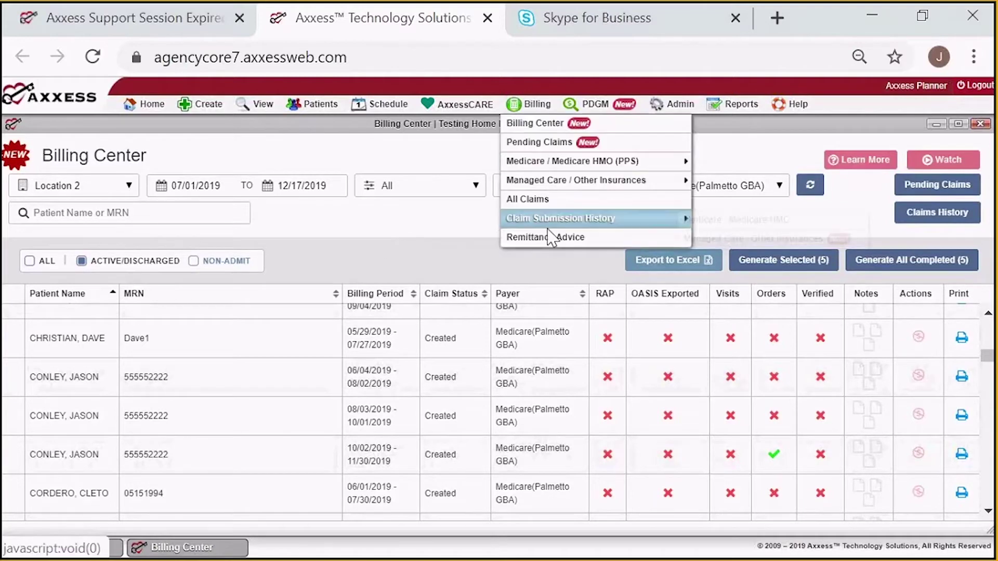
mouse_move(647, 218)
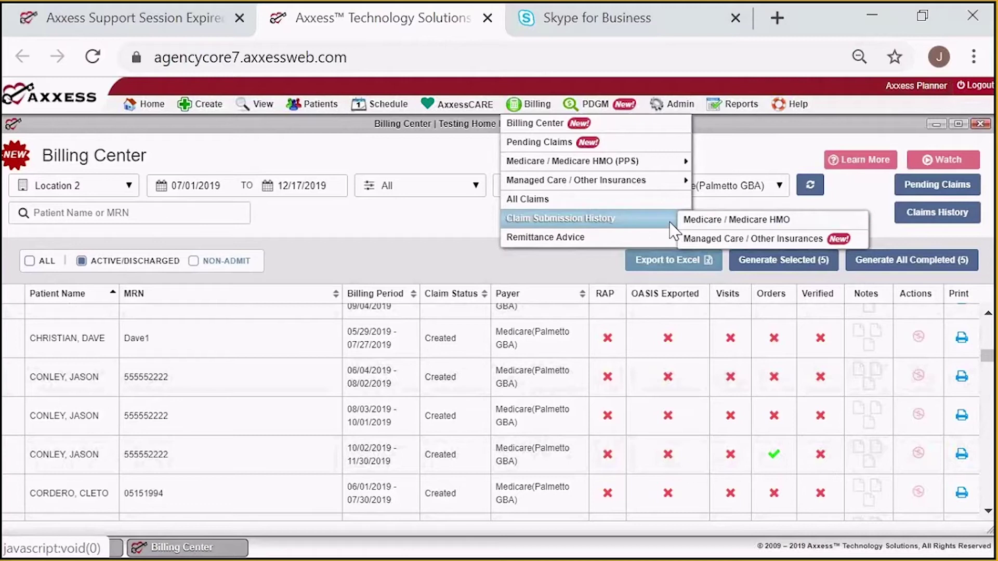
left_click(757, 221)
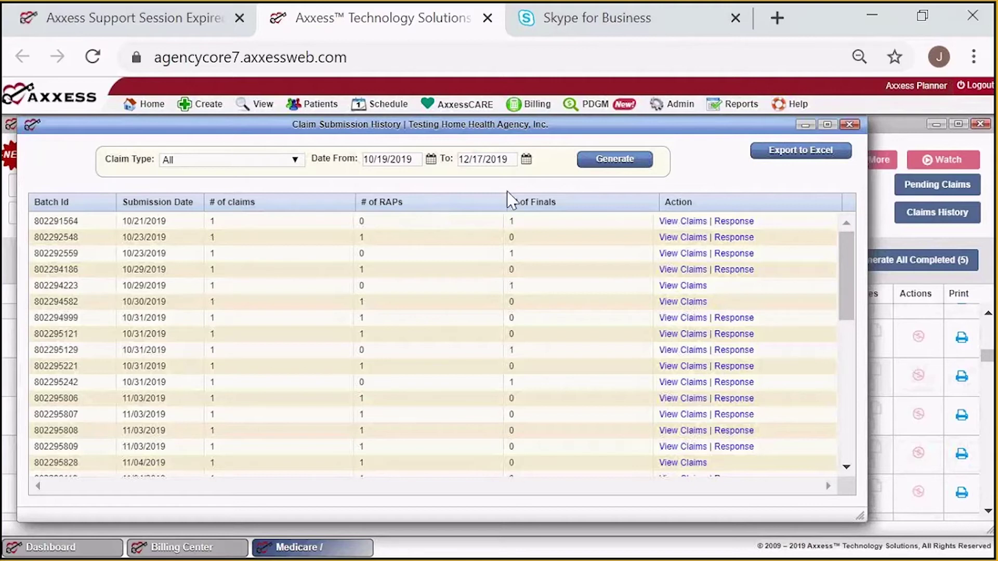
left_click(687, 223)
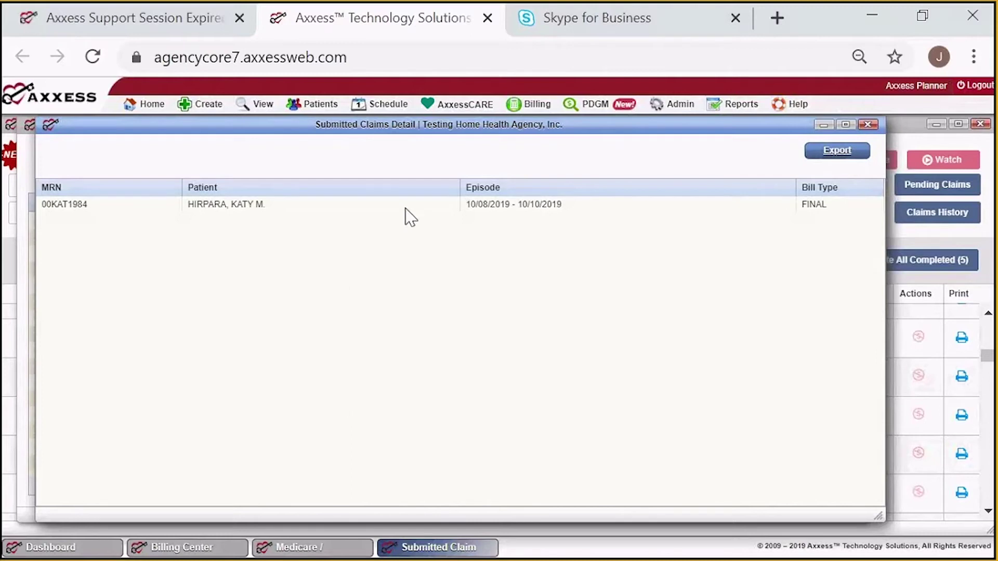
left_click(867, 125)
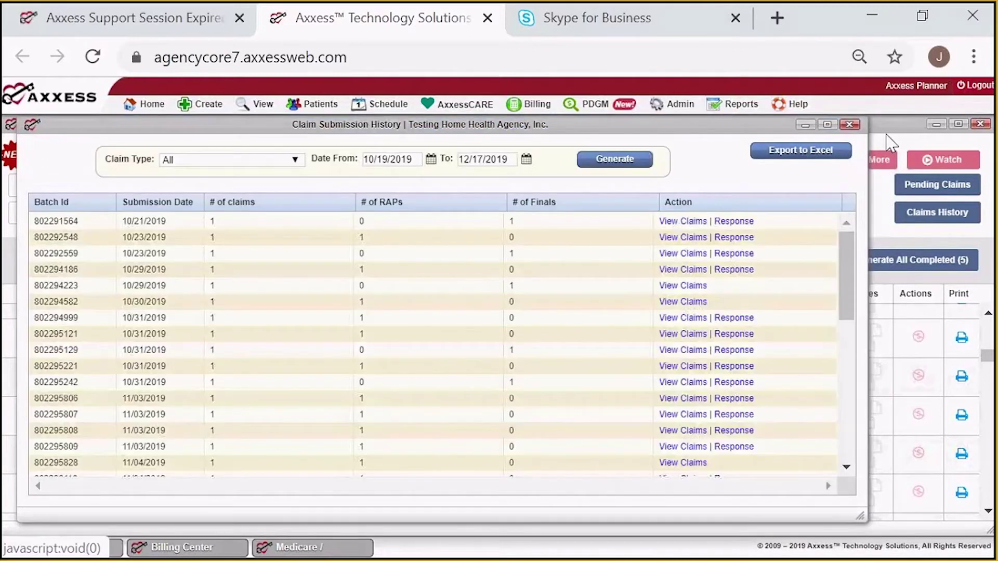
Read the claim response for the 10/21/2019 batch, look through the remaining batches, and close the submission history.
left_click(737, 223)
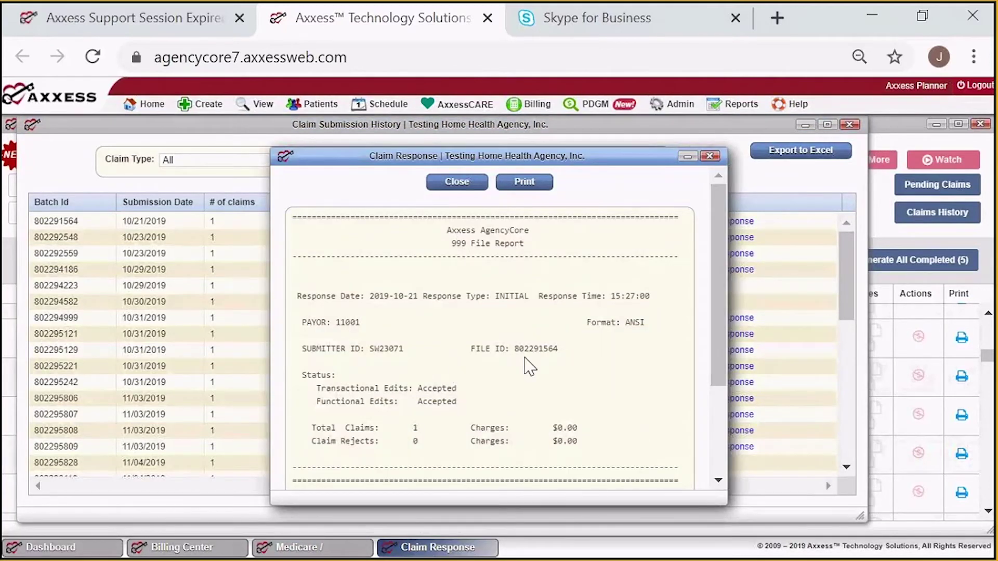
scroll(525, 357, "down", 3)
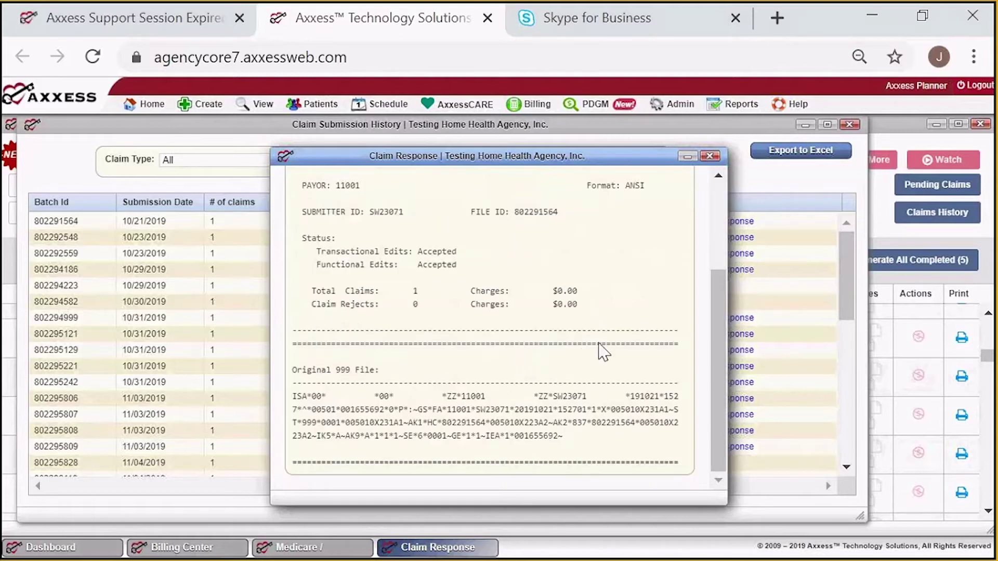
left_click(710, 156)
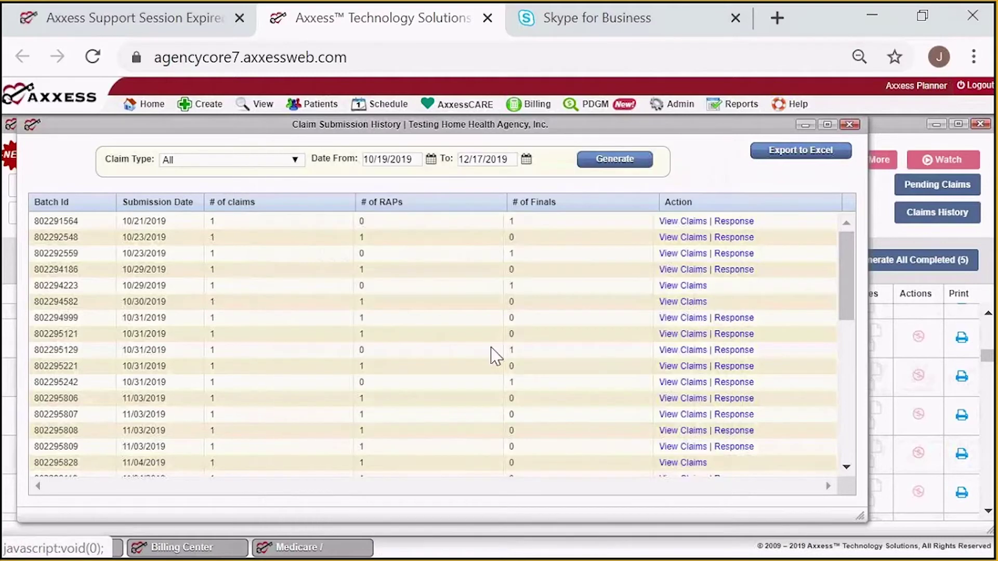
scroll(488, 391, "down", 8)
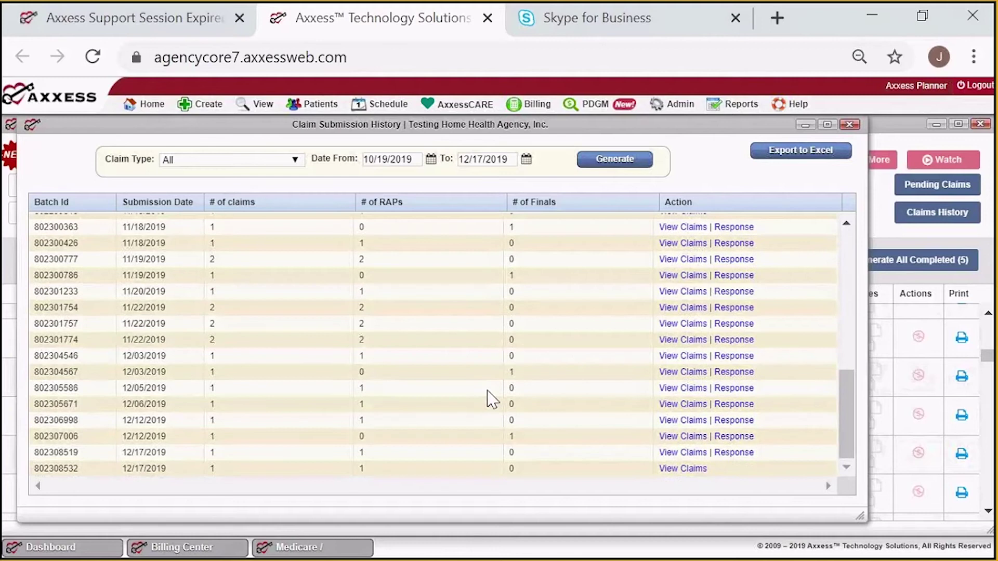
scroll(270, 325, "up", 10)
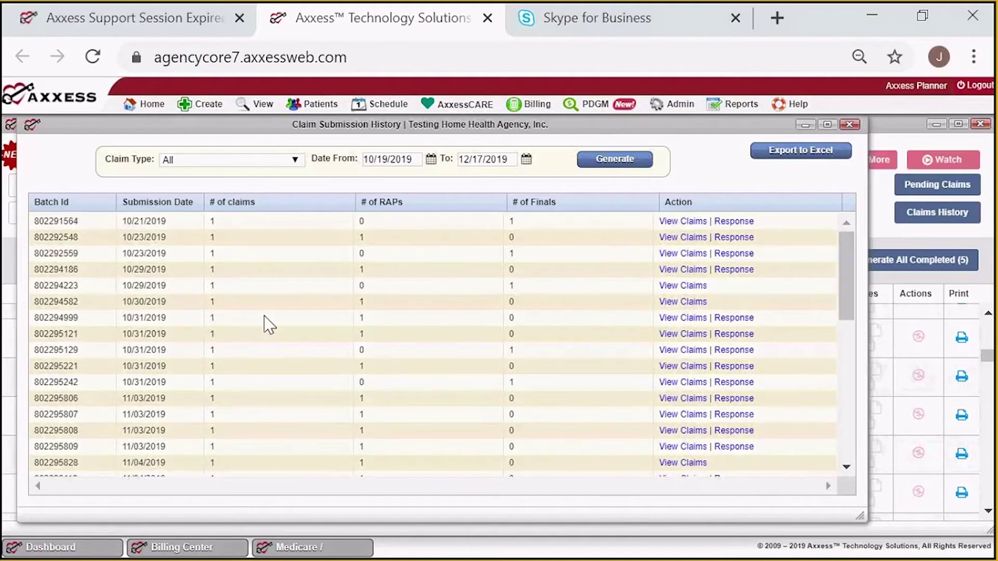
left_click(850, 126)
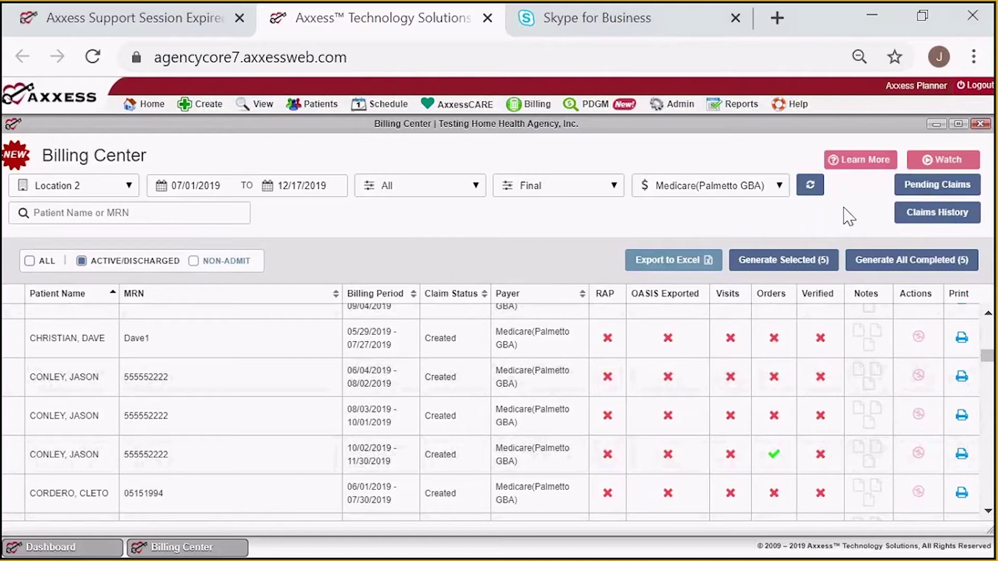
Open the pending claims, try bill status Processed as Primary in the first claim's payment/adjustment form, and exit without saving.
left_click(943, 193)
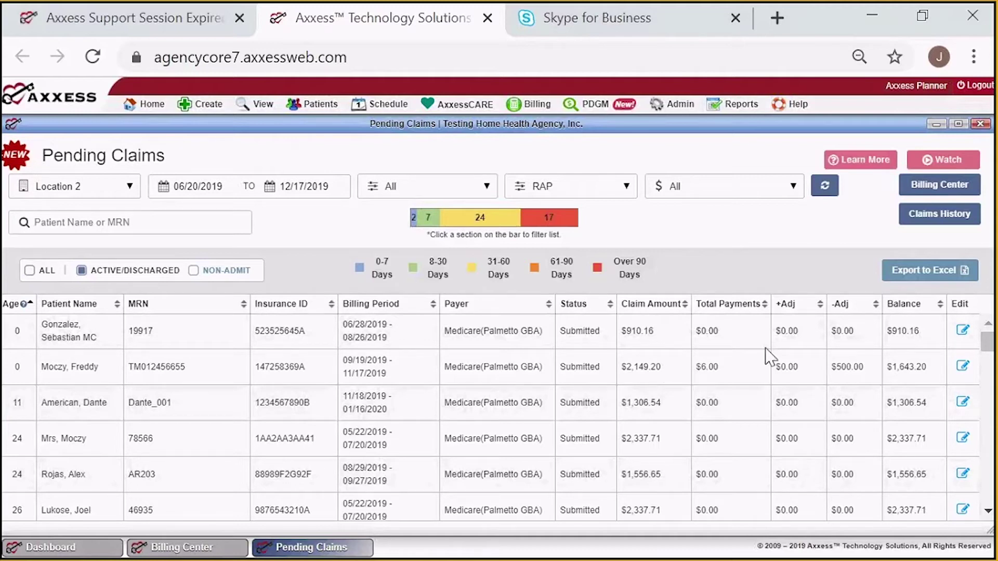
left_click(962, 333)
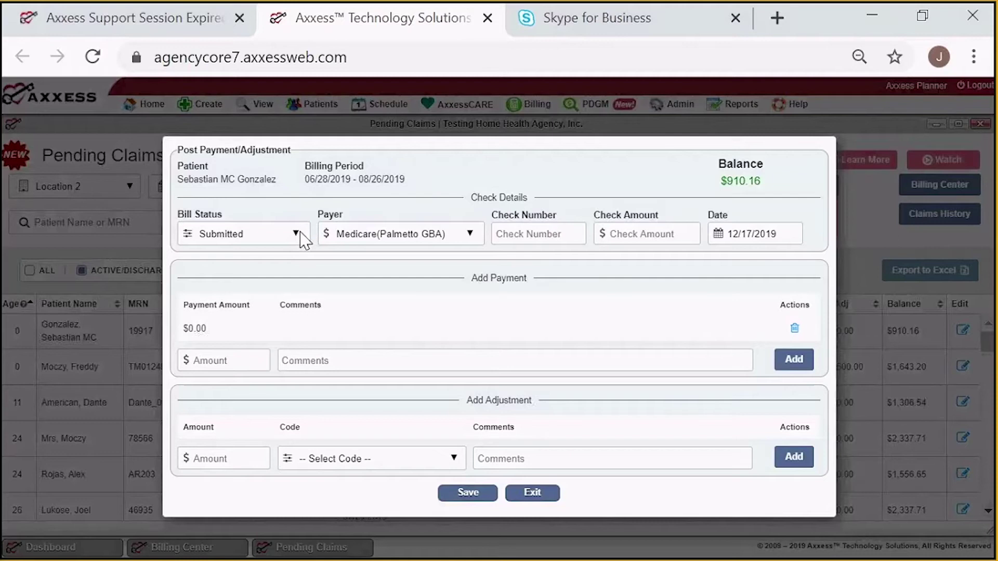
left_click(301, 237)
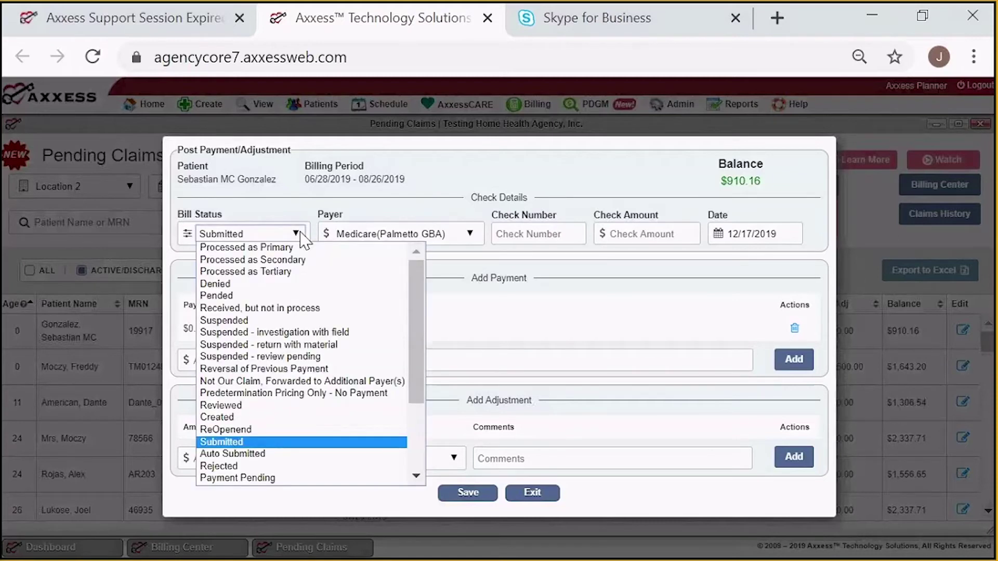
left_click(290, 248)
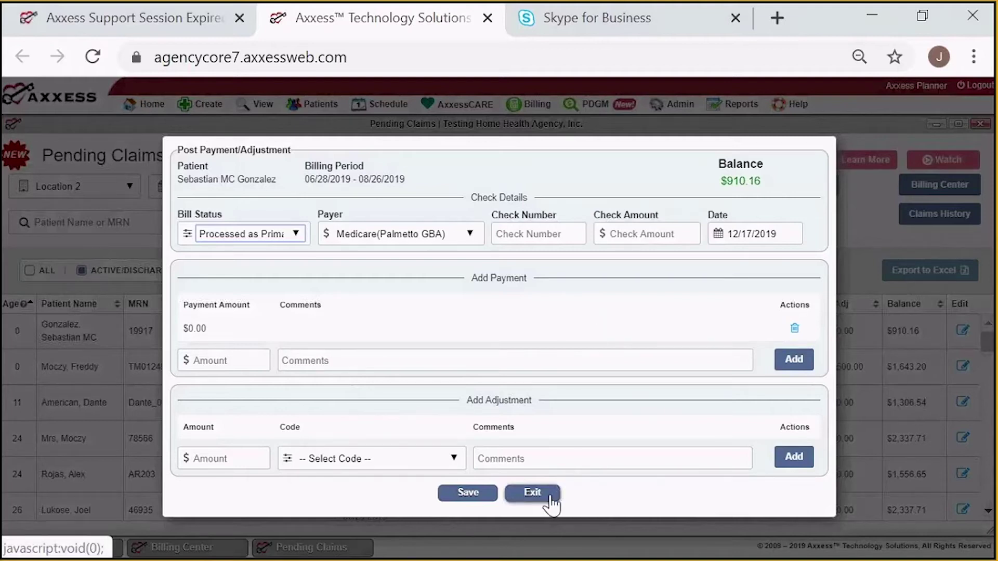
left_click(533, 493)
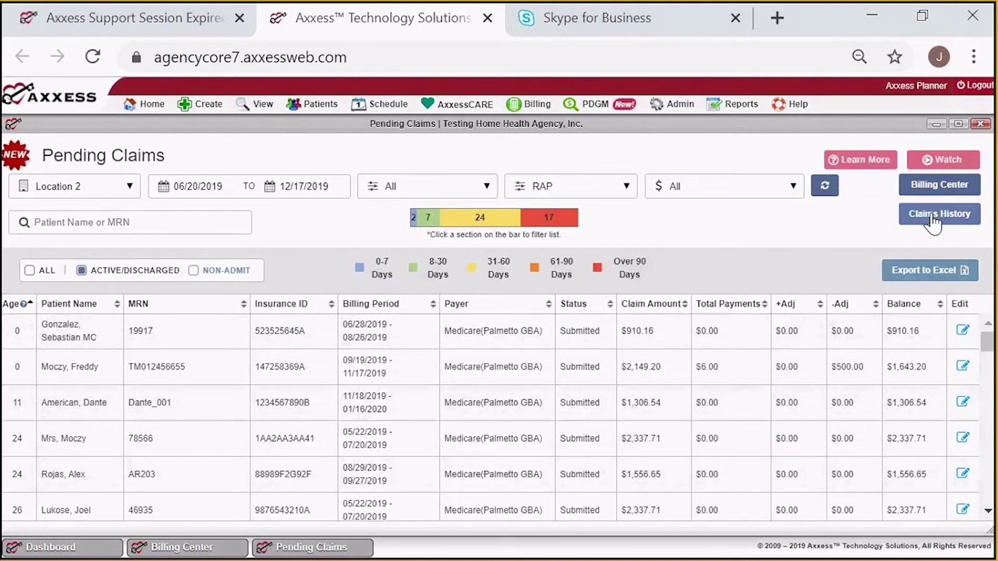
Open the claims history and set the patient list's status filter to All, keeping the branch at Location 2.
left_click(937, 218)
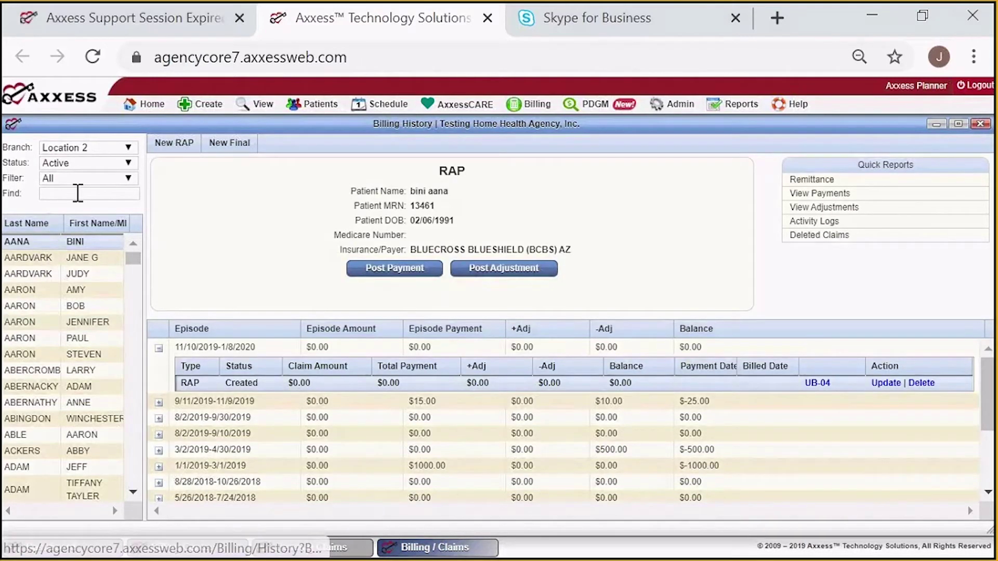
left_click(119, 151)
left_click(231, 208)
left_click(129, 162)
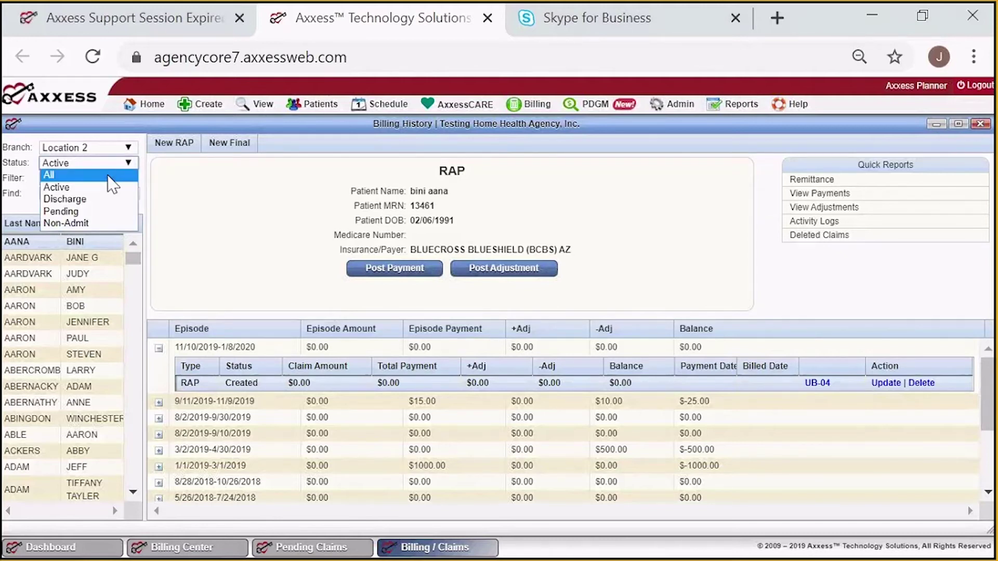
left_click(110, 176)
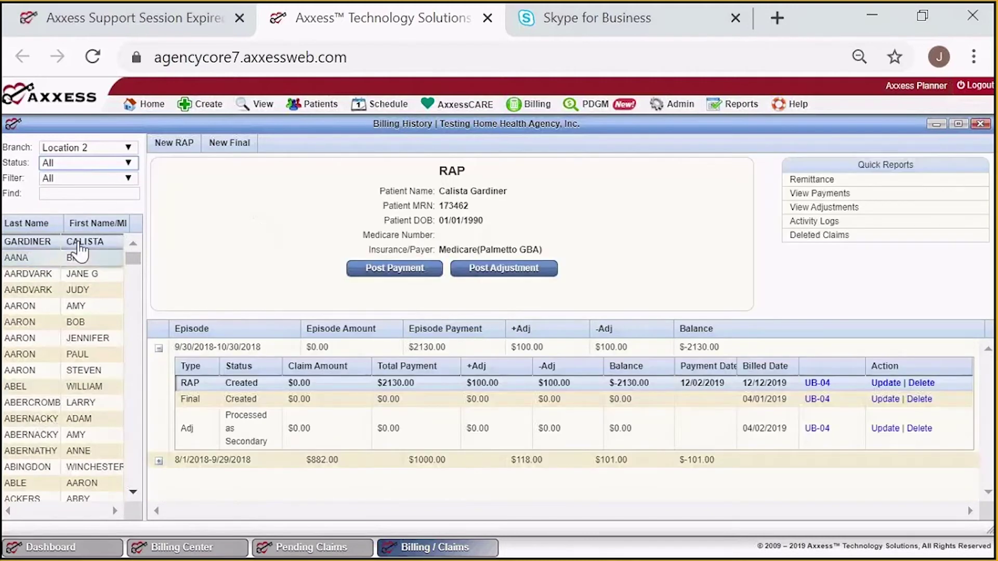
Search the patient list for "da" and clear the search.
left_click(118, 193)
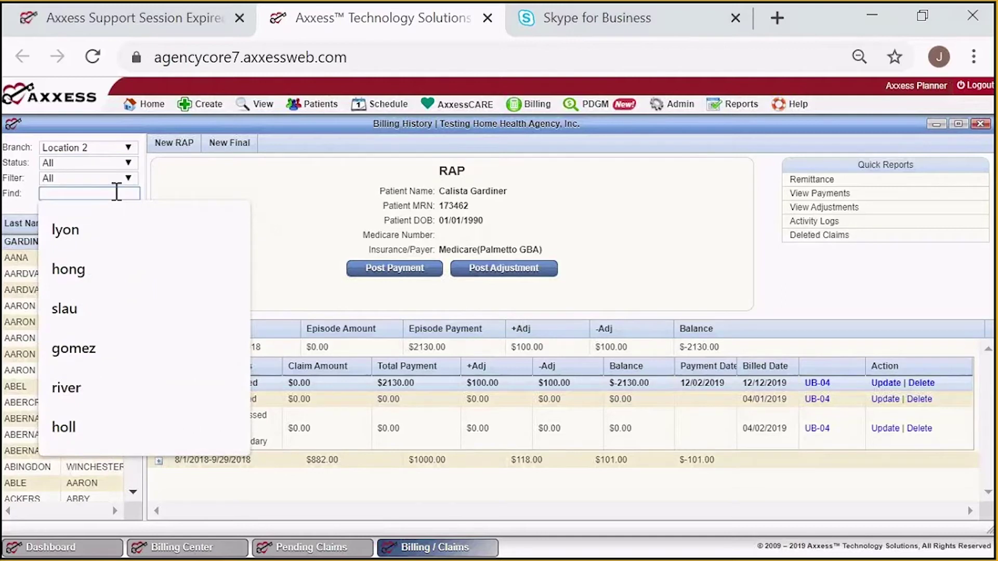
type("da")
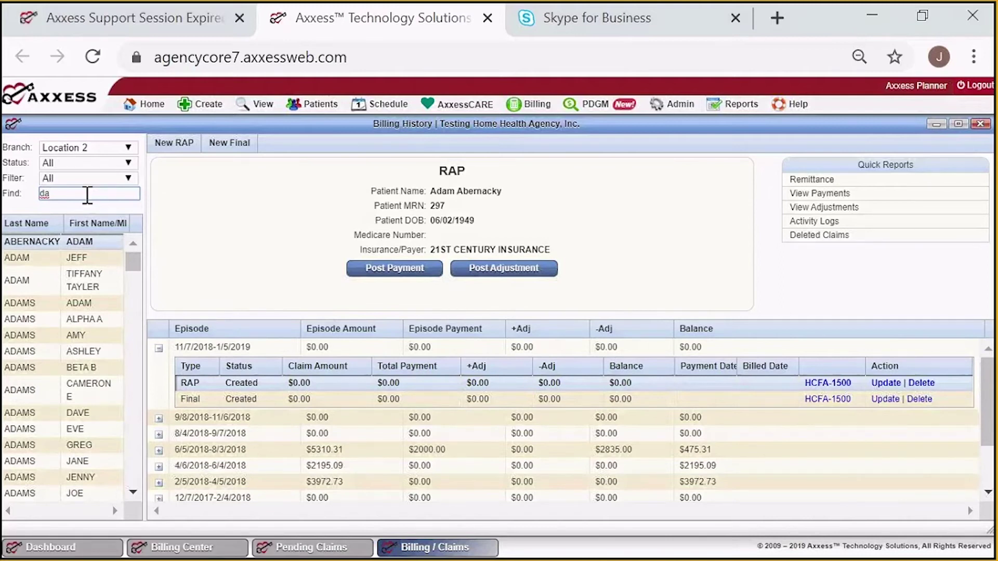
key("BackSpace")
key("BackSpace")
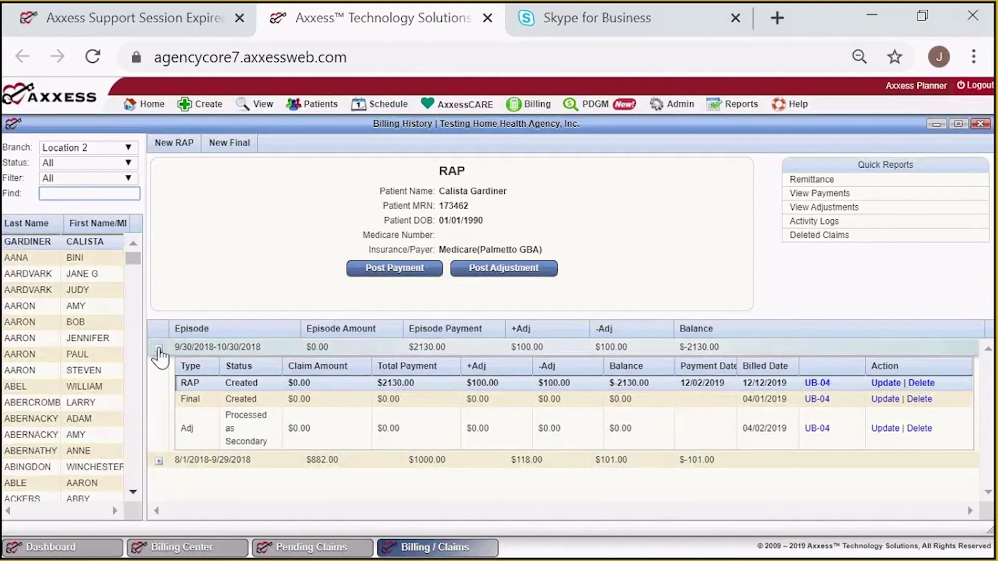
Examine the claims under the patient's 8/1/2018-9/29/2018 episode, and expand the 9/30/2018-10/30/2018 episode again.
left_click(159, 348)
left_click(159, 364)
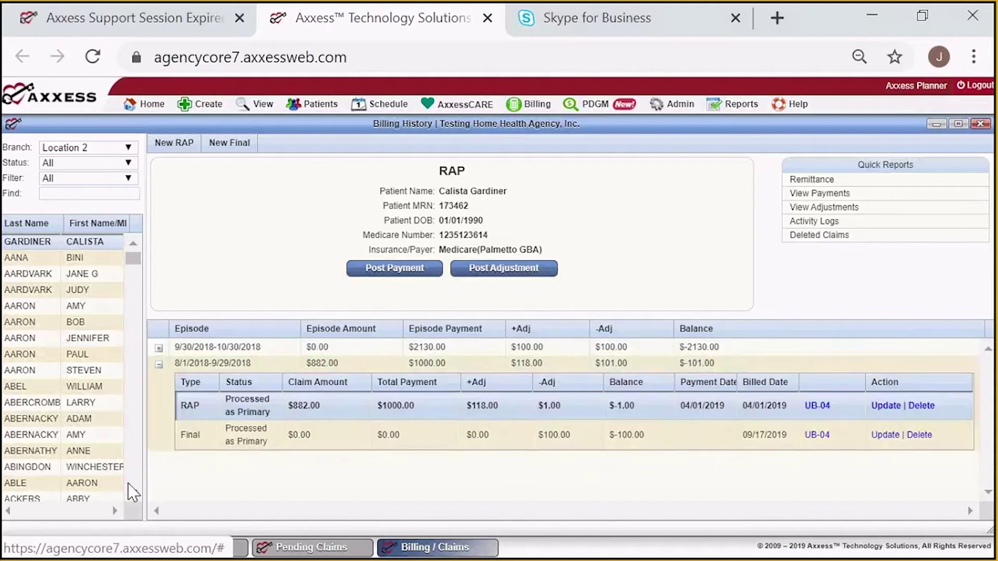
left_click(159, 364)
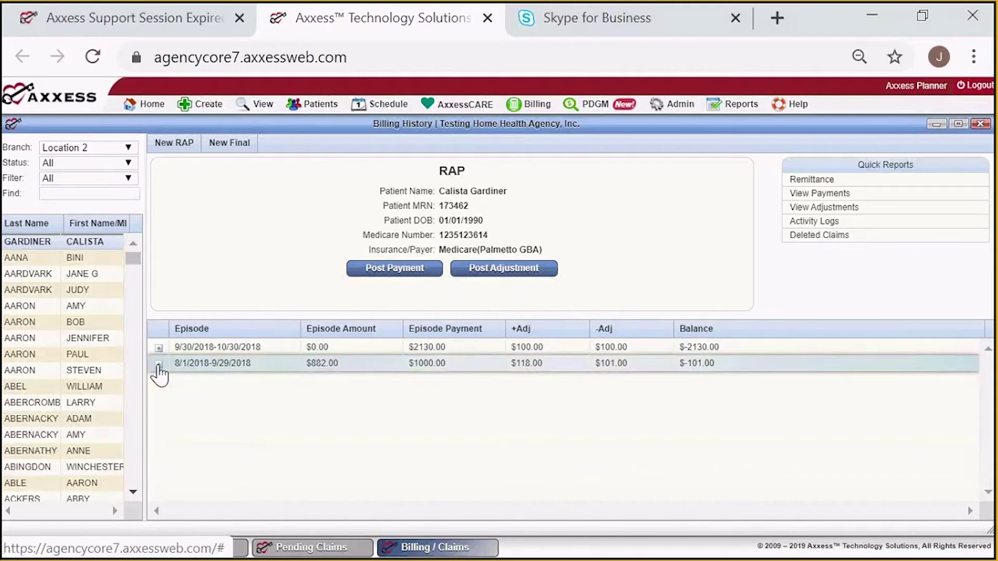
left_click(159, 348)
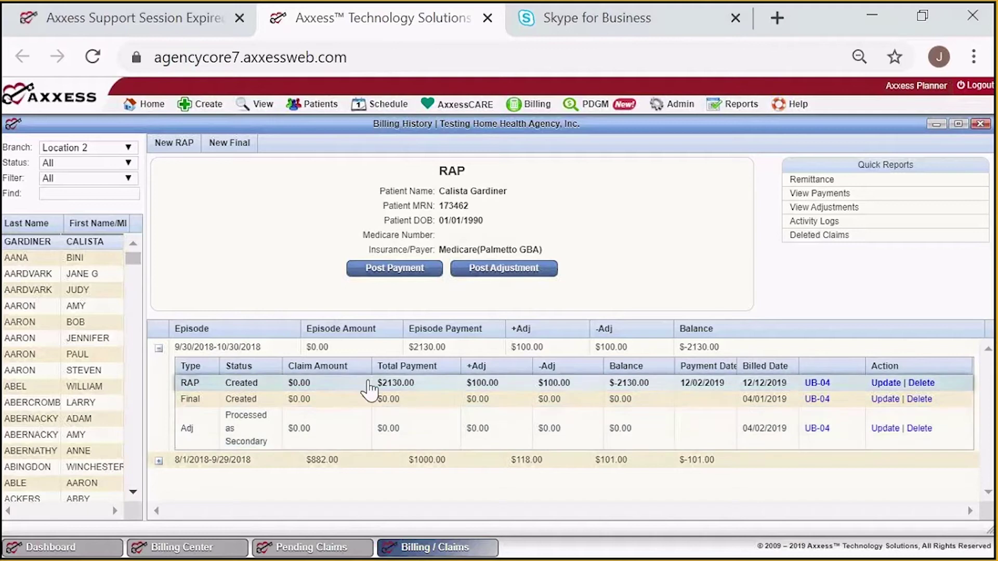
Select the RAP claim of the 9/30/2018-10/30/2018 episode, view its payment posting form, and exit without saving.
left_click(368, 382)
left_click(349, 385)
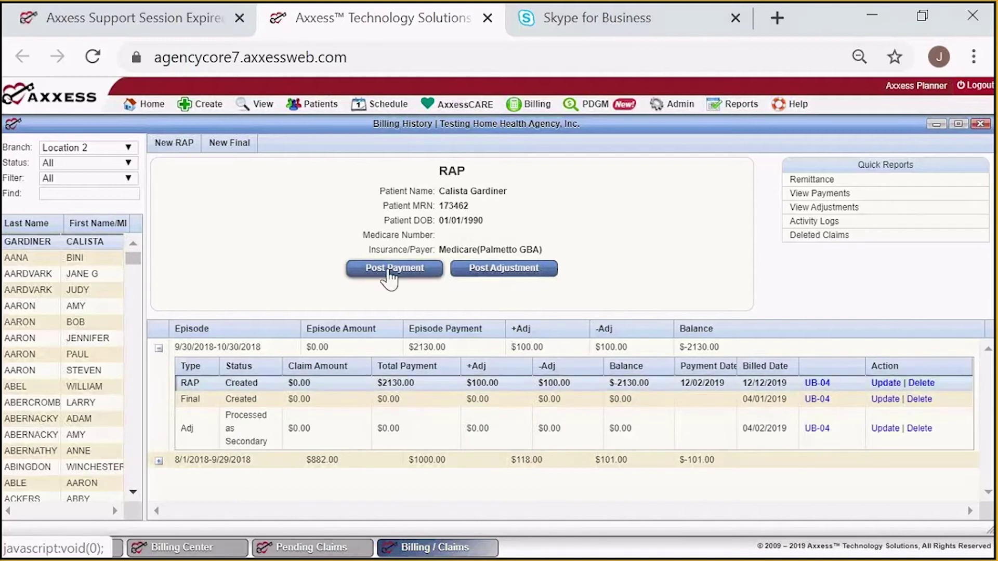
left_click(391, 268)
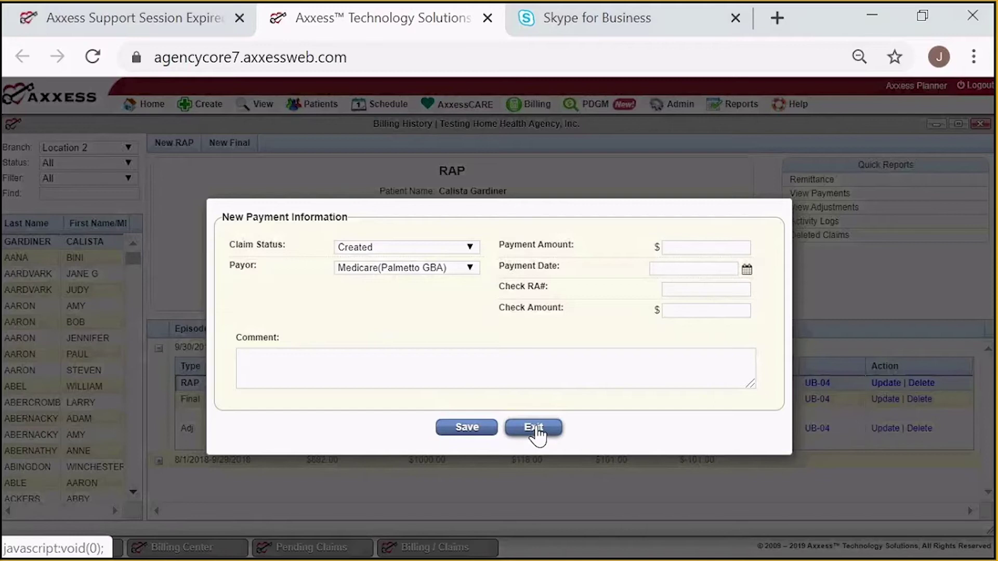
left_click(535, 429)
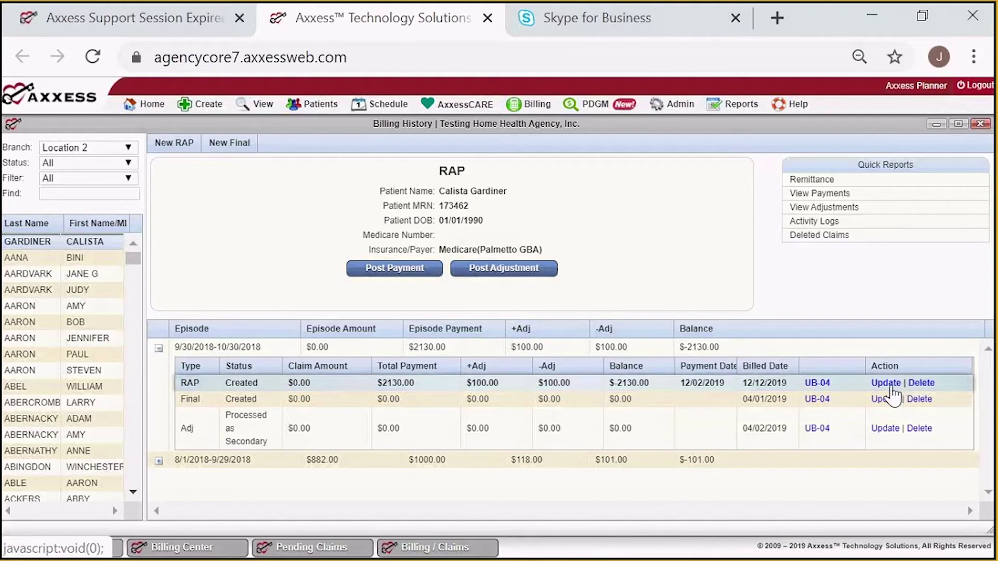
View the update form of the RAP claim and its claim status options, and exit without changing anything.
left_click(894, 387)
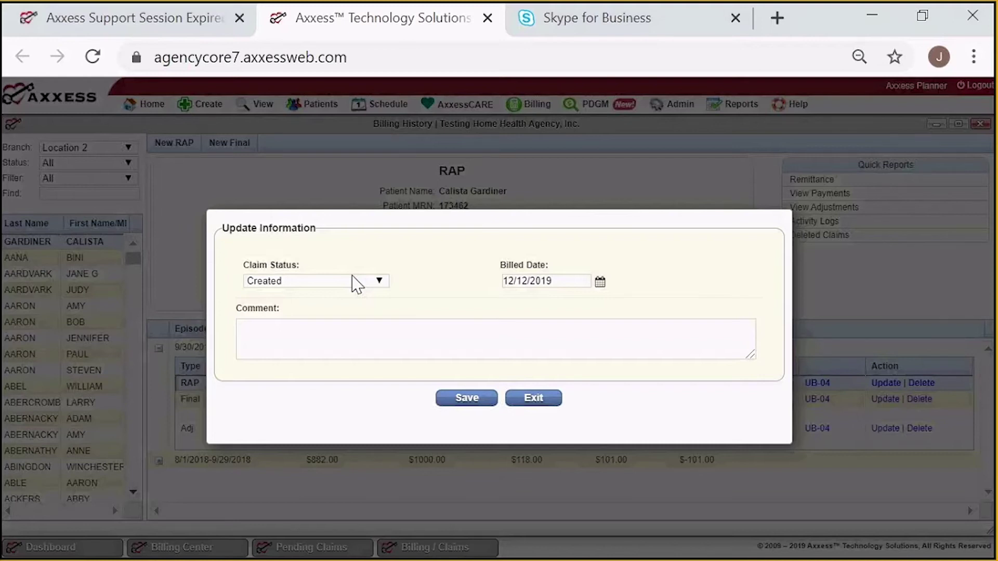
left_click(349, 284)
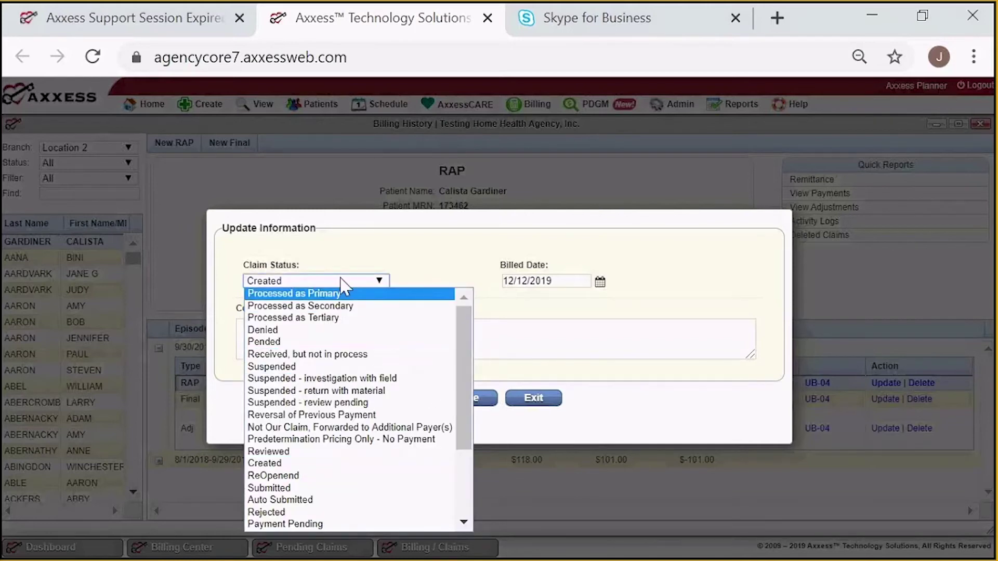
left_click(552, 402)
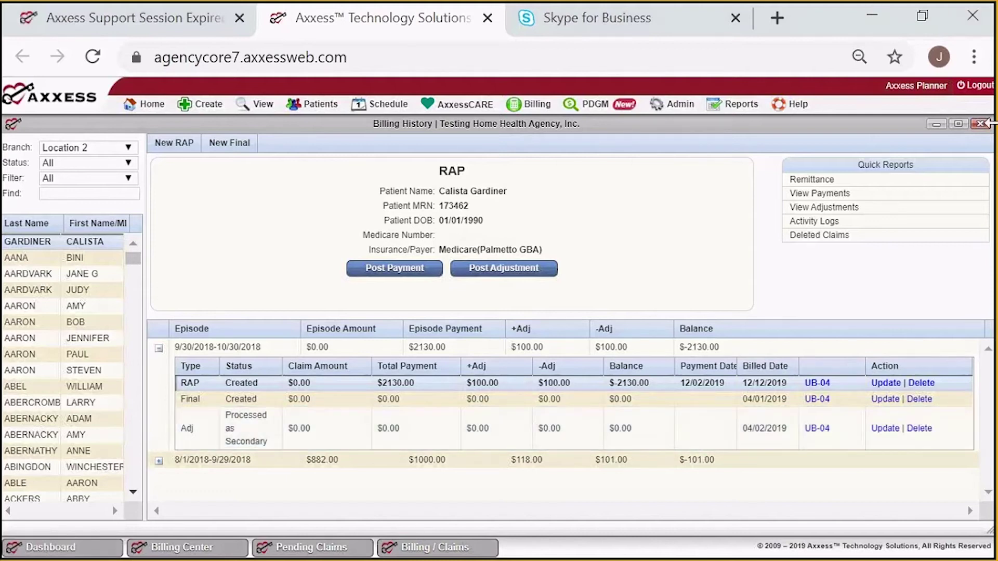
Delete the RAP claim of the 9/30/2018-10/30/2018 episode, entering "d" in the deletion form.
left_click(921, 383)
left_click(922, 384)
left_click(436, 321)
type("d")
left_click(432, 378)
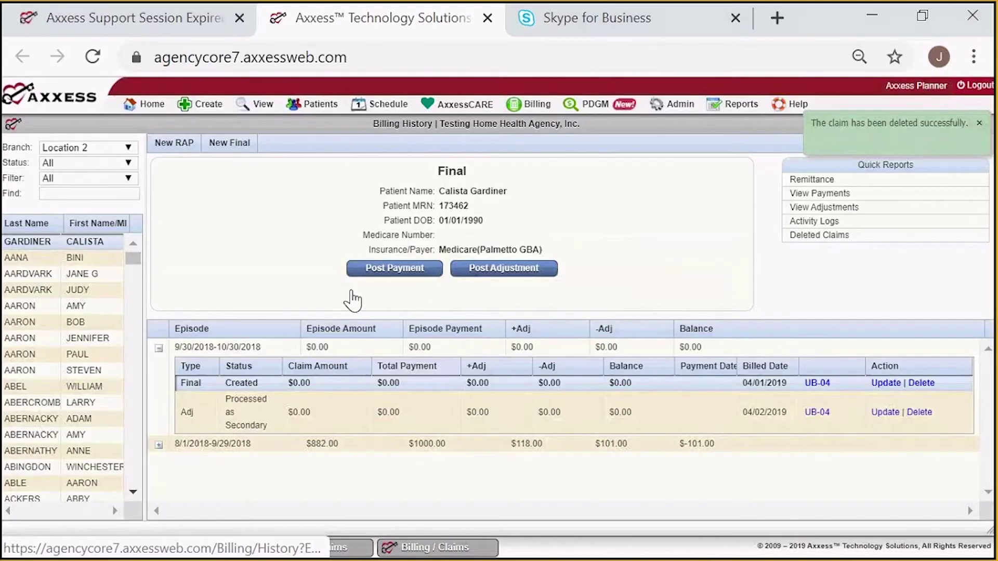
Add a new RAP claim for the patient's 09/30/2018-10/30/2018 episode and dismiss the notification.
left_click(167, 143)
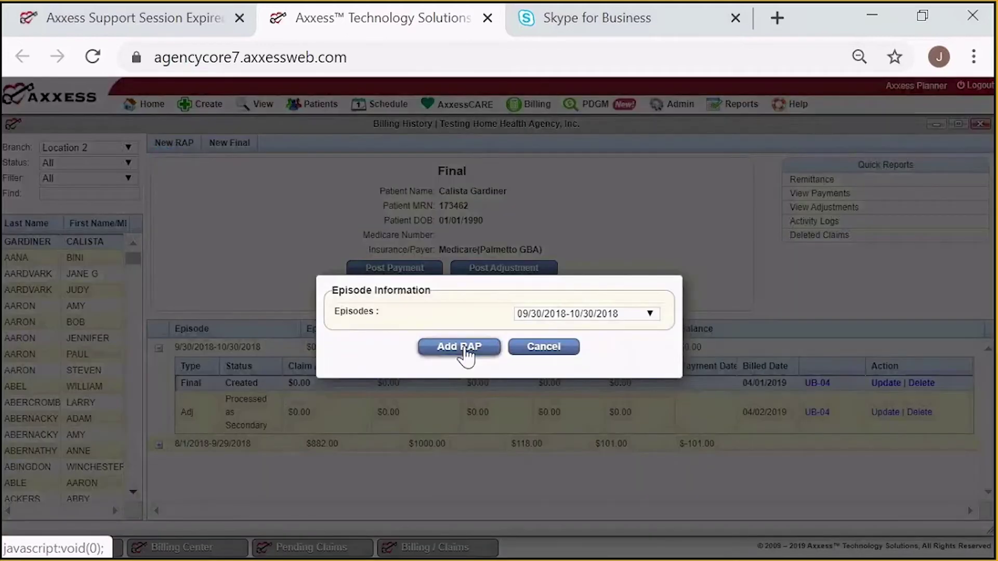
left_click(625, 321)
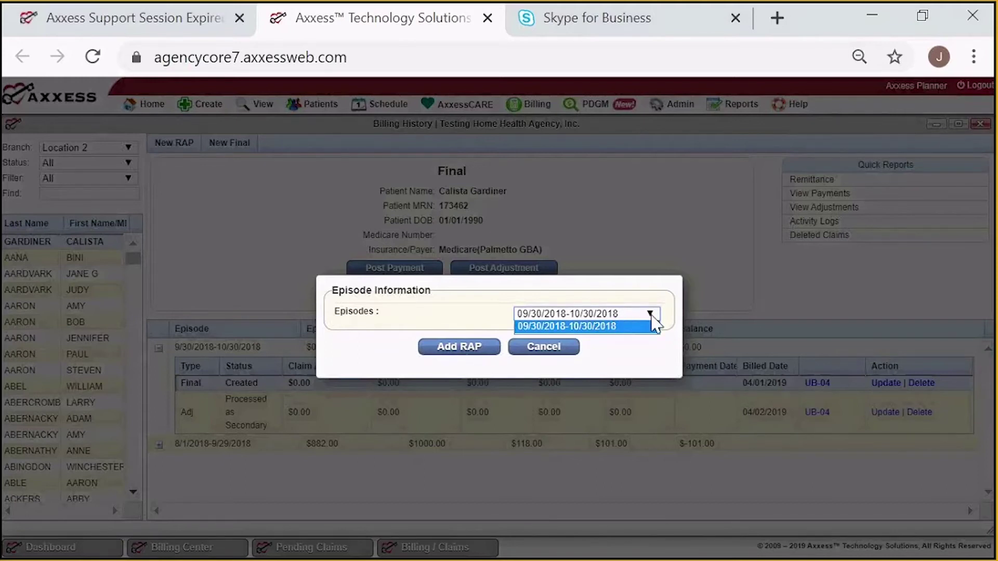
left_click(476, 350)
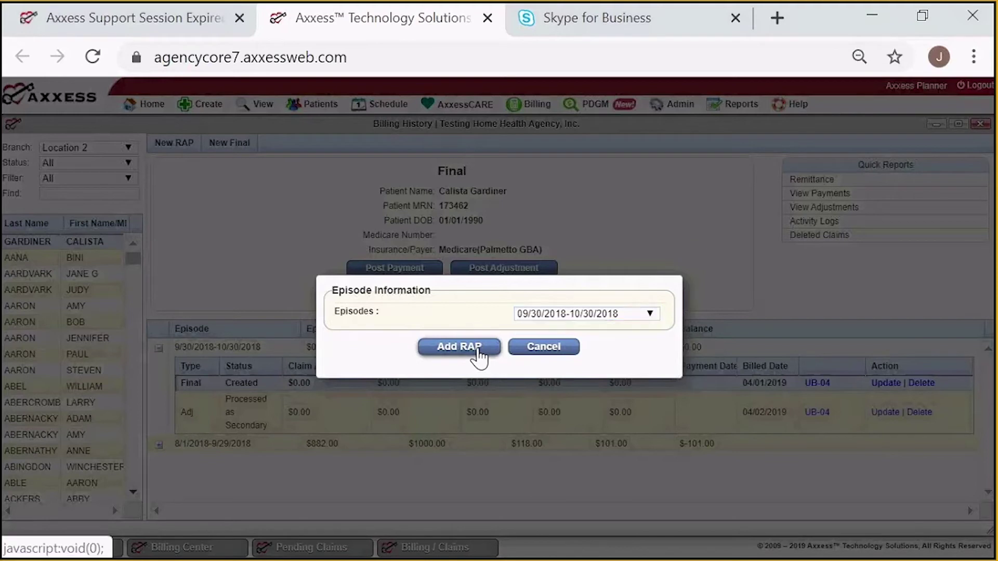
left_click(476, 349)
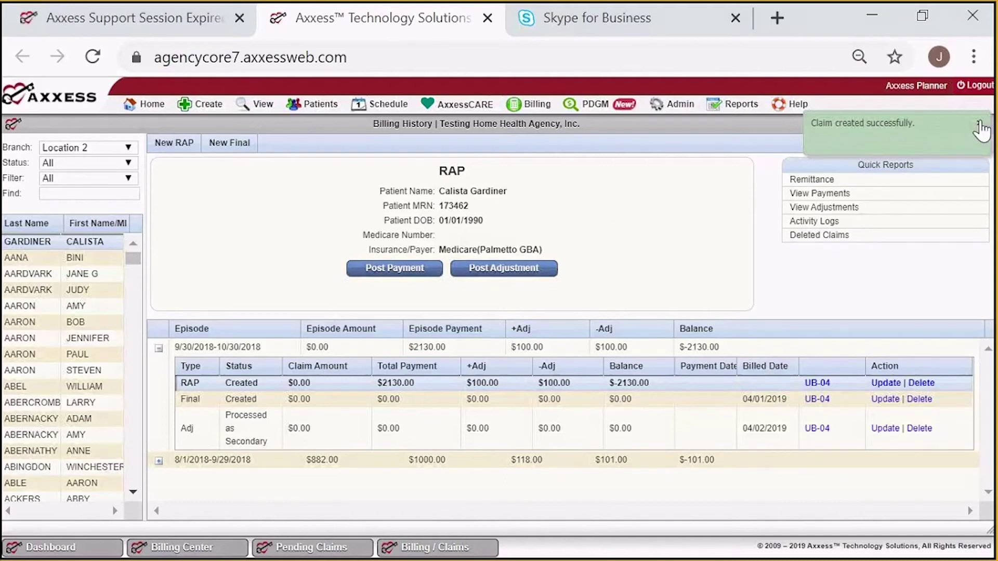
left_click(981, 129)
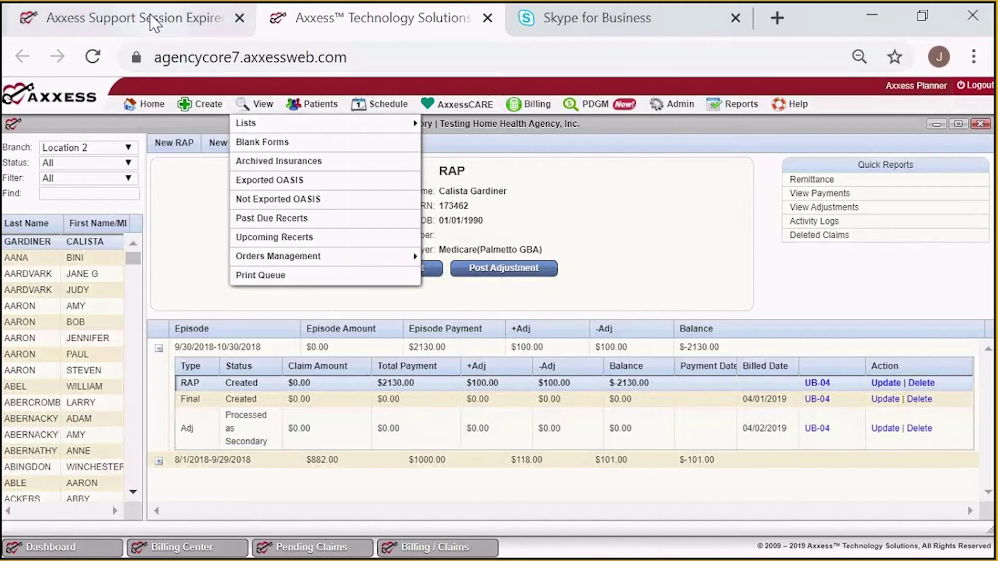
Sign back in to the expired Axxess Support session in the other browser tab and return to the billing history.
left_click(140, 32)
left_click(498, 346)
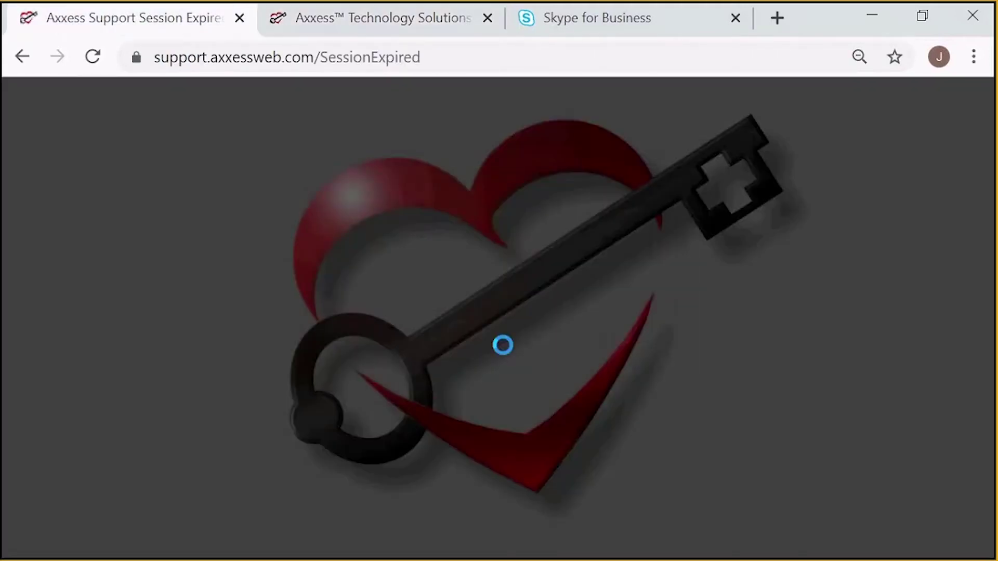
left_click(276, 429)
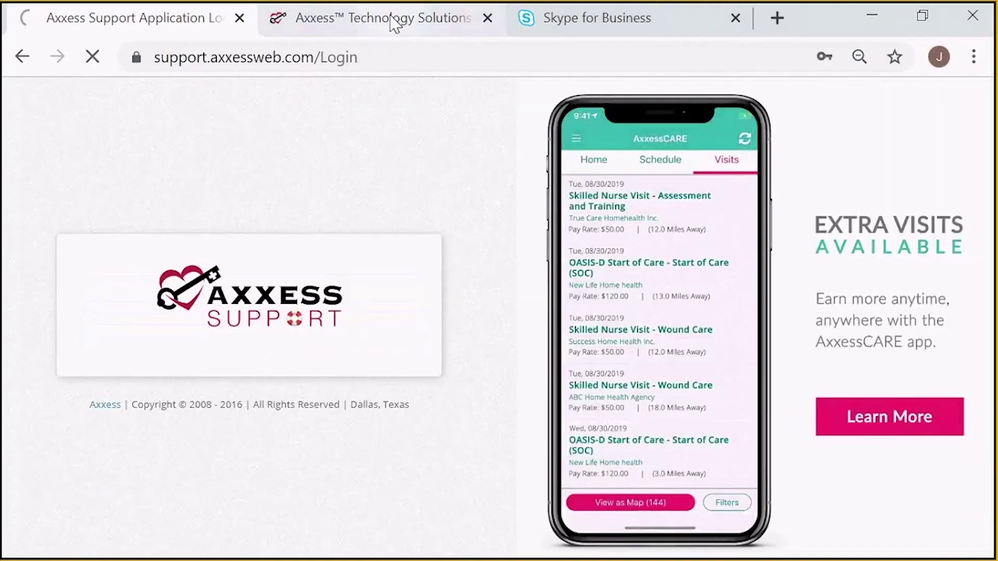
left_click(394, 24)
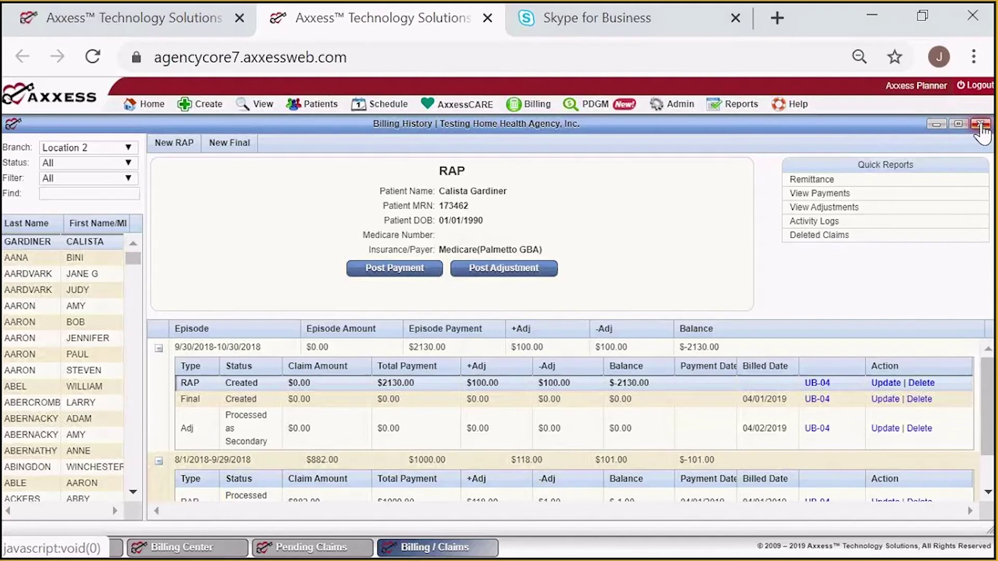
Leave the billing history for the Billing Center and filter its claims to RAP.
left_click(981, 126)
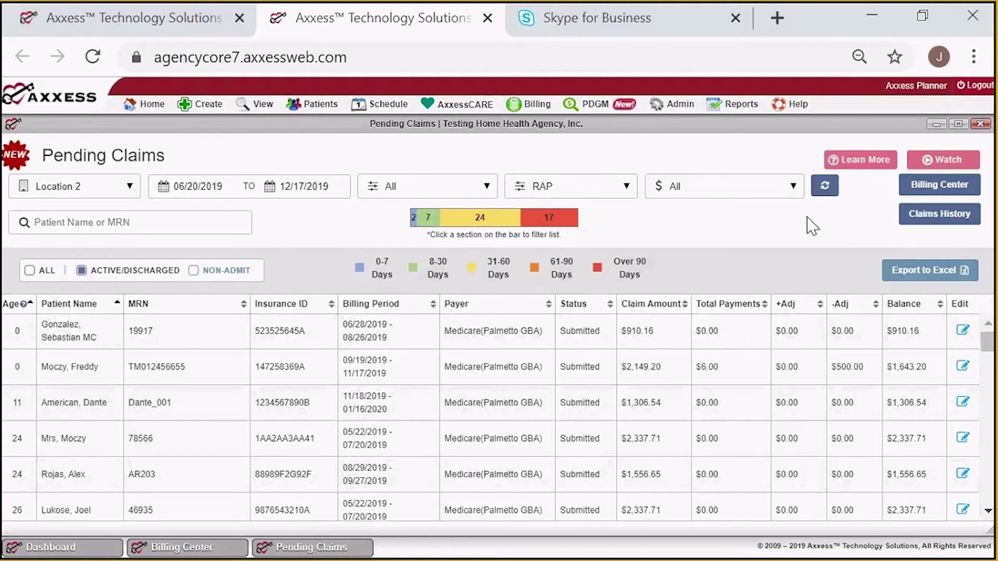
left_click(940, 186)
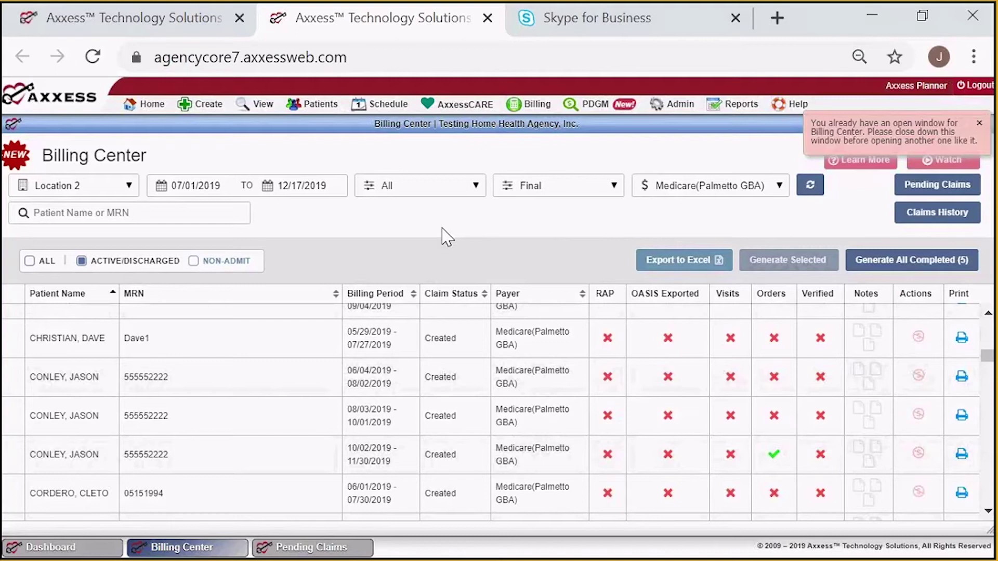
left_click(981, 128)
left_click(555, 192)
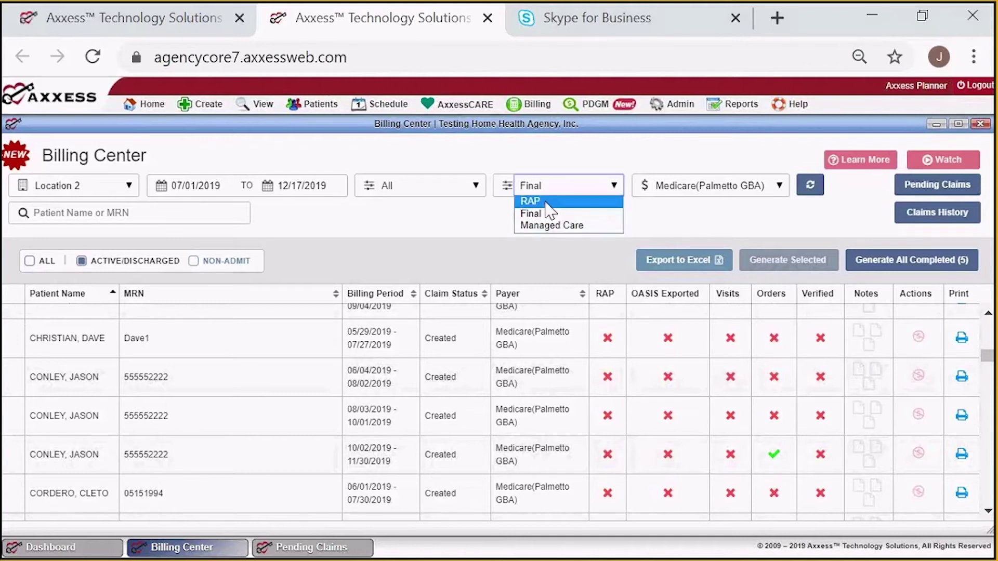
left_click(530, 201)
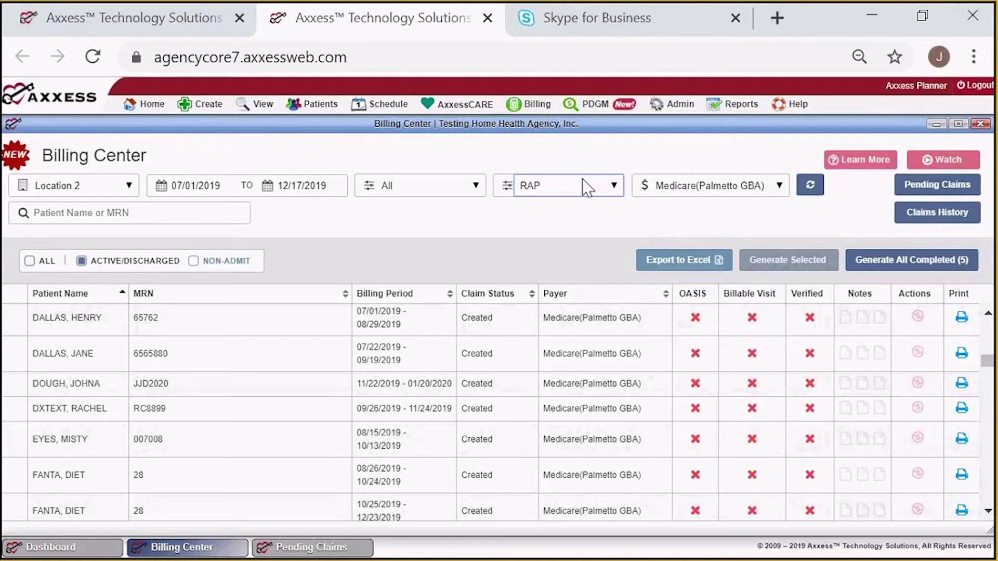
View the payer options in the Billing Center and set the claim type filter to Managed Care.
left_click(696, 186)
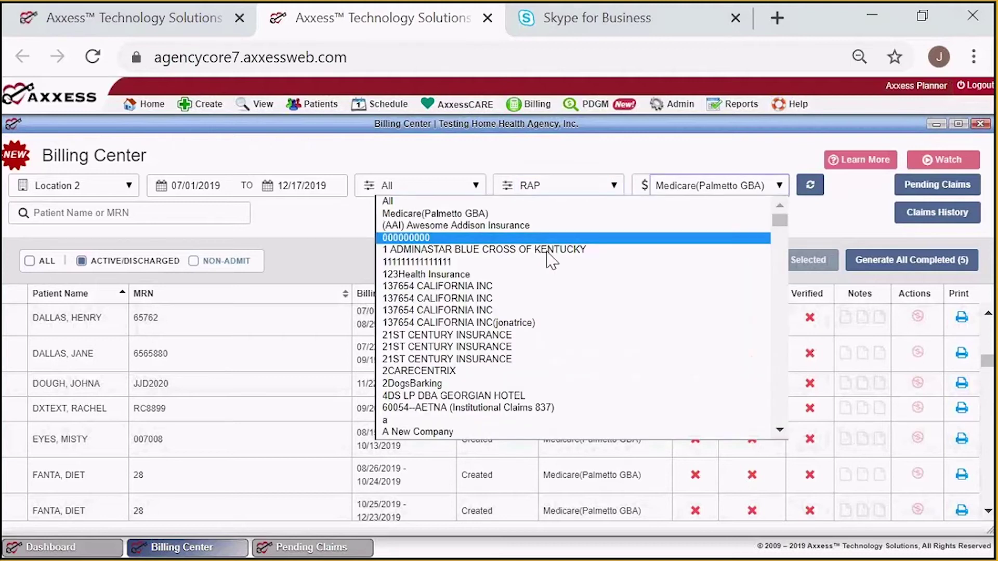
left_click(556, 225)
left_click(589, 192)
left_click(551, 214)
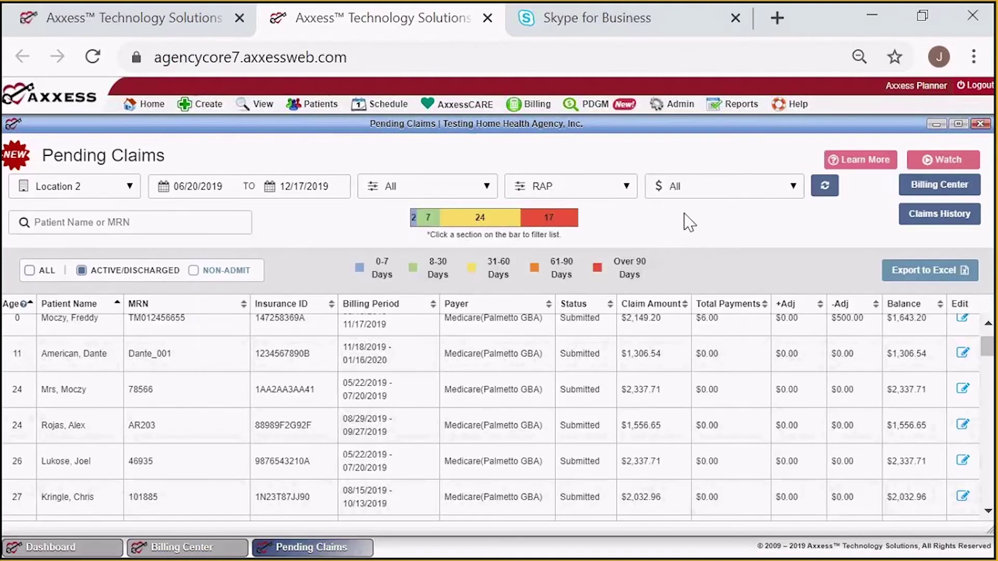
Filter the pending claims to the Managed Care type and the payer Candy.
left_click(608, 191)
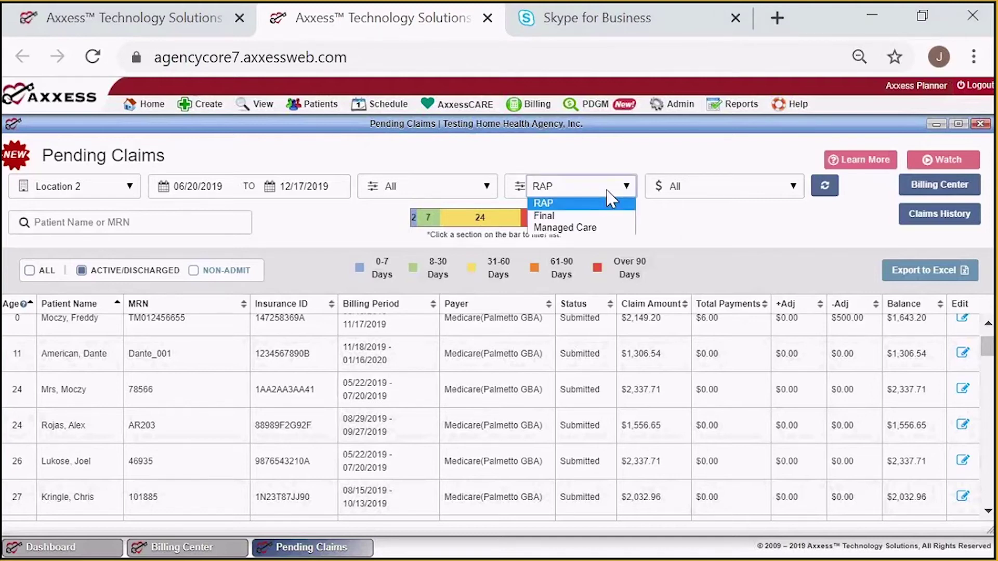
left_click(571, 228)
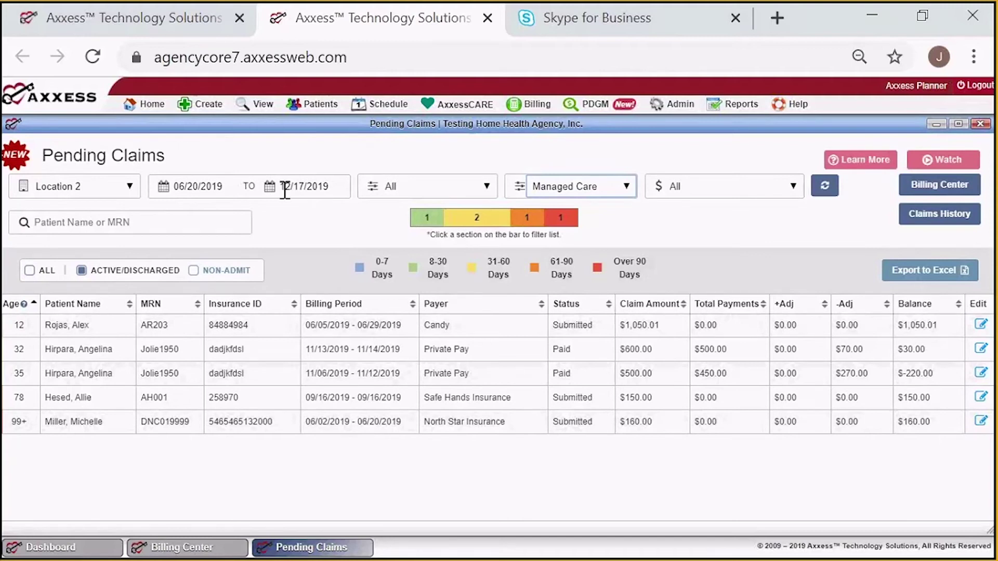
left_click(728, 186)
scroll(519, 270, "down", 5)
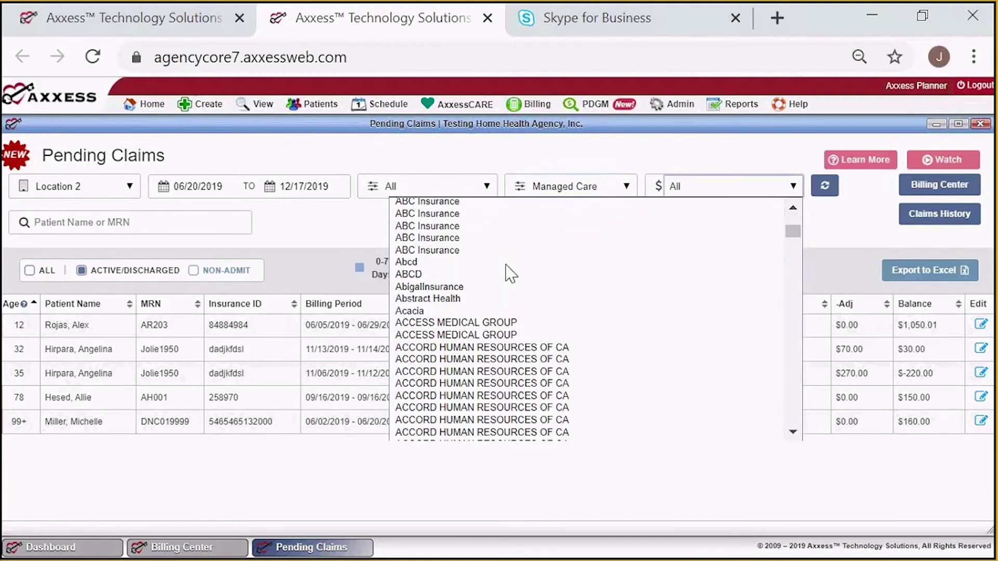
scroll(508, 272, "down", 5)
scroll(422, 275, "down", 10)
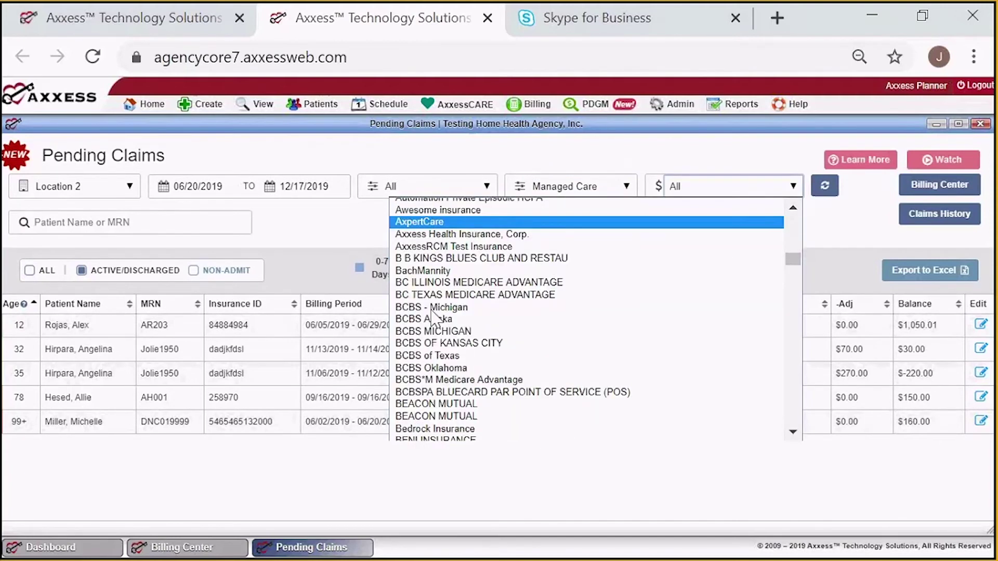
scroll(435, 319, "down", 6)
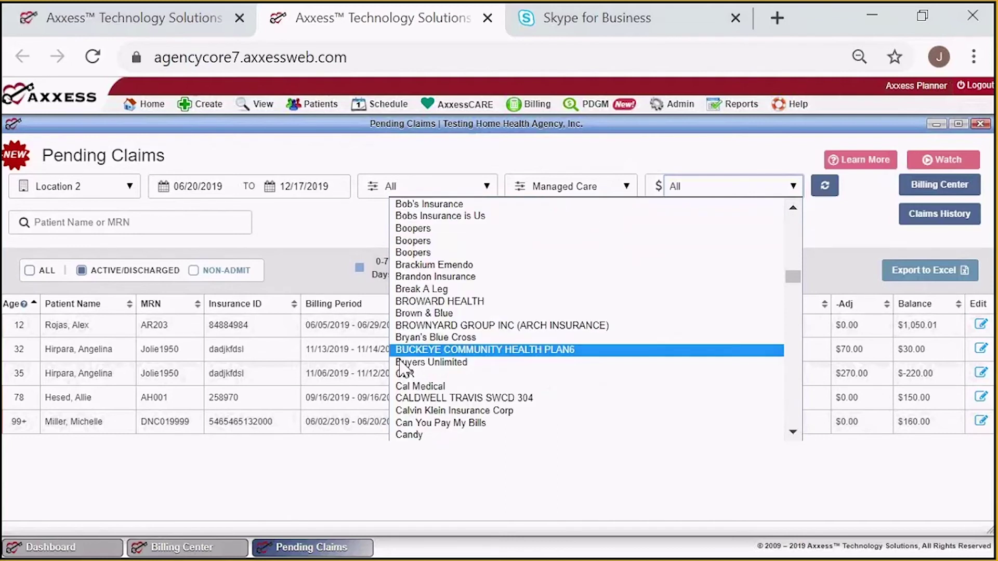
left_click(418, 436)
Create all managed care claims in the Billing Center for Location 2 and the Candy insurance, from 10/19/2019 to 12/17/2019.
left_click(941, 186)
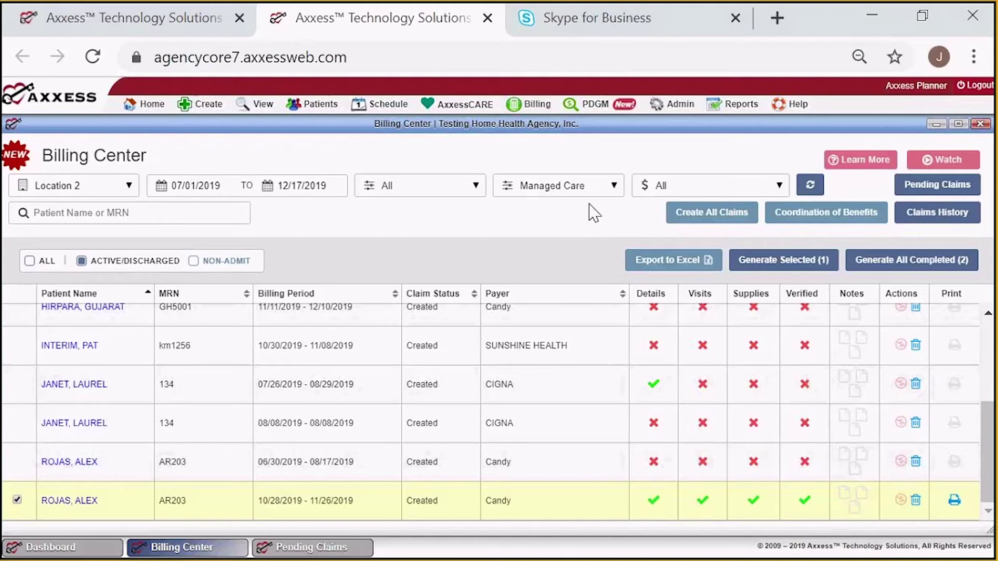
left_click(717, 214)
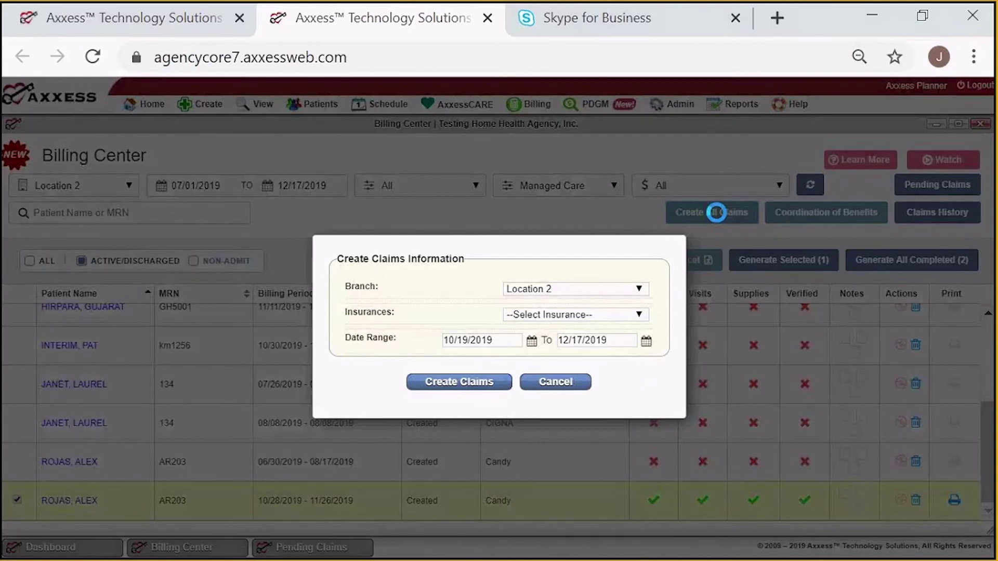
left_click(600, 316)
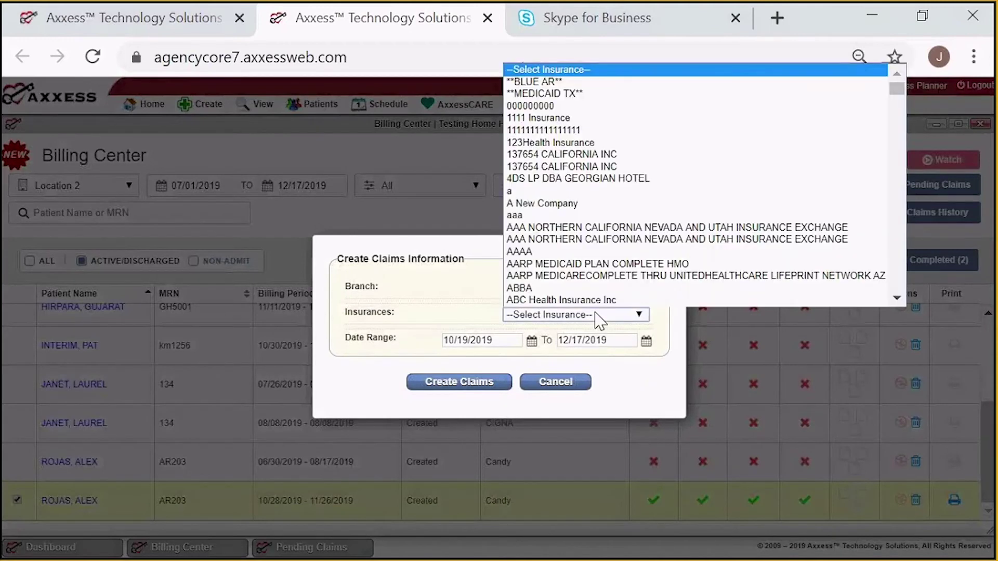
scroll(616, 191, "down", 10)
scroll(617, 192, "down", 5)
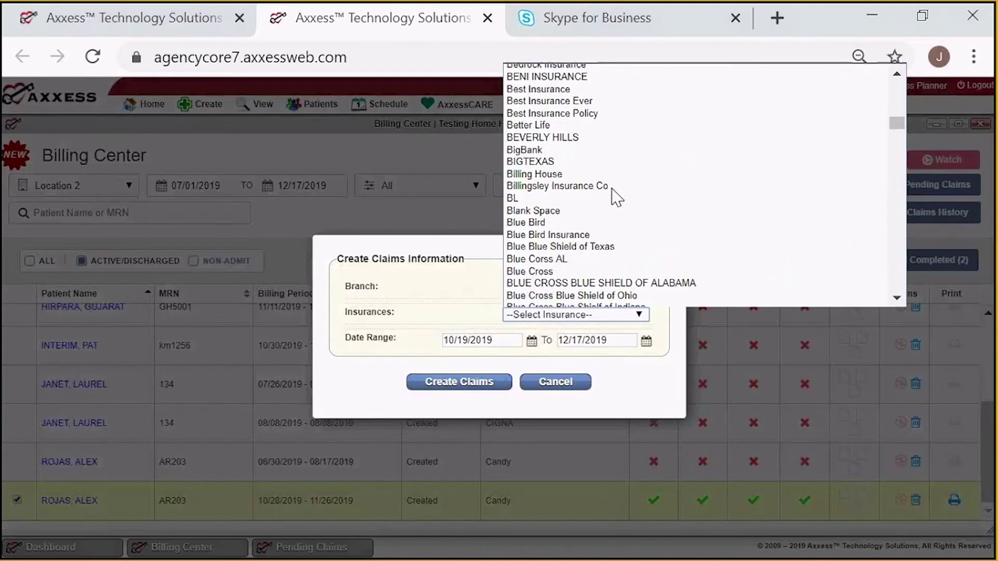
scroll(615, 198, "down", 5)
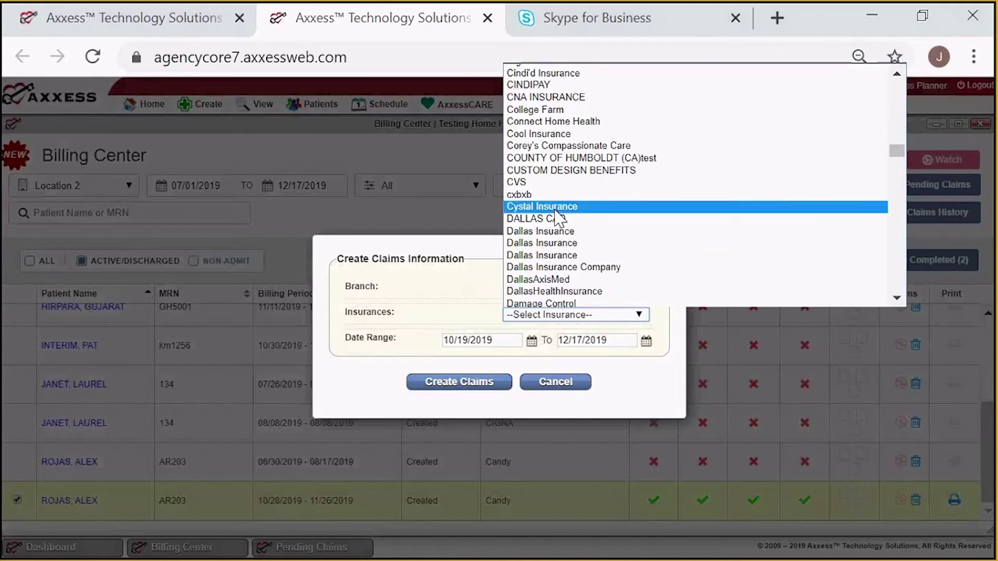
scroll(573, 197, "up", 5)
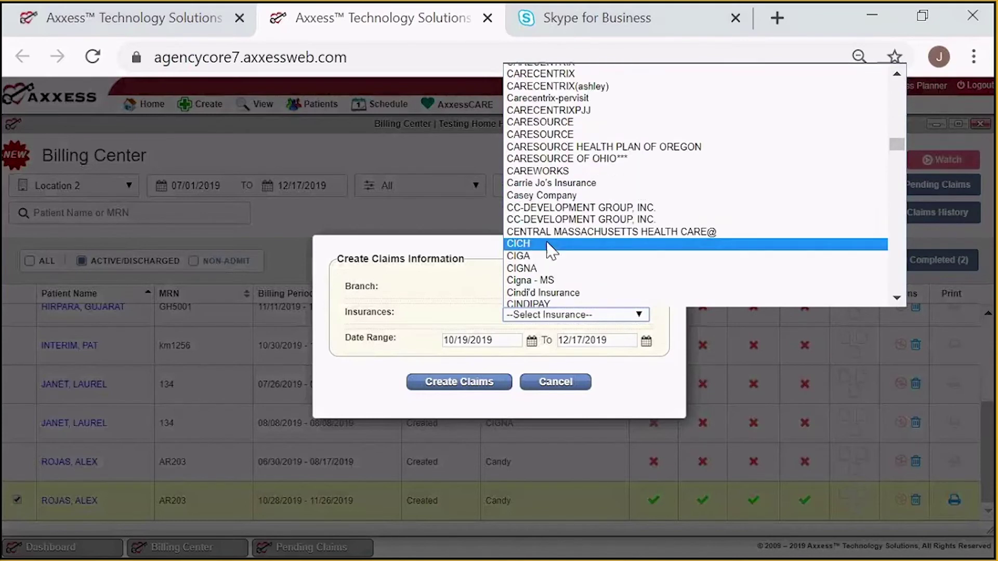
scroll(540, 262, "up", 5)
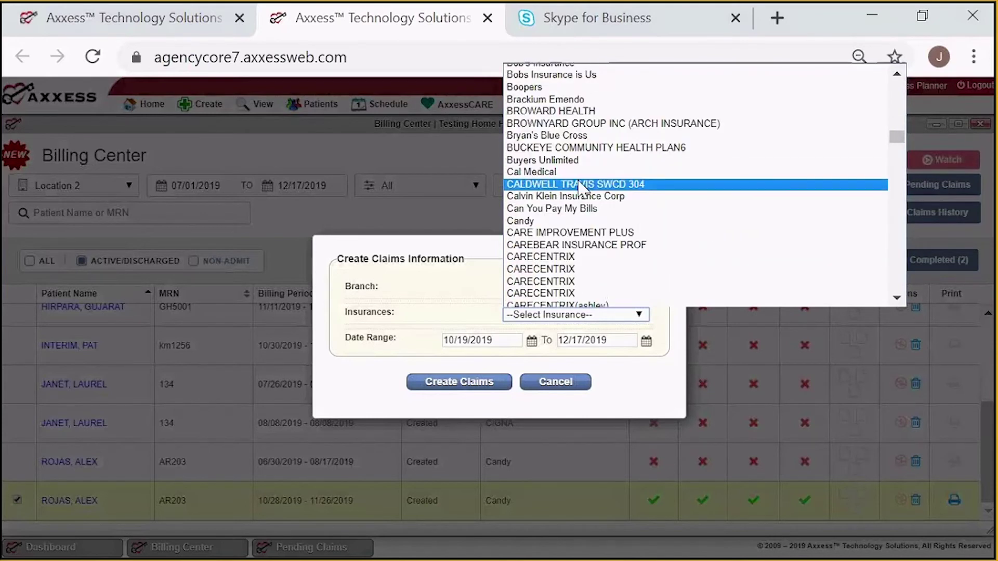
left_click(541, 221)
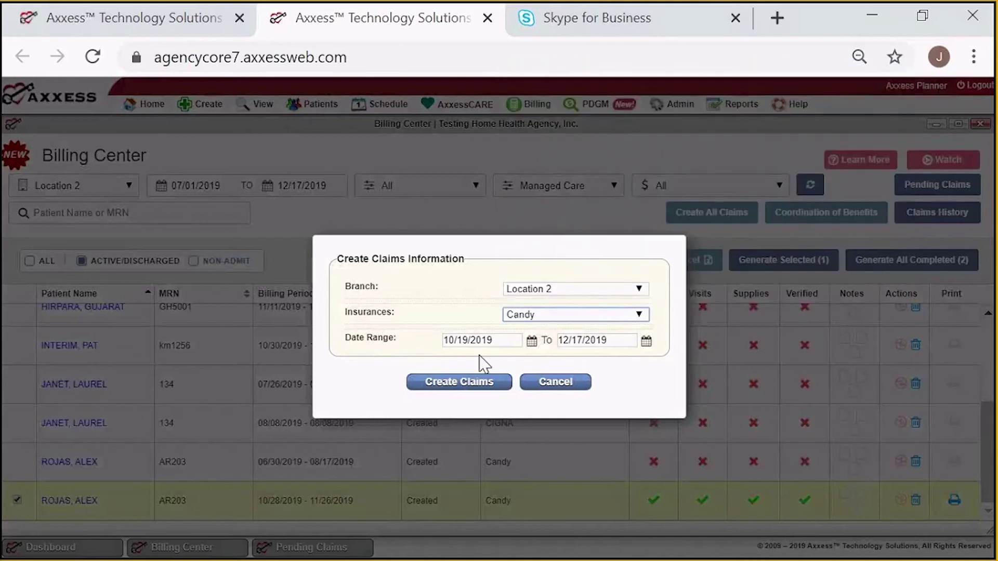
left_click(474, 384)
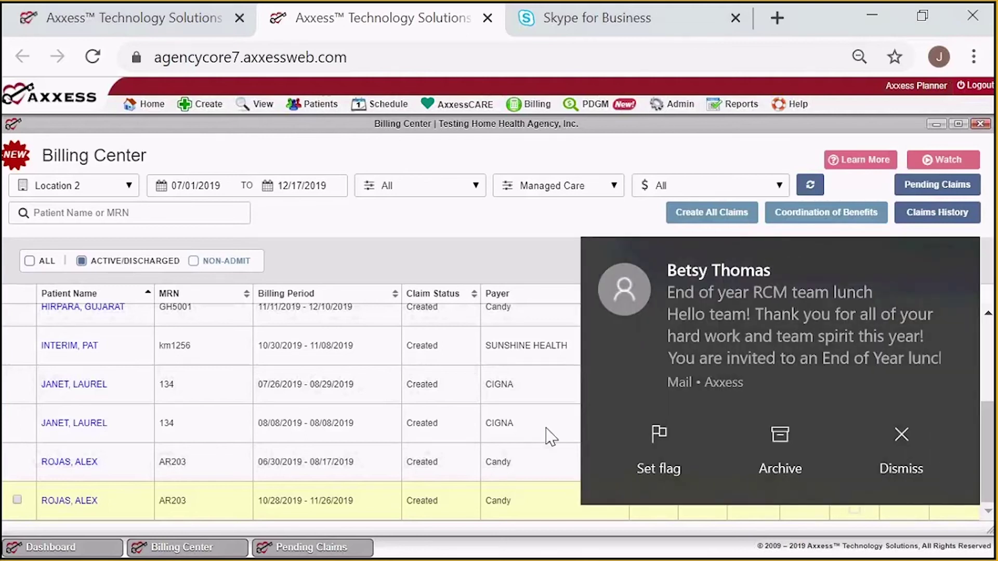
left_click(962, 255)
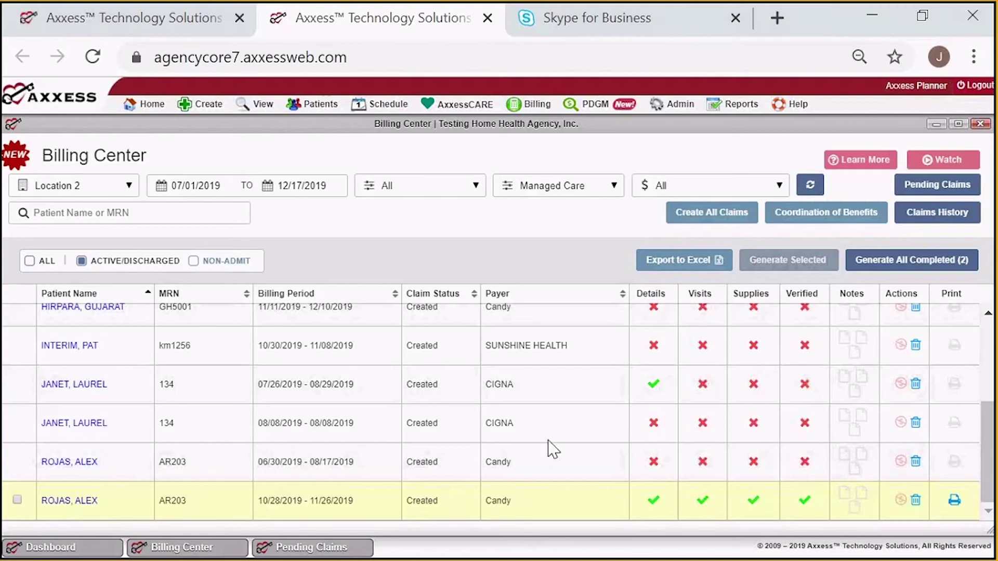
Open the patient's Candy claim for 10/28/2019-11/26/2019, review its demographics through to the remark, and verify them.
left_click(69, 500)
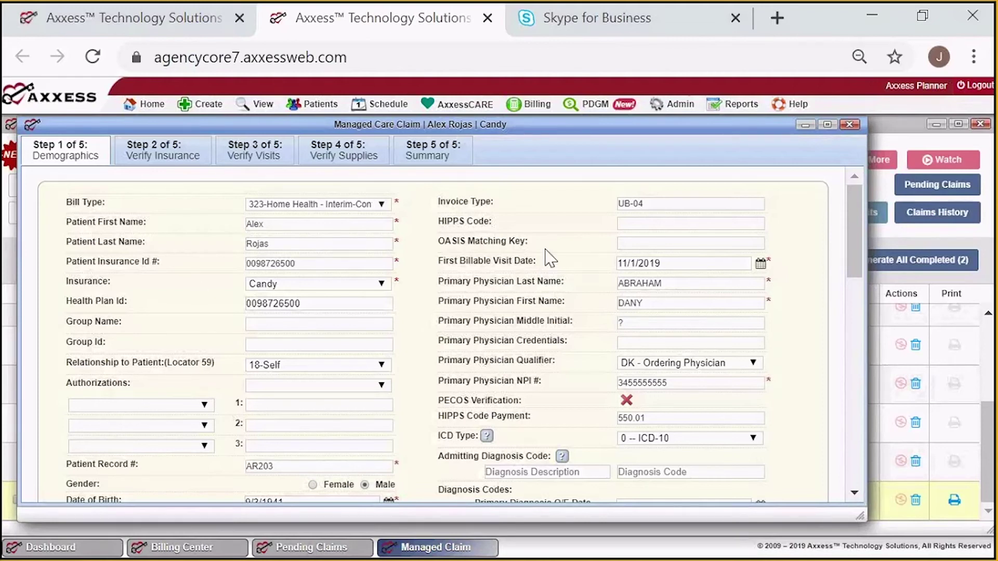
scroll(586, 258, "down", 3)
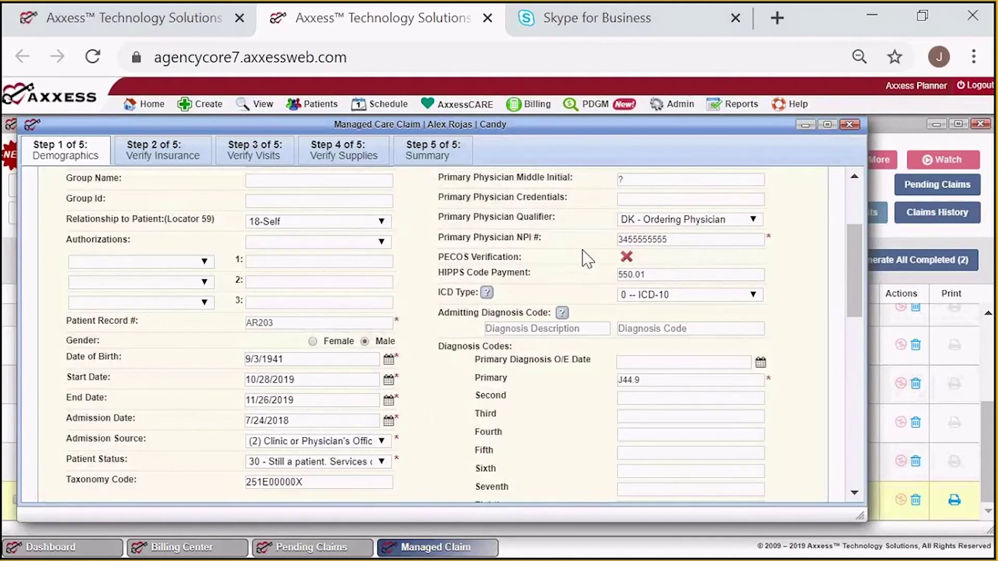
scroll(244, 333, "down", 2)
scroll(244, 332, "down", 10)
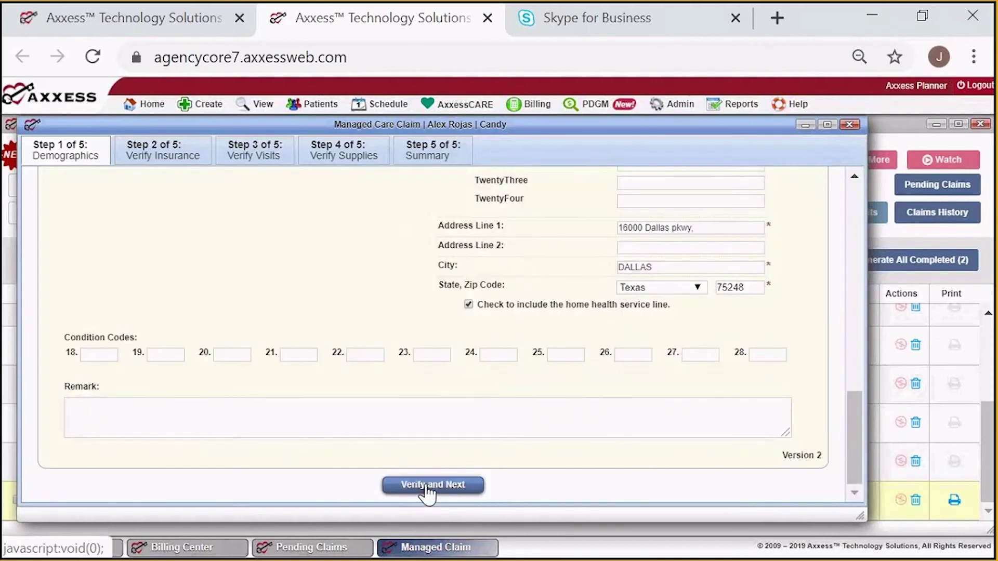
left_click(428, 488)
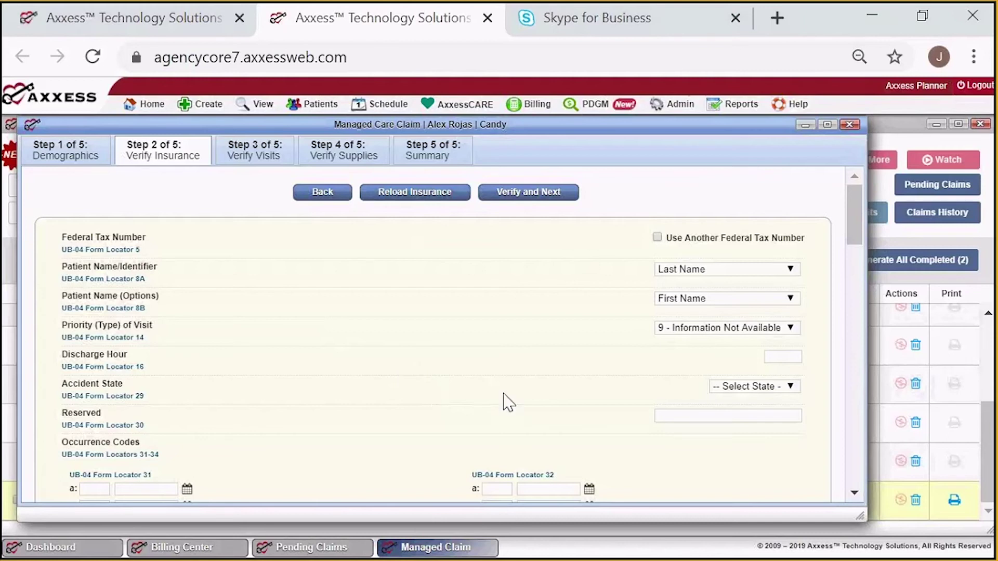
Reload the managed care claim's insurance information and verify it.
left_click(454, 195)
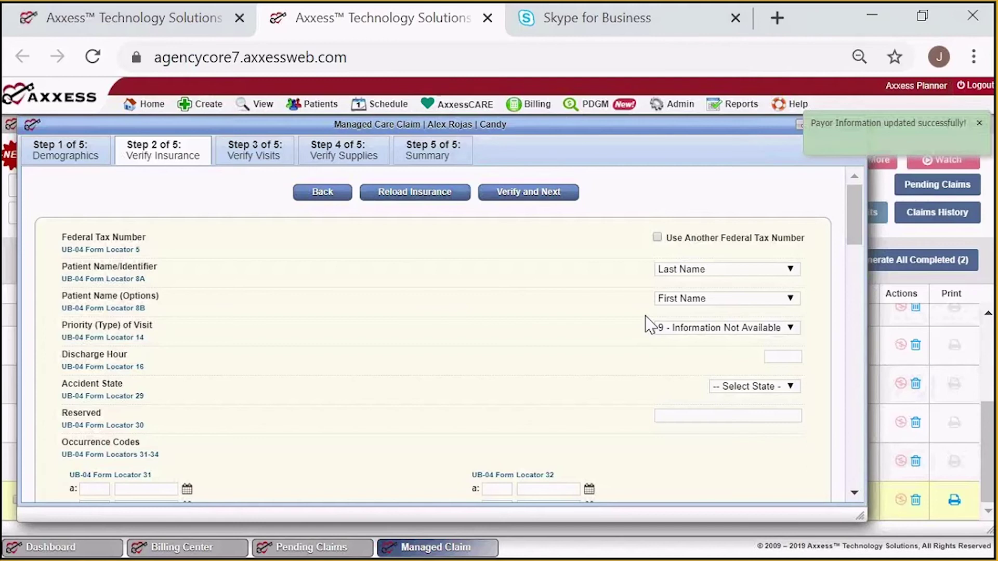
left_click(546, 198)
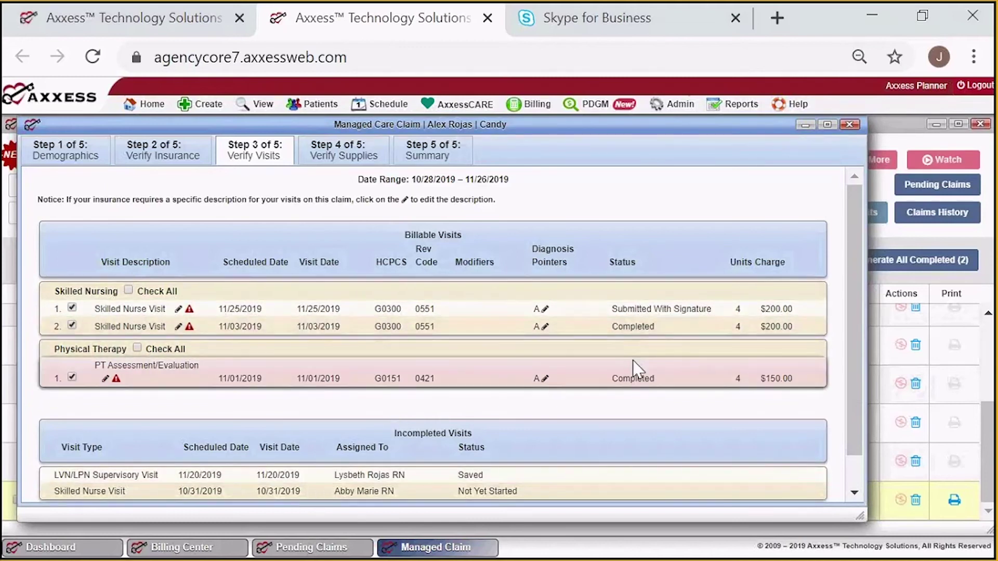
Review the billable and incomplete visits on the managed care claim and verify the visits.
scroll(501, 339, "down", 1)
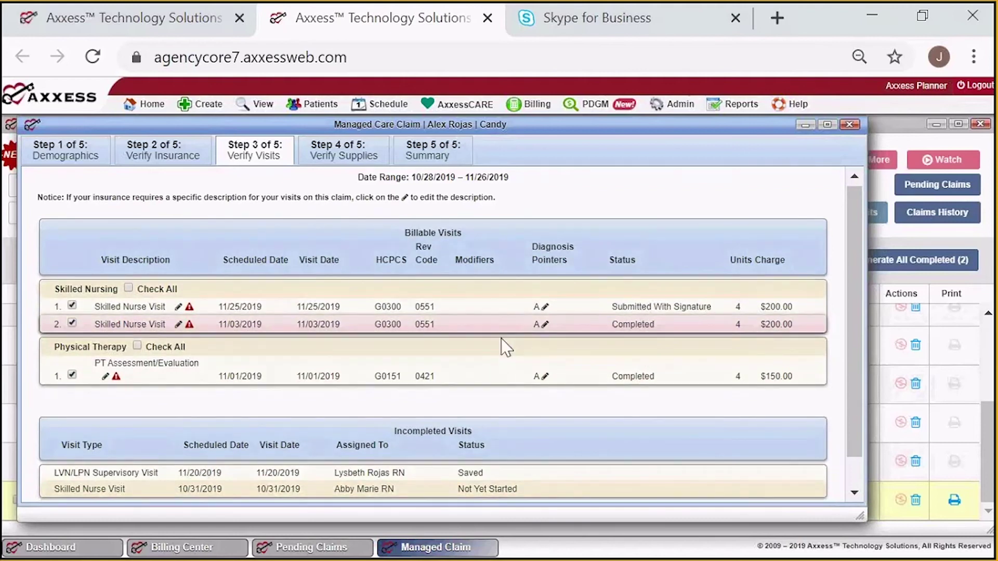
scroll(503, 483, "down", 1)
left_click(503, 478)
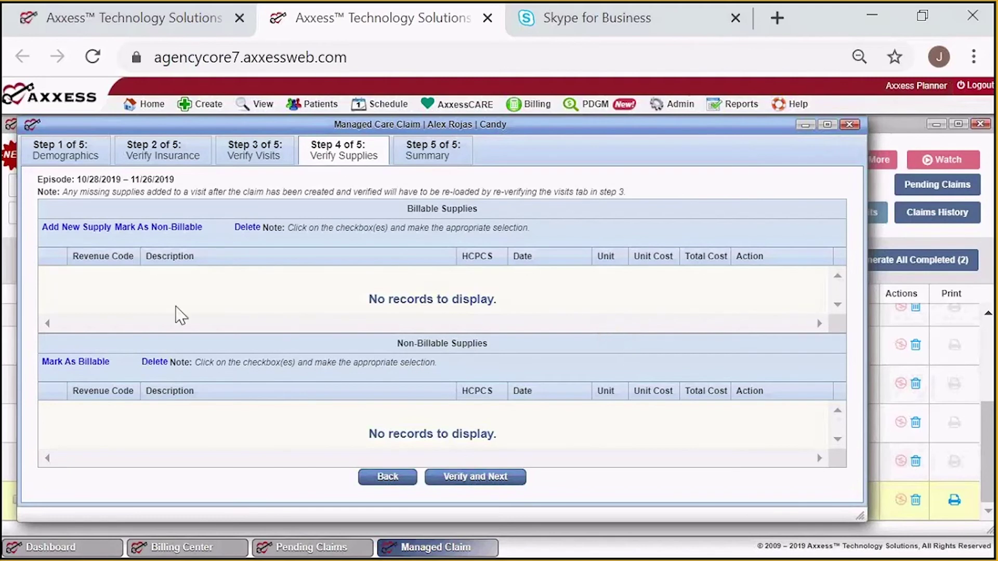
Check the new supply form without adding a supply, and verify the managed care claim's supplies.
left_click(97, 229)
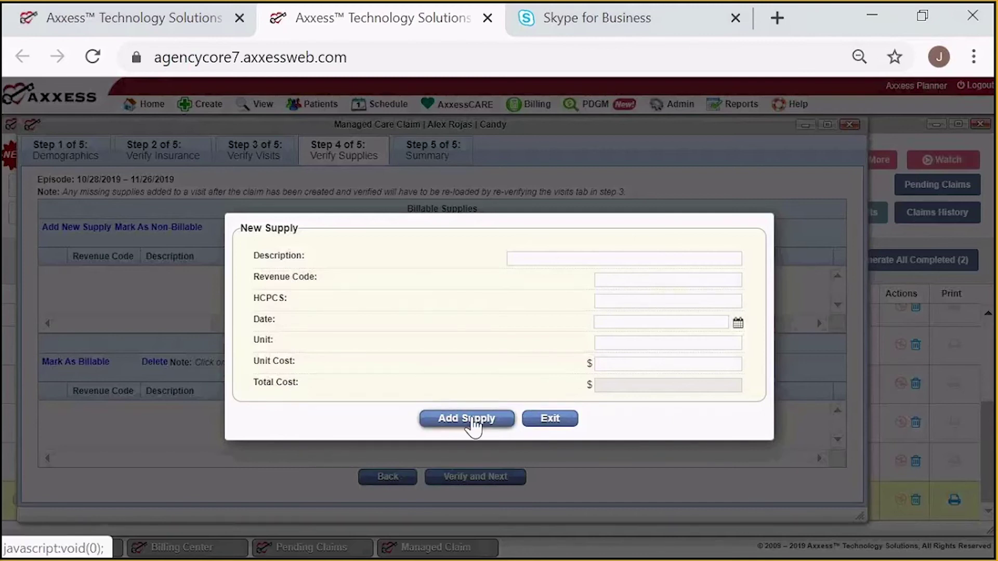
left_click(555, 422)
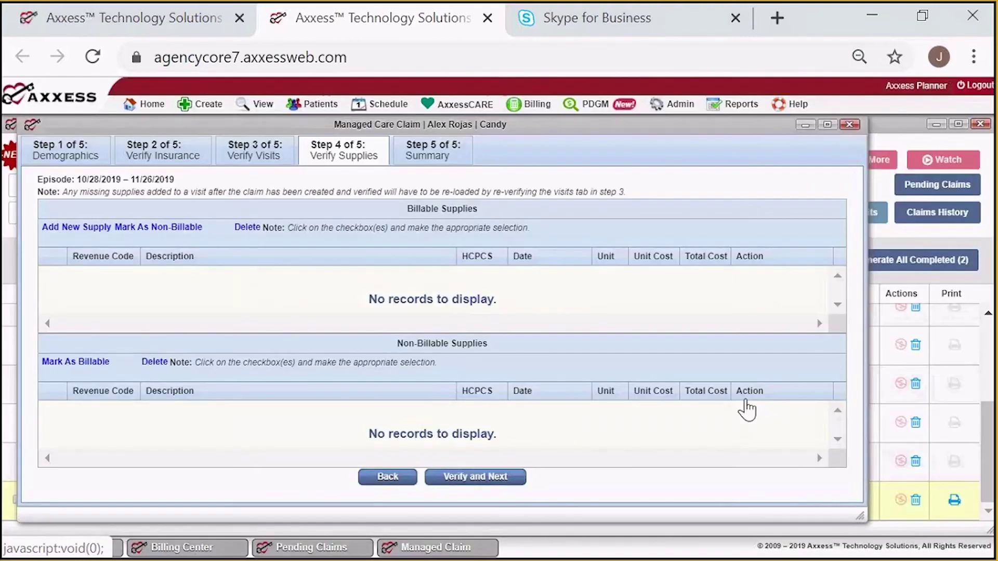
left_click(475, 477)
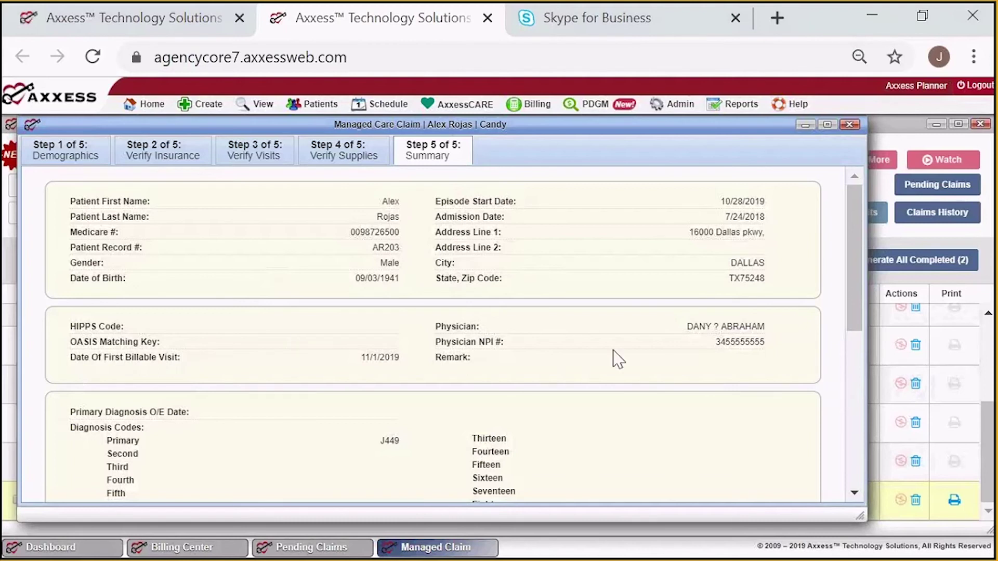
Review the managed care claim's summary through to the total charges and complete the claim.
scroll(691, 359, "down", 1)
scroll(211, 373, "down", 6)
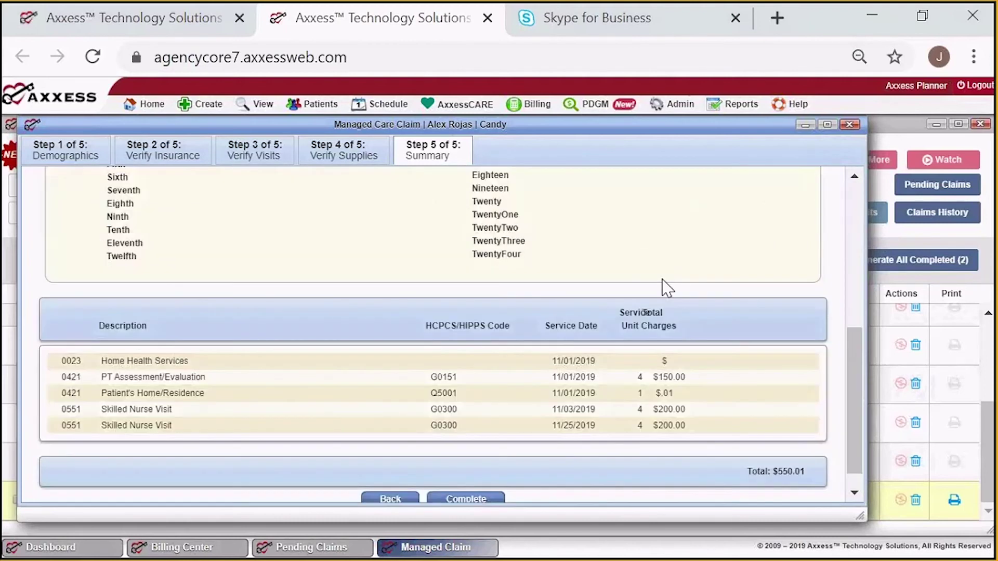
scroll(140, 390, "down", 1)
scroll(805, 402, "down", 1)
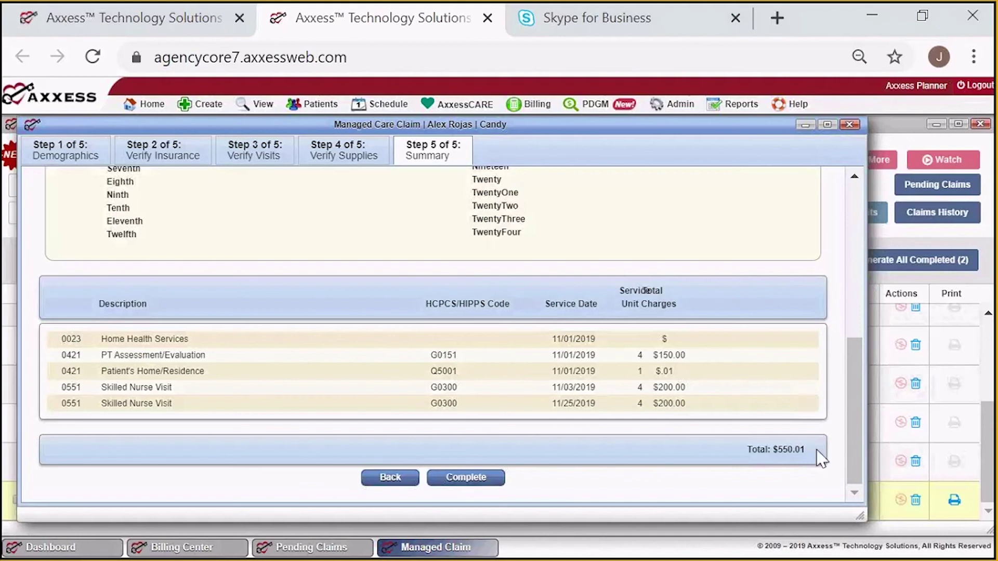
left_click_drag(742, 451, 816, 464)
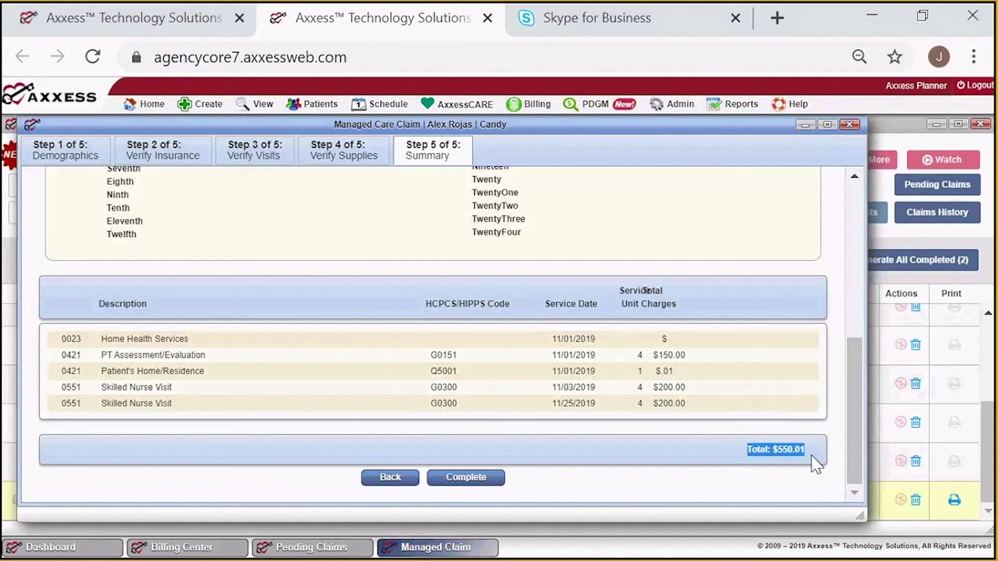
left_click(458, 483)
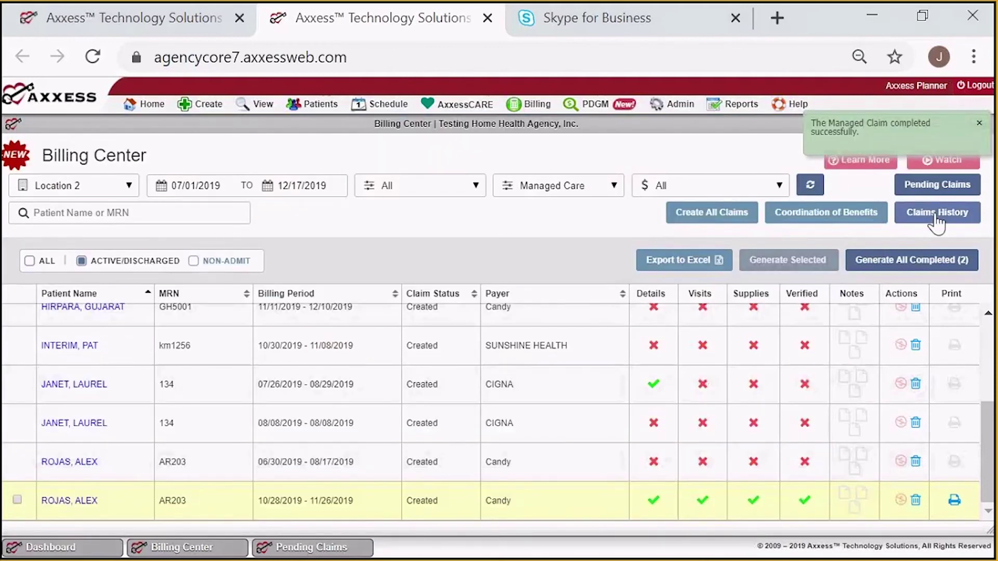
left_click(979, 126)
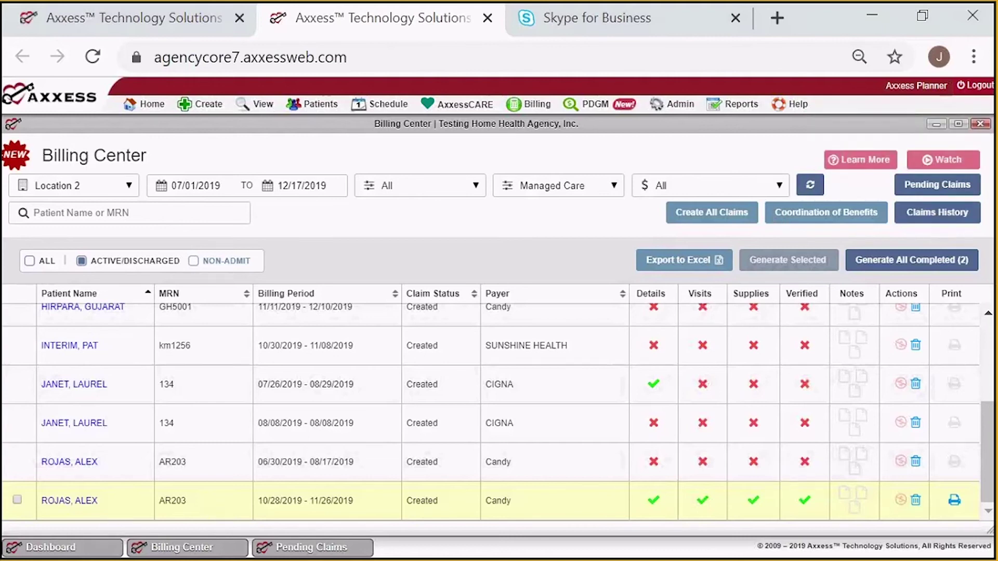
Select the verified Candy claim for 10/28/2019-11/26/2019, generate all completed managed care claims, and submit them electronically.
left_click(17, 500)
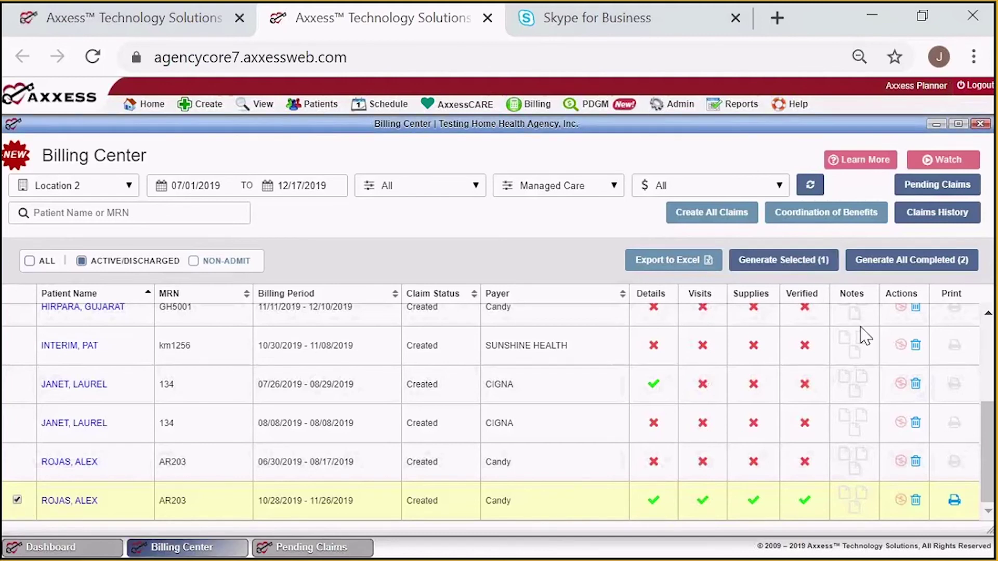
left_click(910, 266)
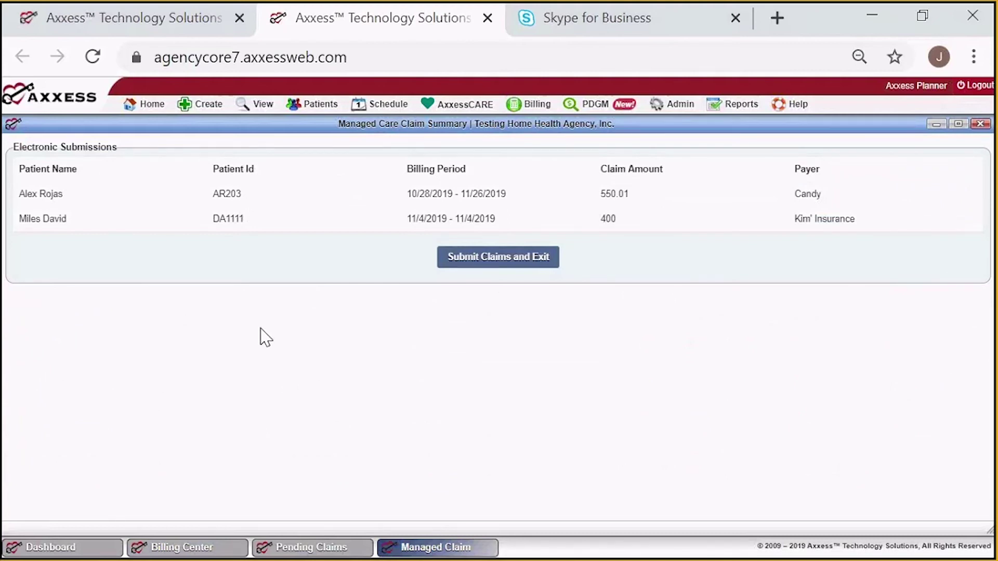
left_click(521, 264)
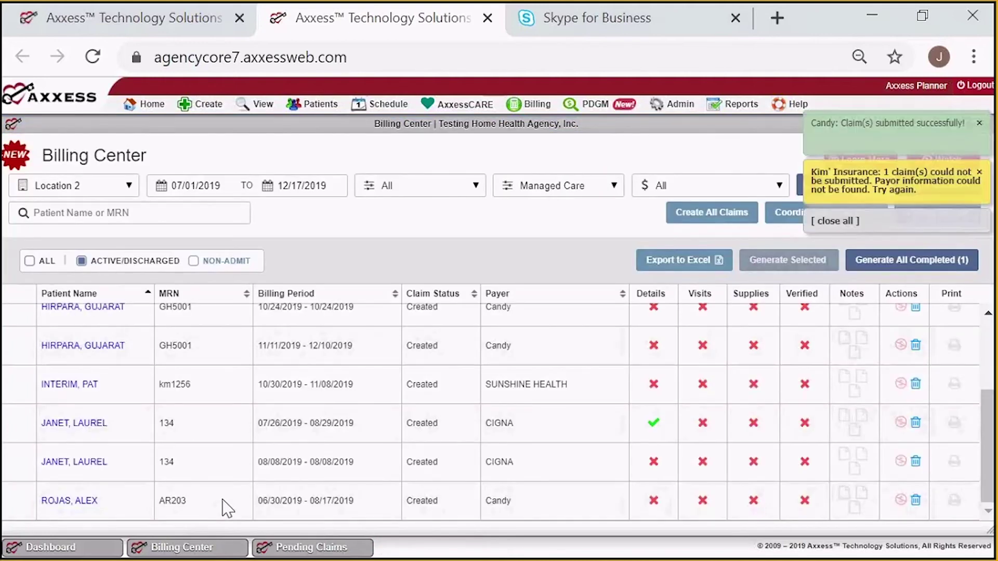
left_click(980, 173)
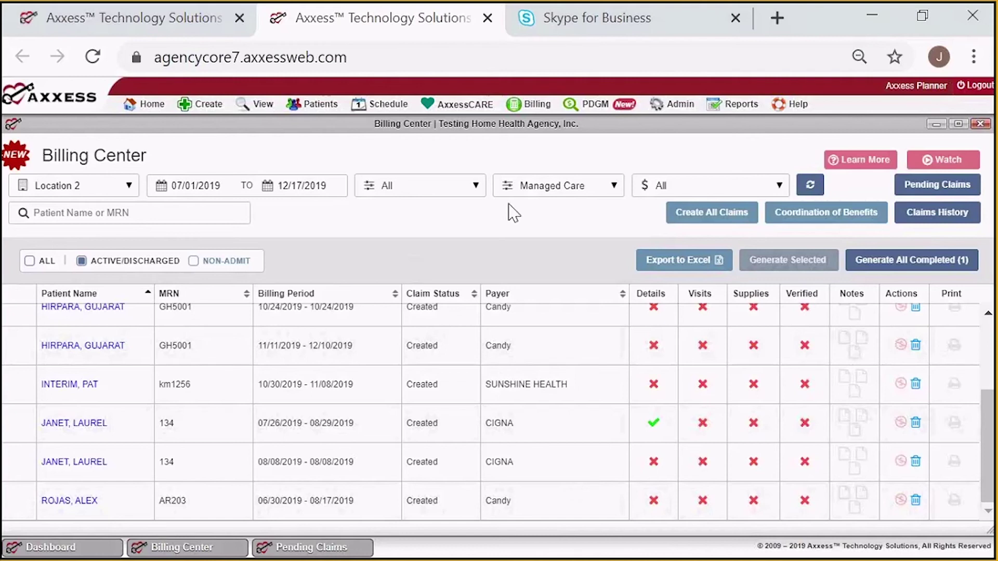
Open the managed care claims history and look through the patient status and insurance filter options.
left_click(943, 215)
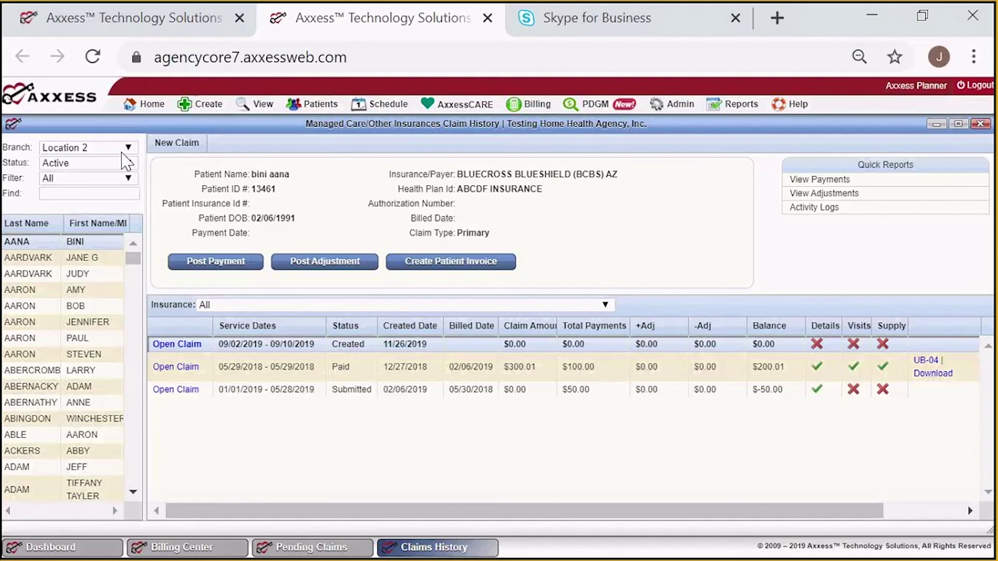
left_click(114, 165)
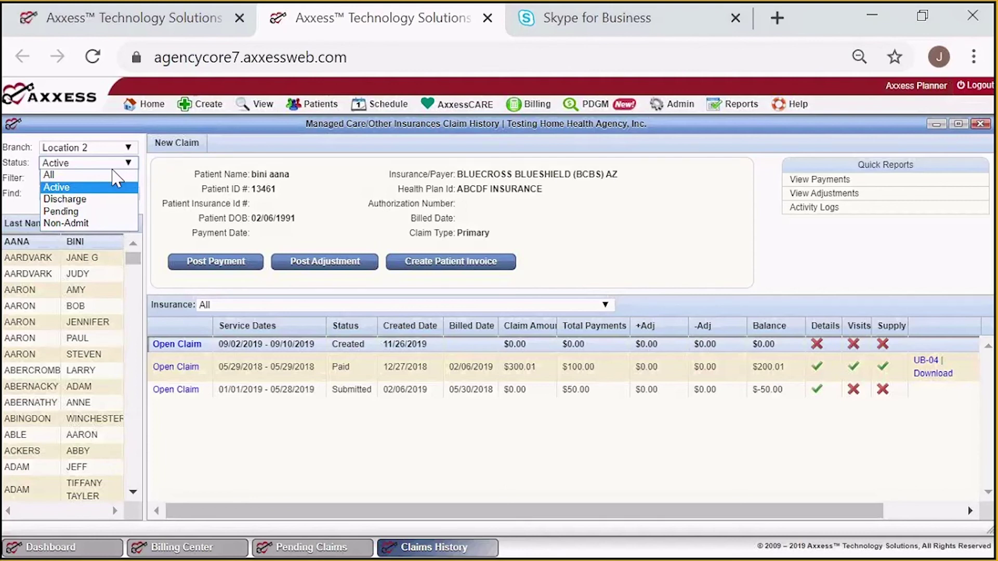
left_click(115, 188)
left_click(121, 179)
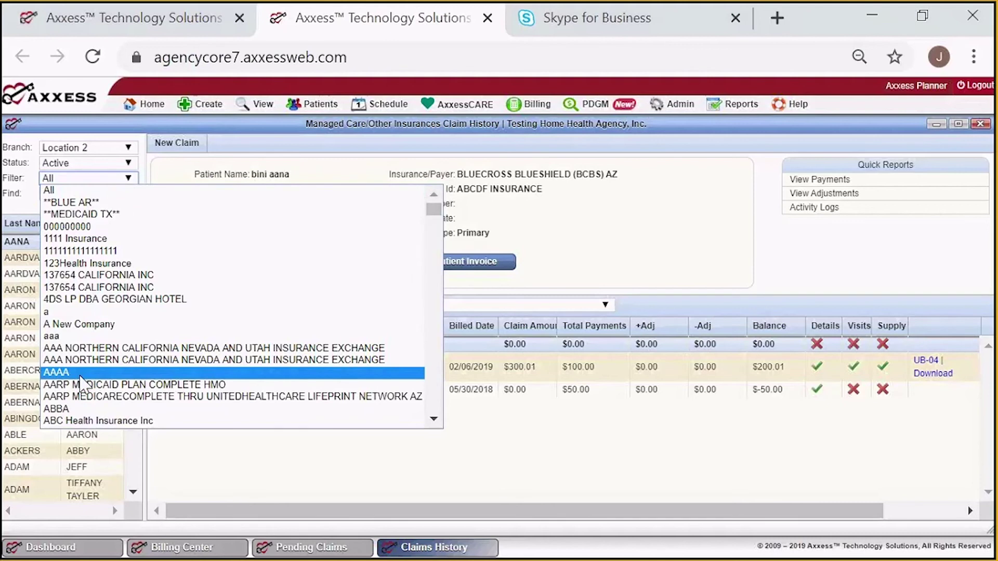
scroll(81, 385, "down", 5)
left_click(584, 260)
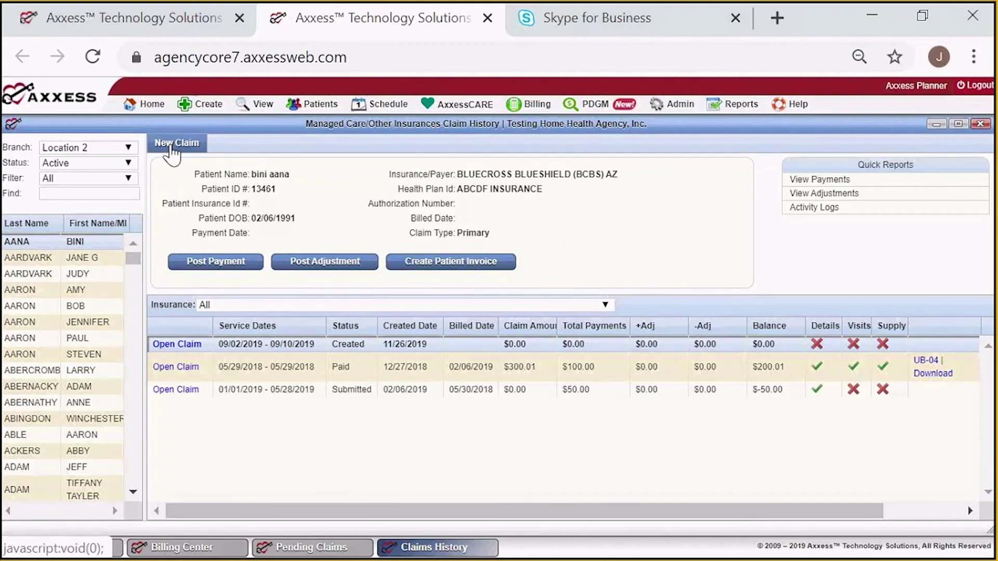
Examine the insurance and date range fields for adding a new claim, and leave without adding it.
left_click(171, 143)
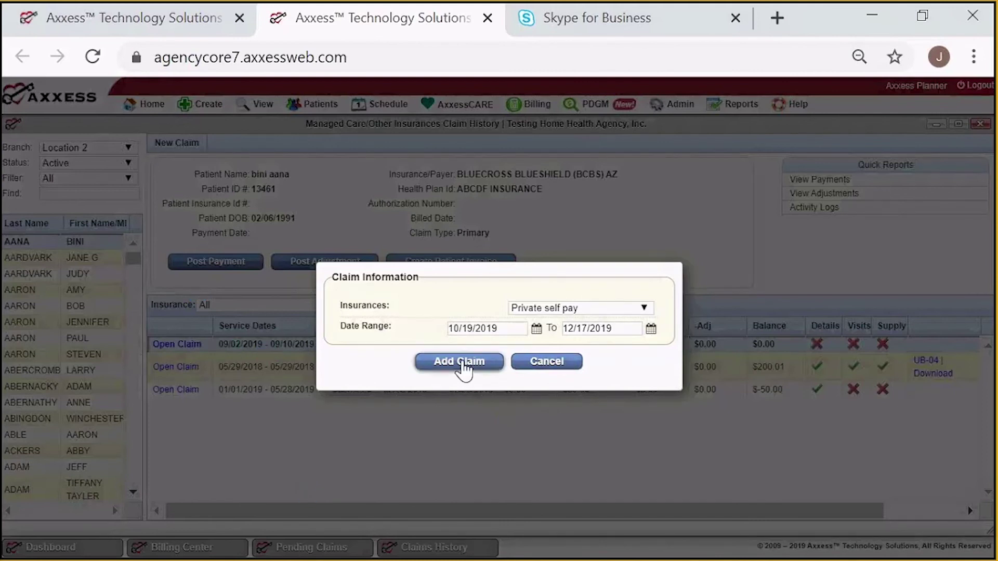
left_click(520, 333)
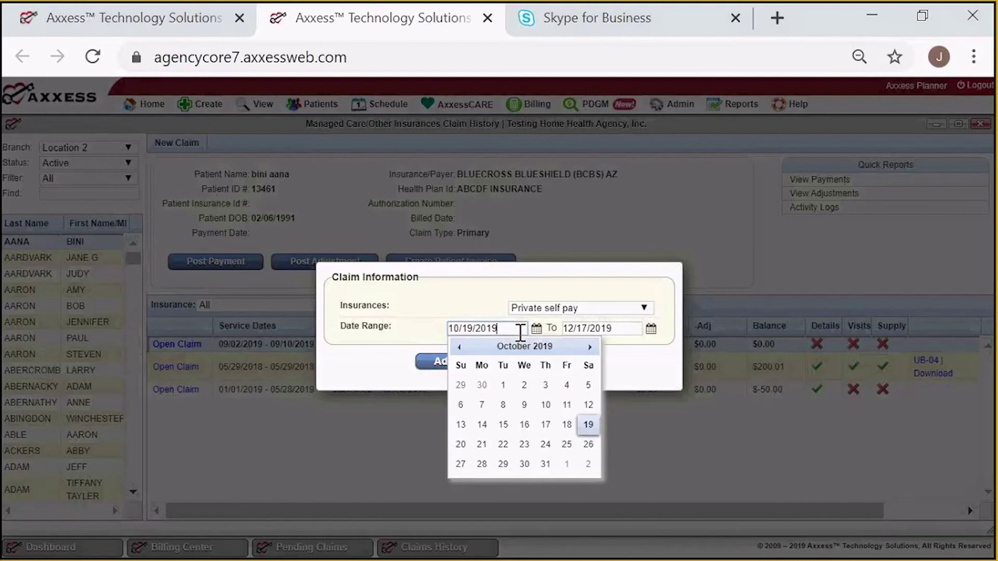
left_click(372, 435)
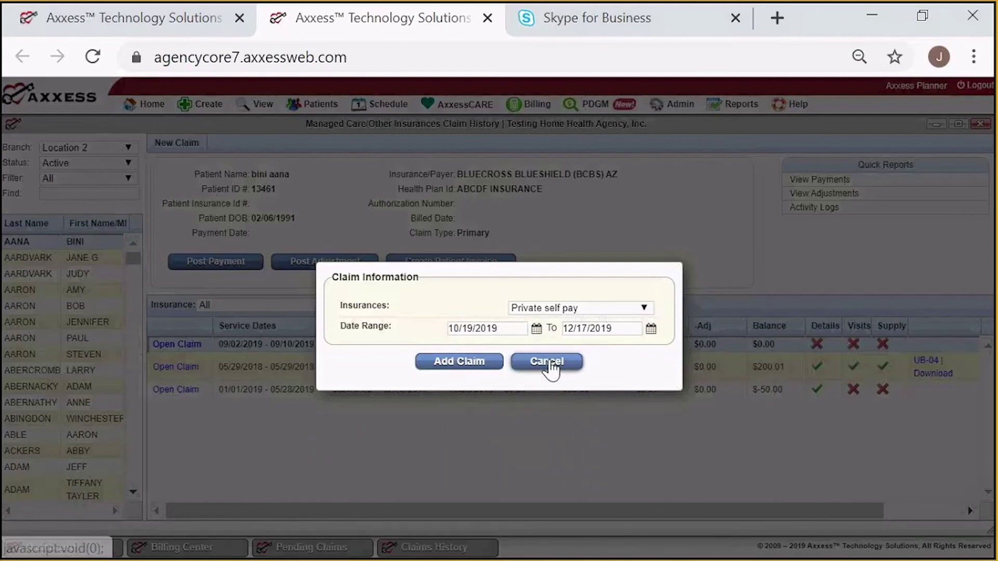
left_click(548, 362)
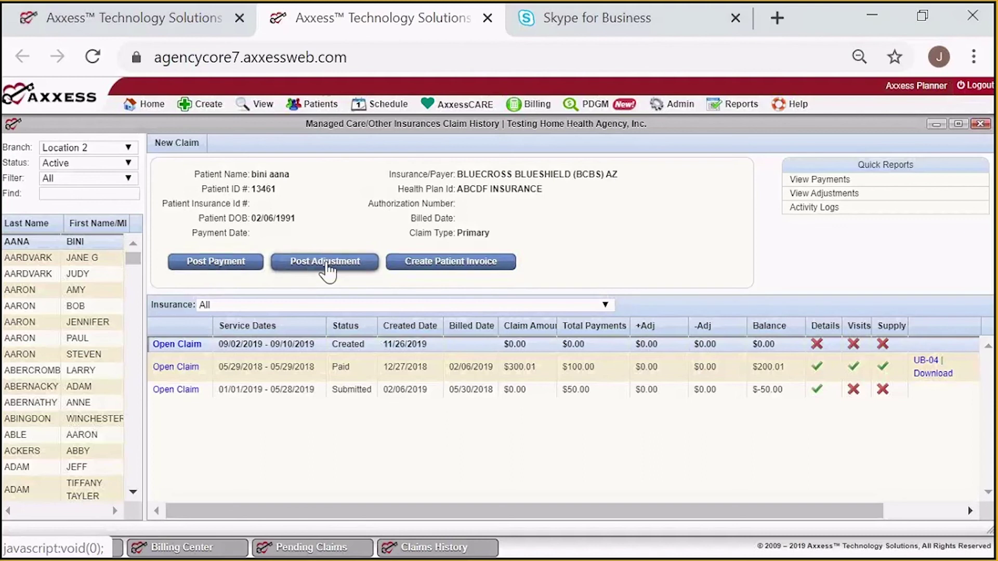
Create a patient invoice for the paid 05/29/2018 claim, review the invoice PDF, and close it.
left_click(337, 347)
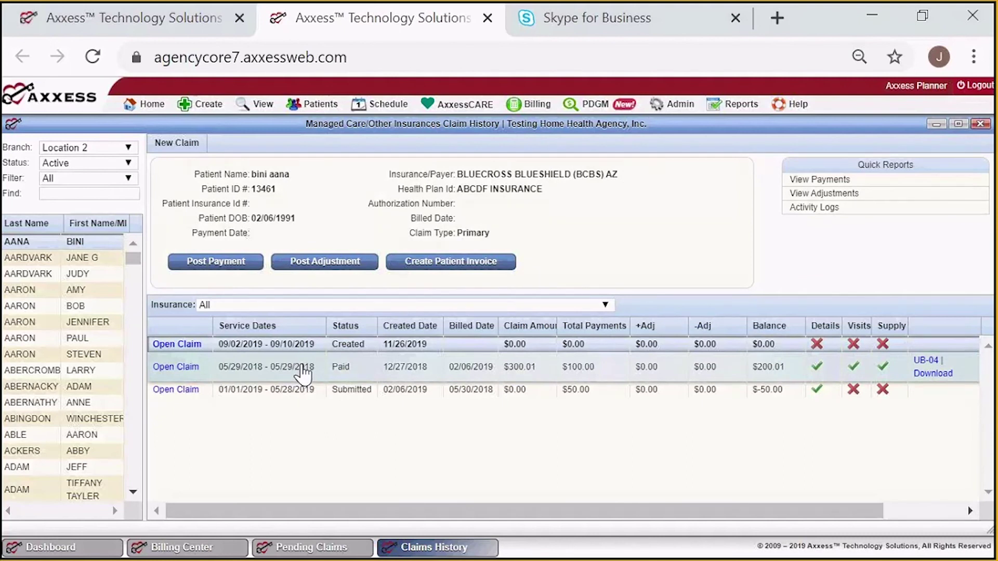
left_click(303, 372)
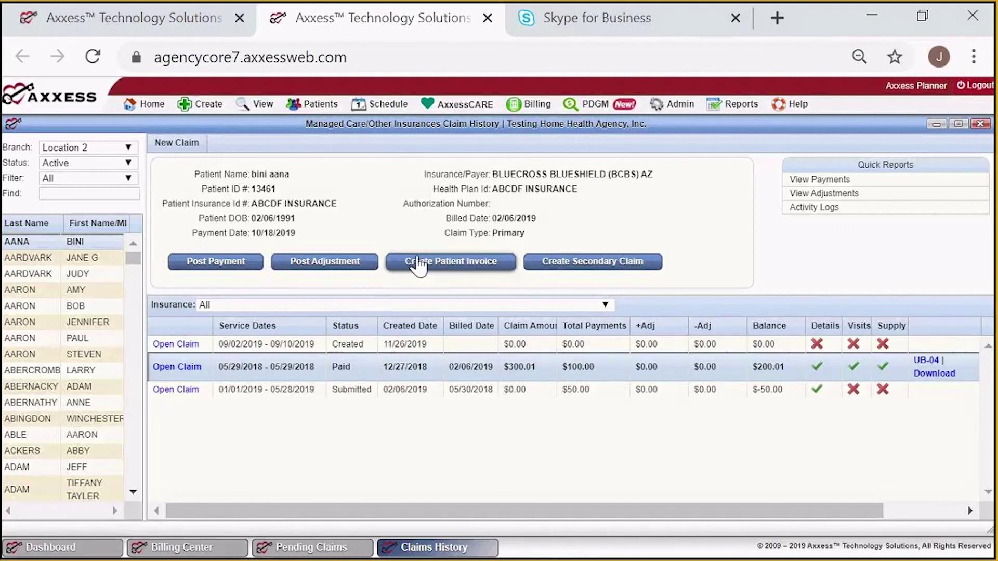
left_click(418, 263)
scroll(314, 288, "down", 3)
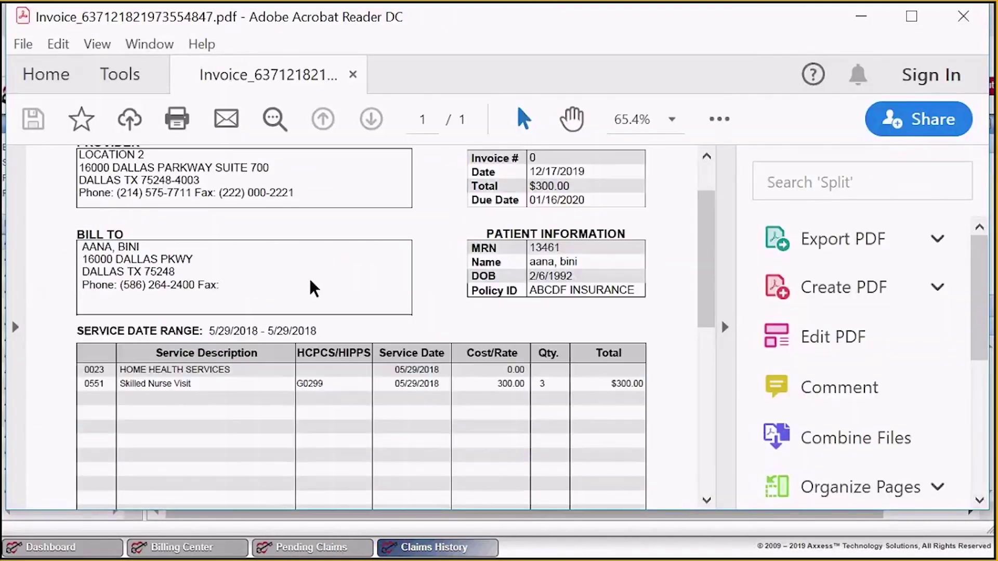
scroll(403, 330, "down", 12)
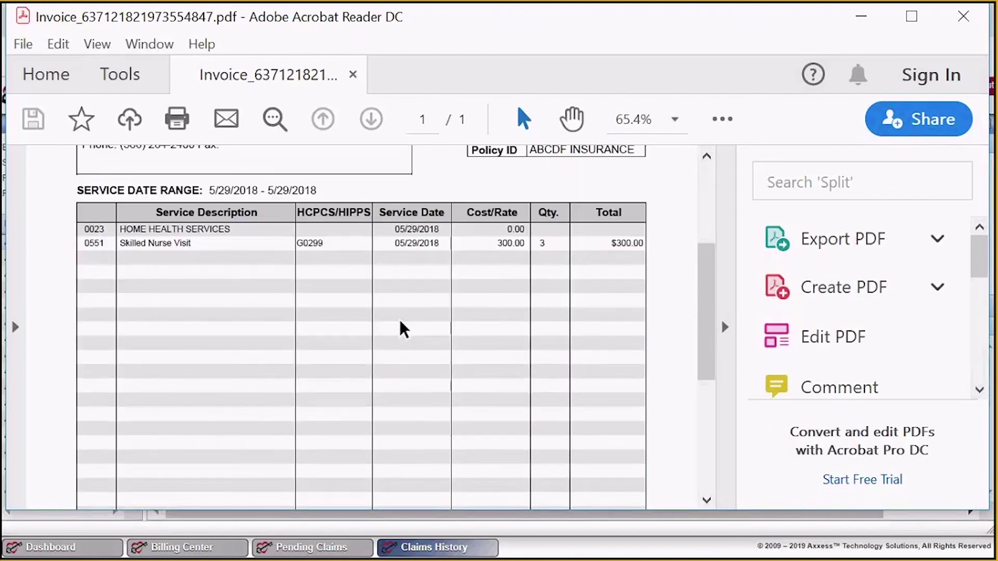
scroll(292, 394, "down", 5)
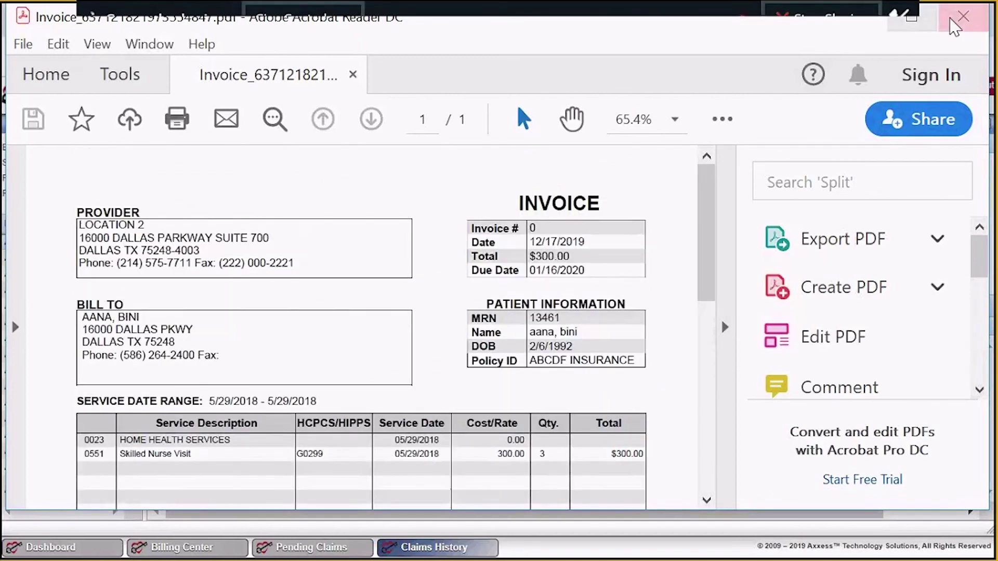
left_click(959, 20)
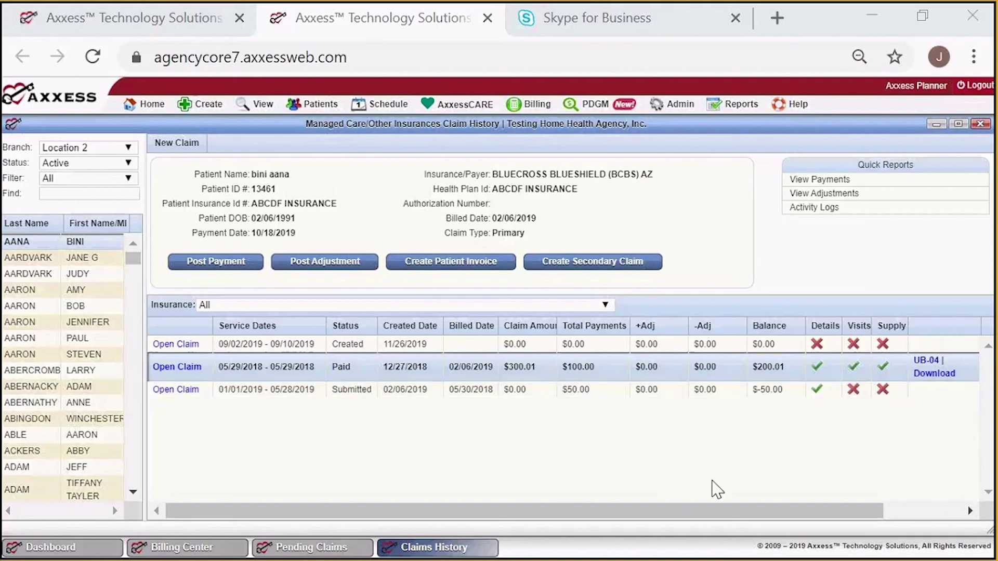
View the status, billed date and comment fields for updating the paid 05/29/2018 claim, and exit without saving.
left_click_drag(606, 515, 790, 519)
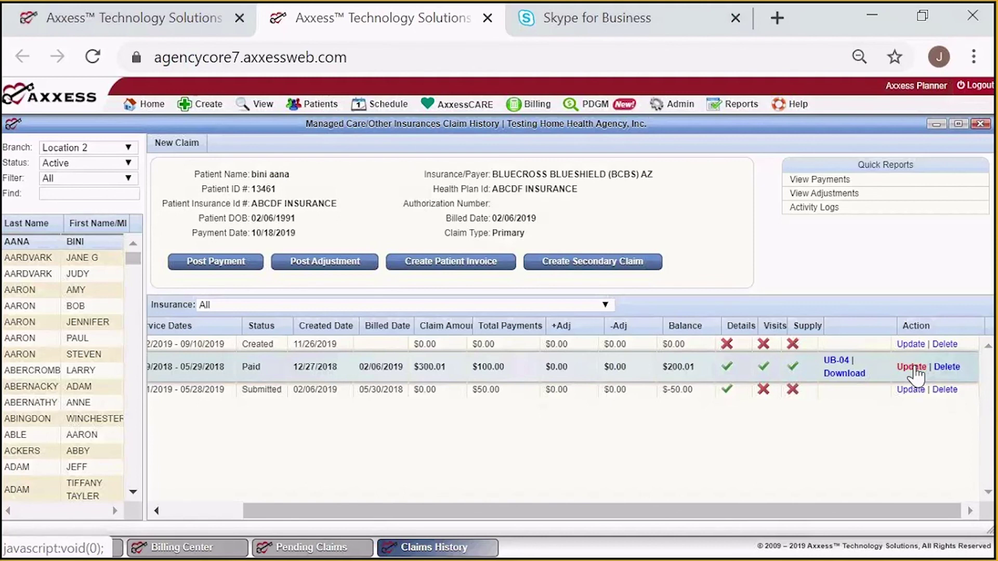
left_click(911, 367)
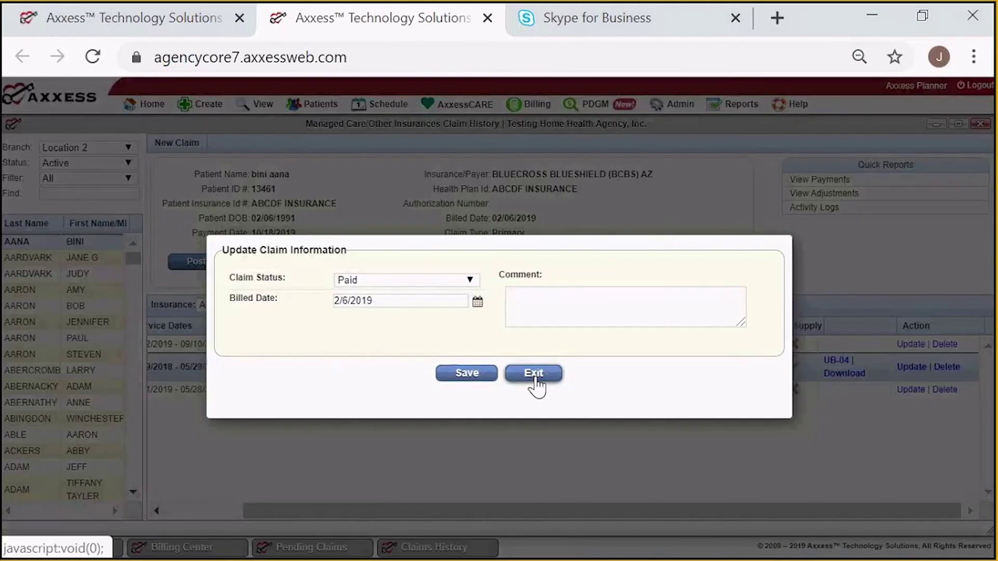
left_click(535, 375)
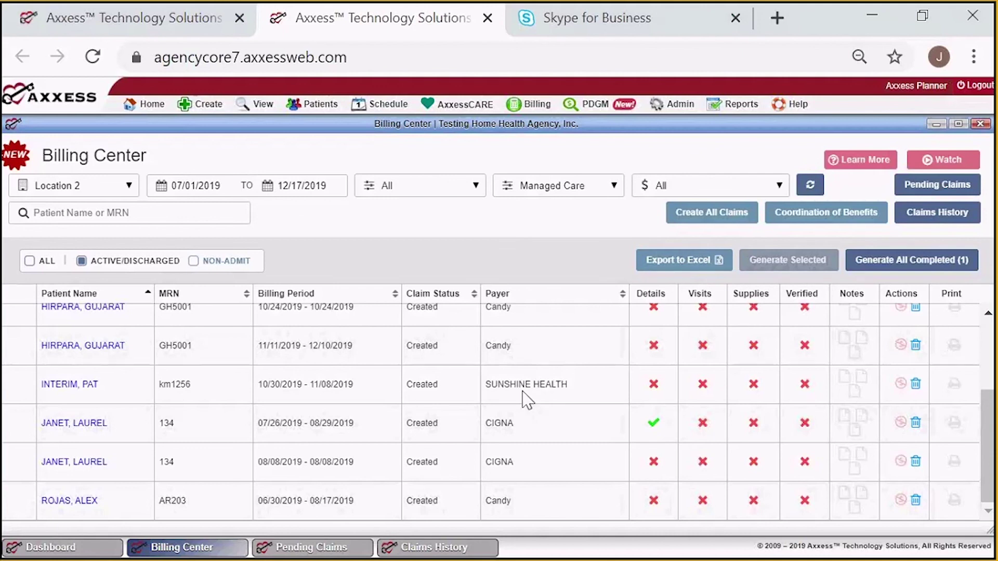
Export the Billing Center's managed care claims list to Excel and set the patient filter to All.
left_click(674, 262)
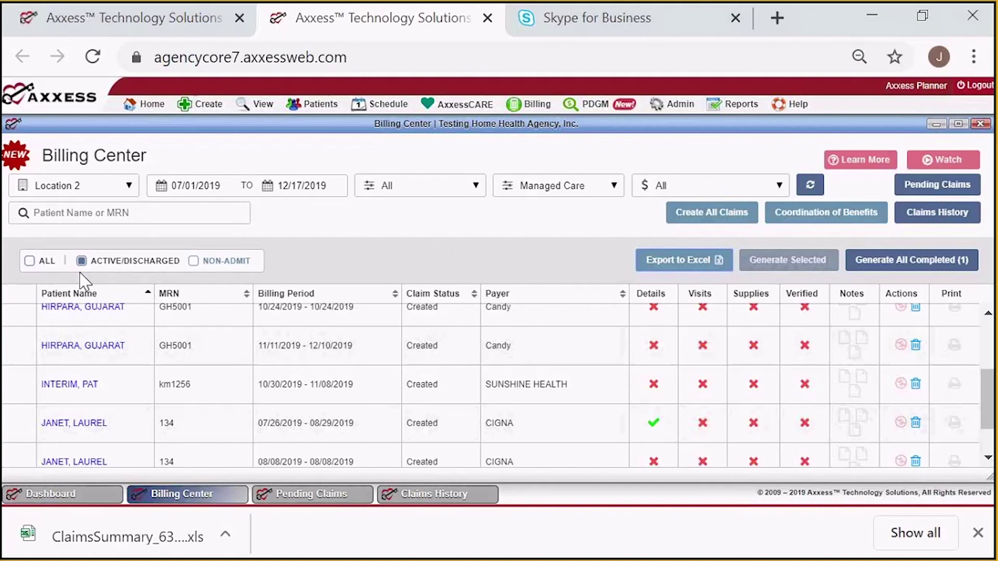
left_click(30, 261)
left_click(111, 263)
Open the Billing Center help article, check back in the Billing Center, and return to the article.
left_click(860, 169)
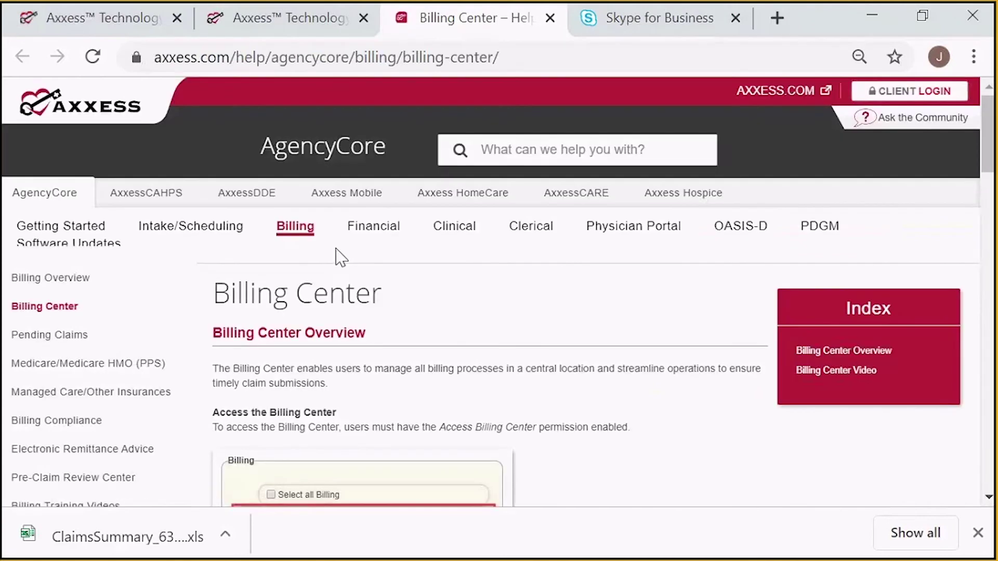
left_click(293, 21)
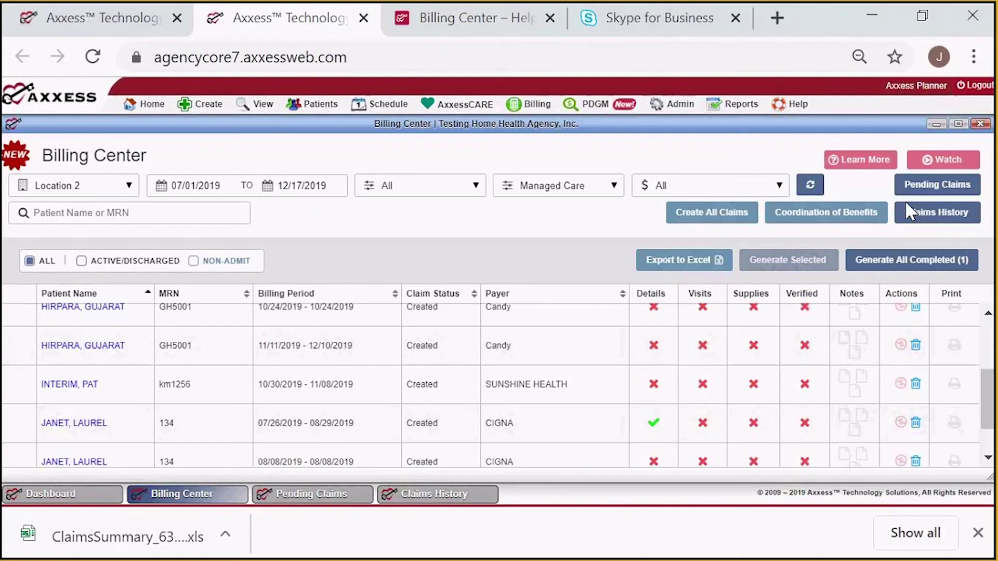
left_click(767, 97)
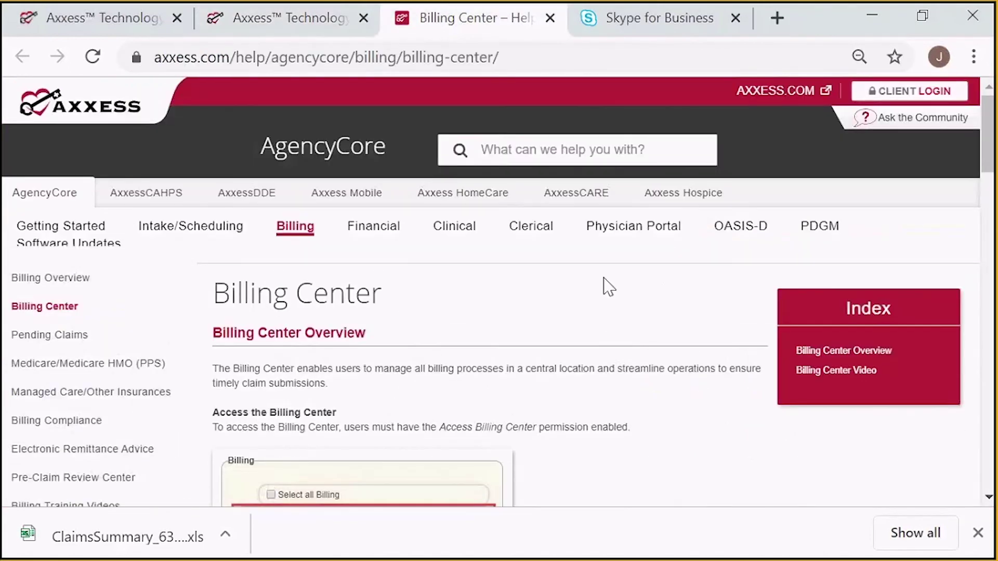
Examine the Billing Center help article's overview, access instructions and benefits, along with the list of related billing topics.
scroll(57, 356, "down", 2)
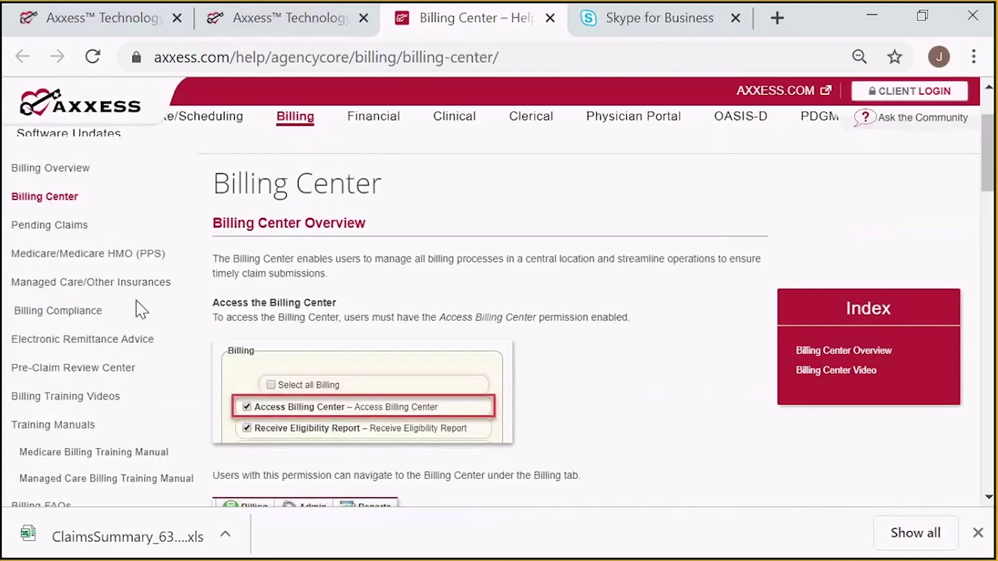
scroll(140, 310, "down", 2)
scroll(706, 417, "down", 2)
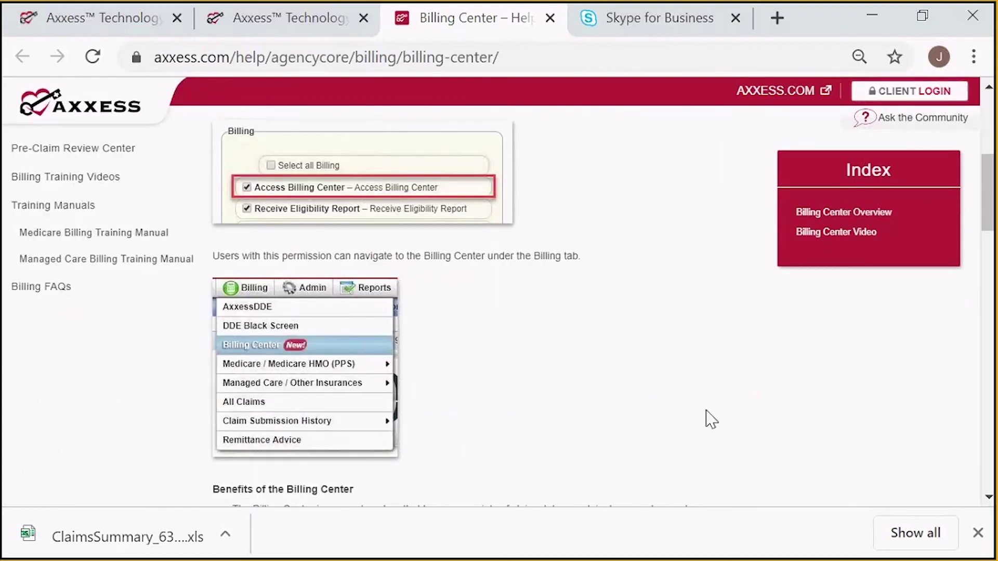
scroll(712, 418, "up", 4)
scroll(82, 367, "down", 5)
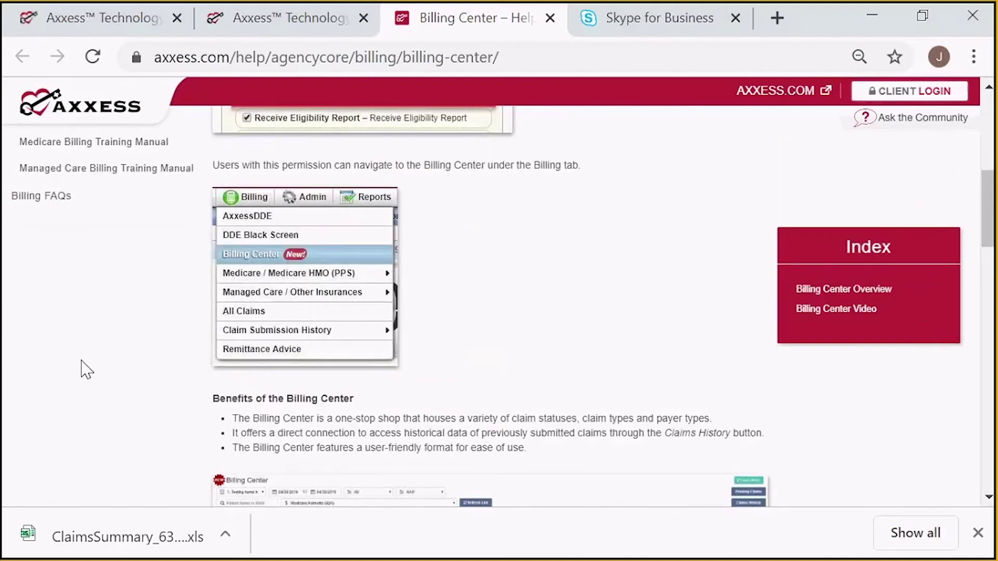
scroll(90, 363, "up", 2)
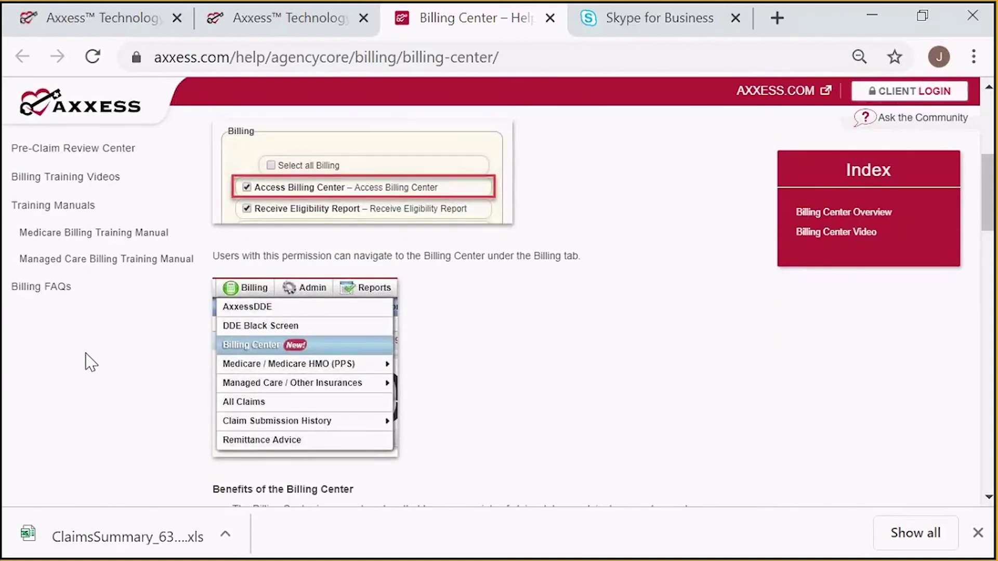
scroll(91, 362, "up", 2)
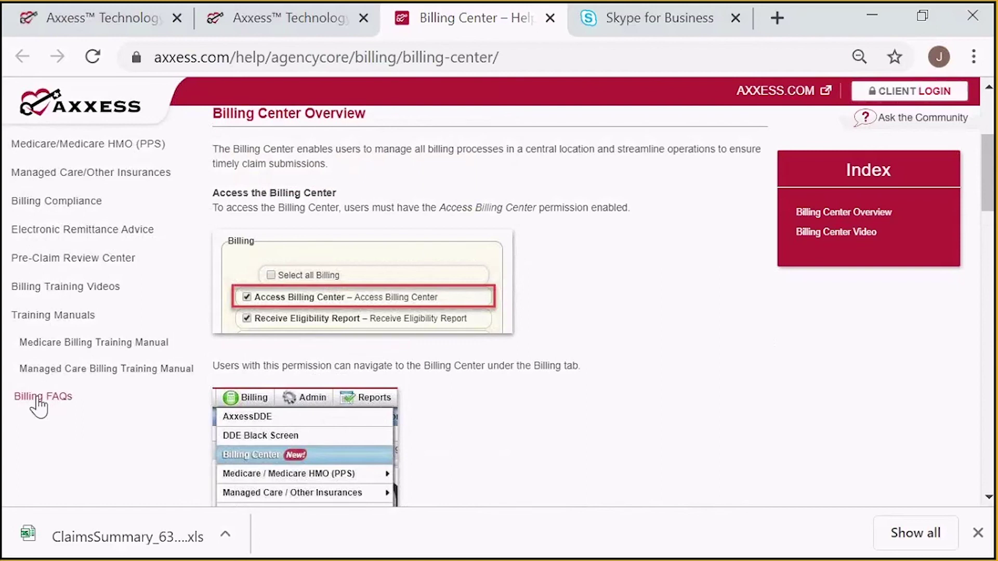
Open the Billing FAQs, look through the questions, and expand the answer on how to change the billing rates.
left_click(39, 402)
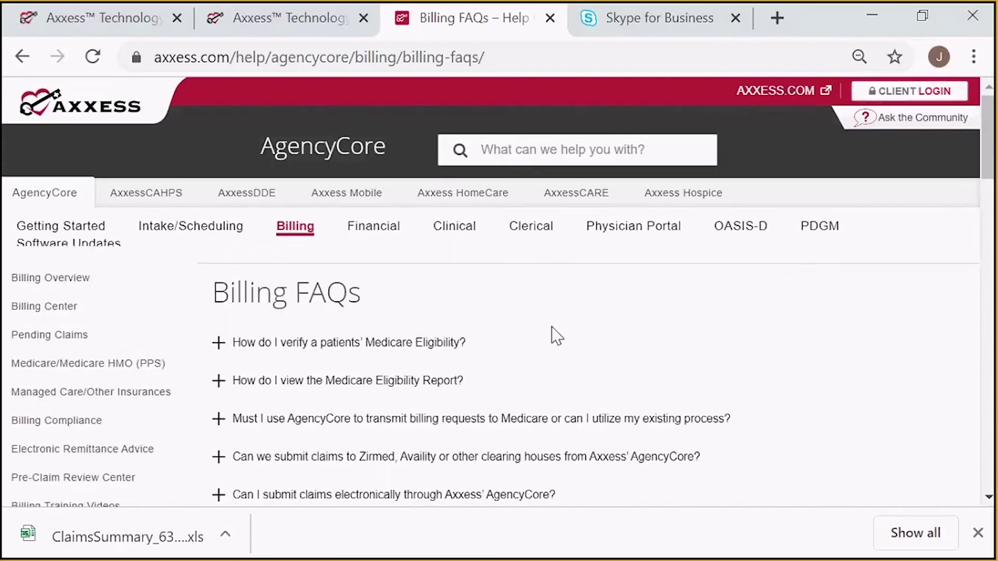
scroll(556, 336, "down", 4)
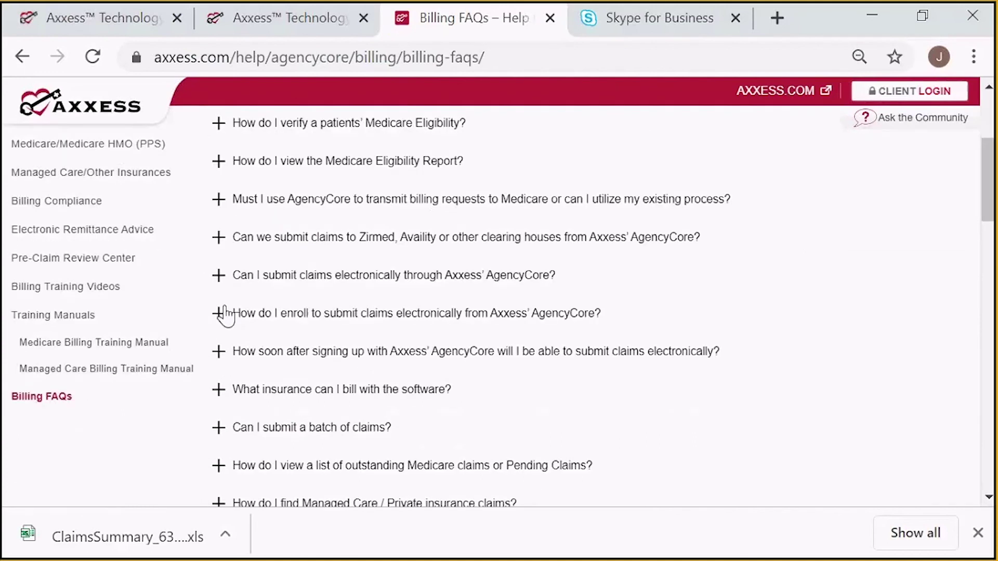
scroll(757, 289, "down", 1)
scroll(174, 352, "down", 12)
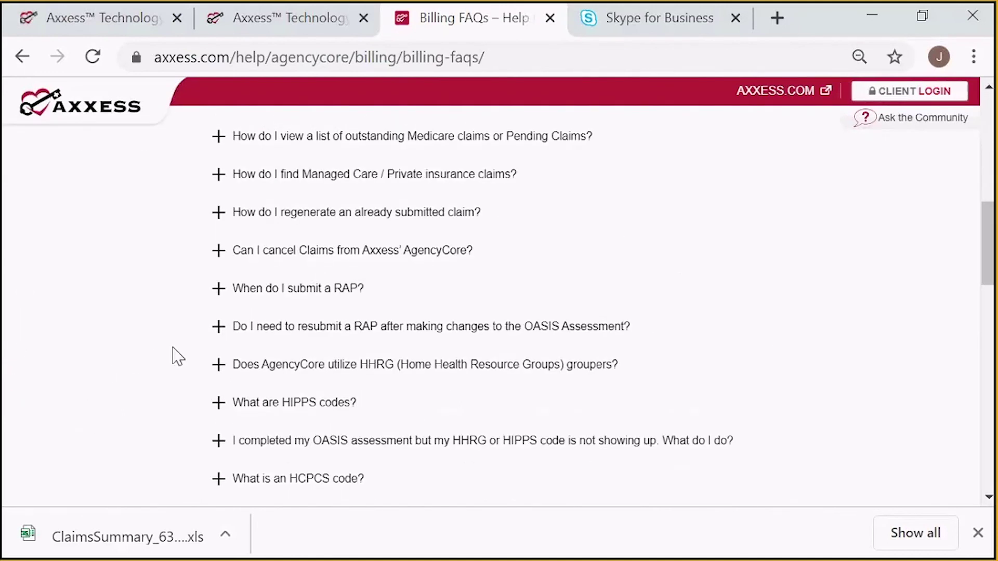
scroll(834, 337, "down", 7)
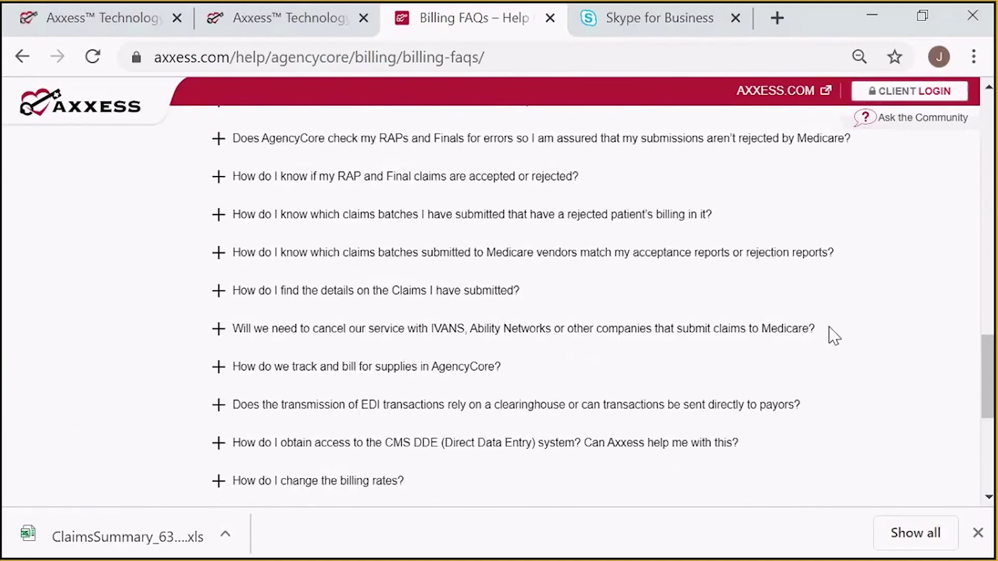
scroll(834, 336, "down", 2)
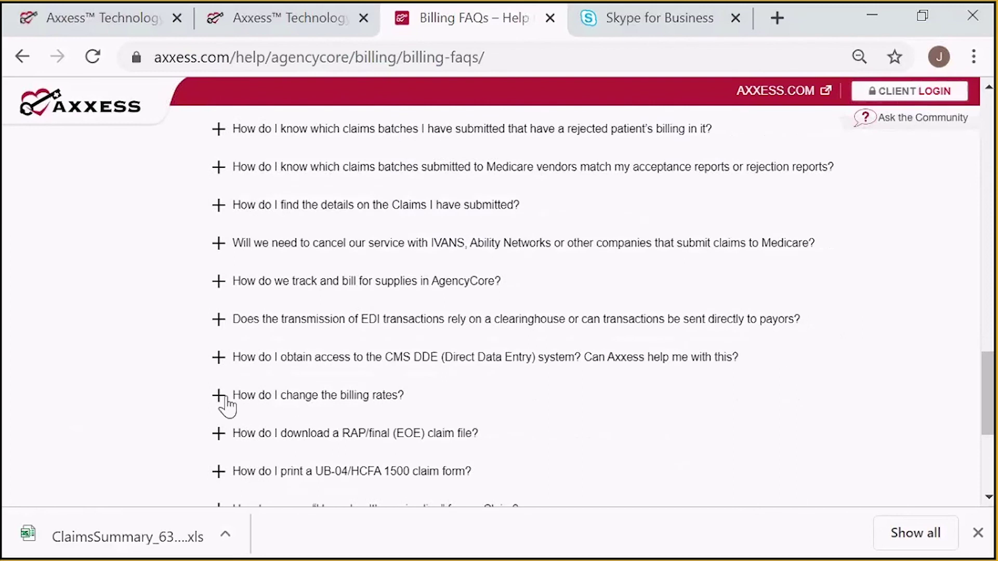
left_click(218, 400)
scroll(583, 391, "down", 4)
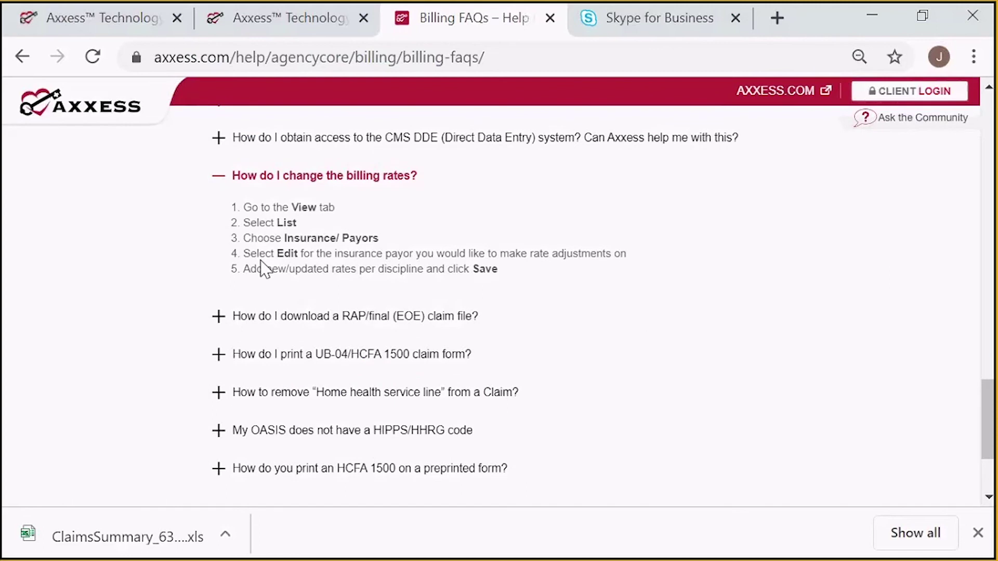
scroll(915, 333, "up", 10)
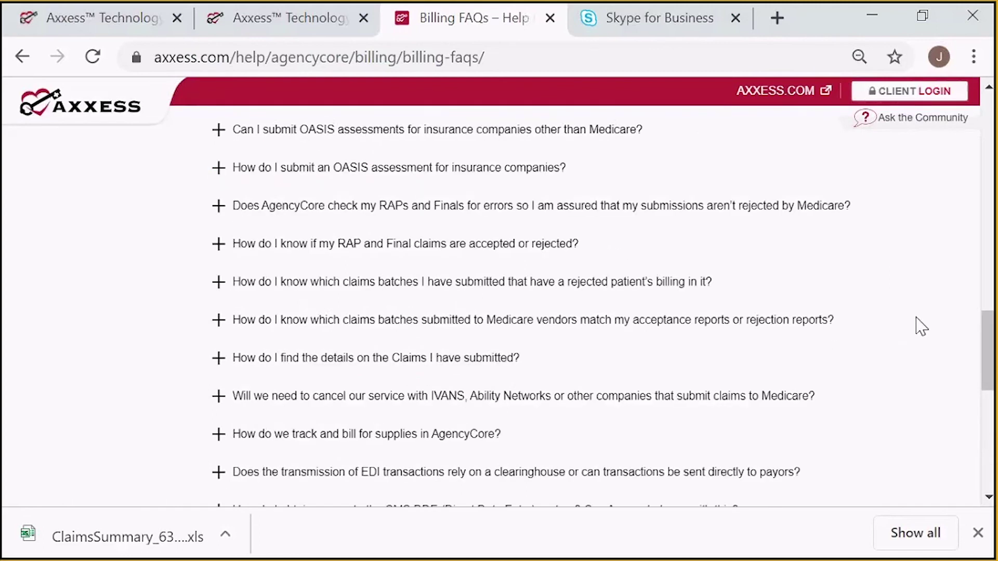
Return to the Billing Center's managed care claims list and dismiss the browser's download bar.
left_click(312, 20)
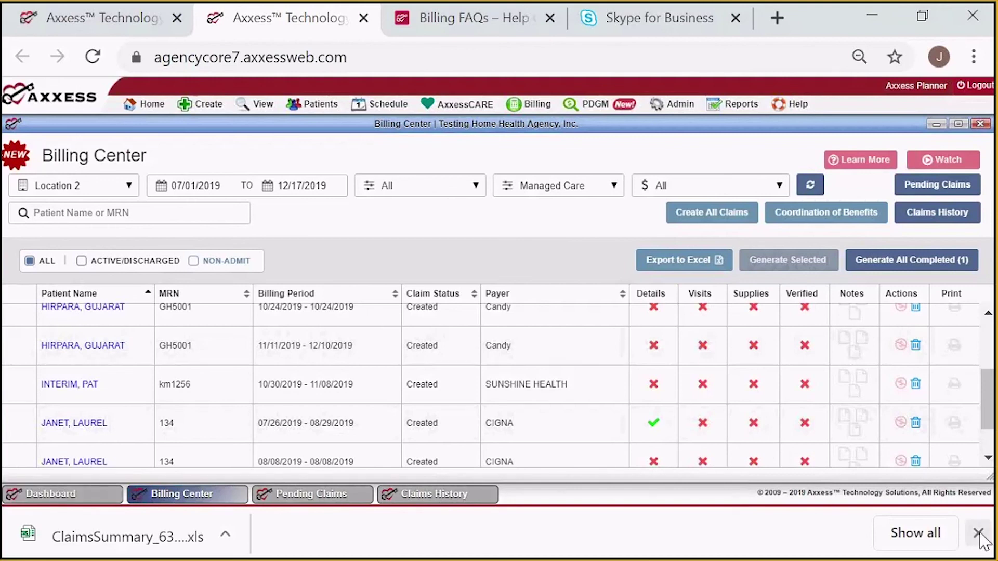
left_click(979, 534)
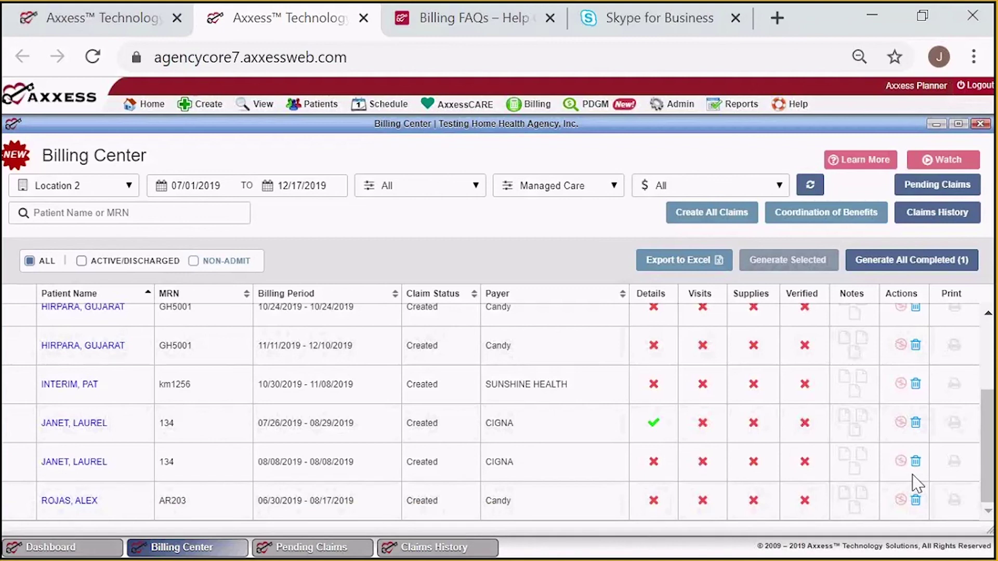